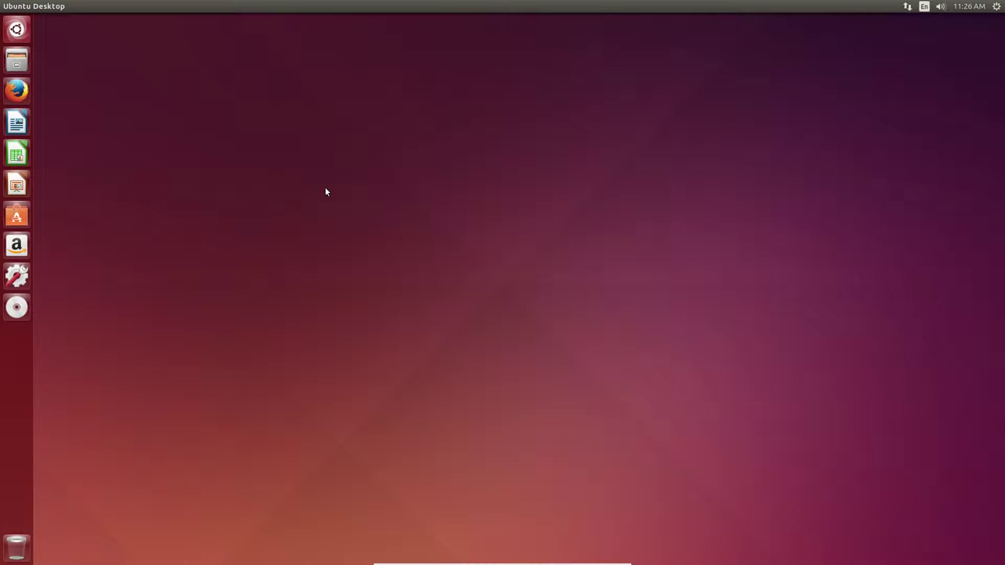
Step: Change the desktop background to the Water web wallpaper and close the Appearance settings
{"action": "right_click", "coordinate": [297, 165]}
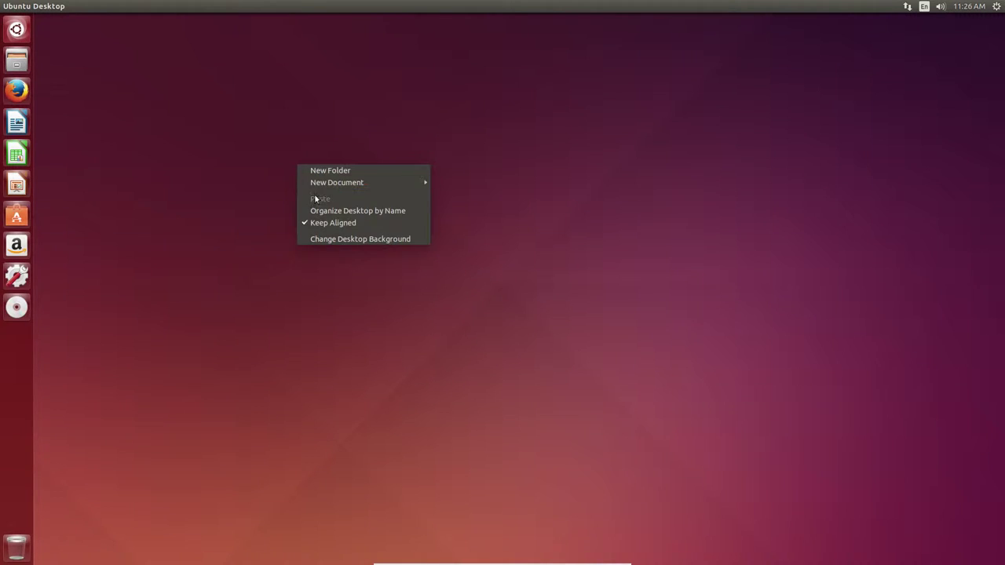
{"action": "left_click", "coordinate": [332, 239]}
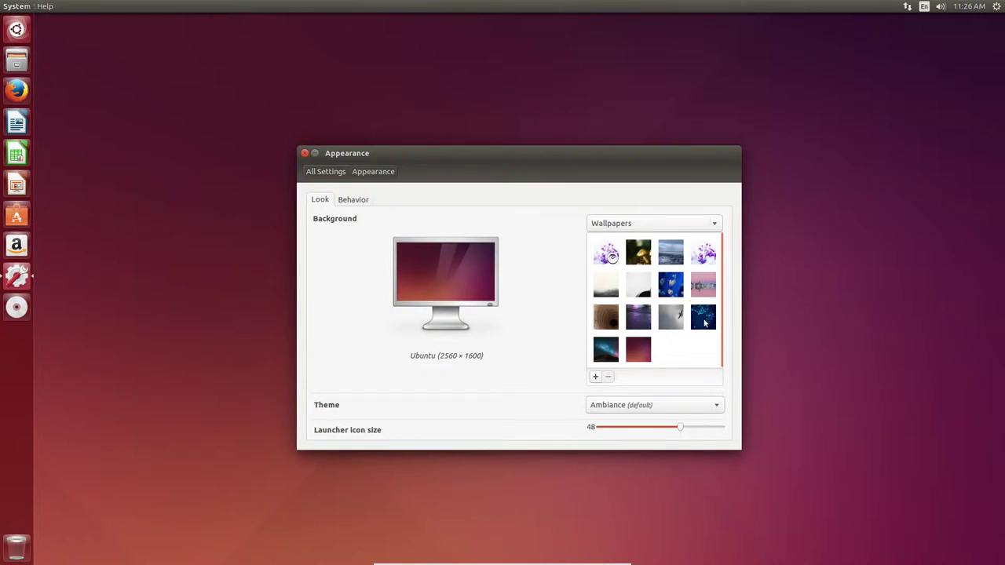
{"action": "left_click", "coordinate": [703, 317]}
{"action": "left_click_drag", "start_coordinate": [388, 162], "coordinate": [332, 96]}
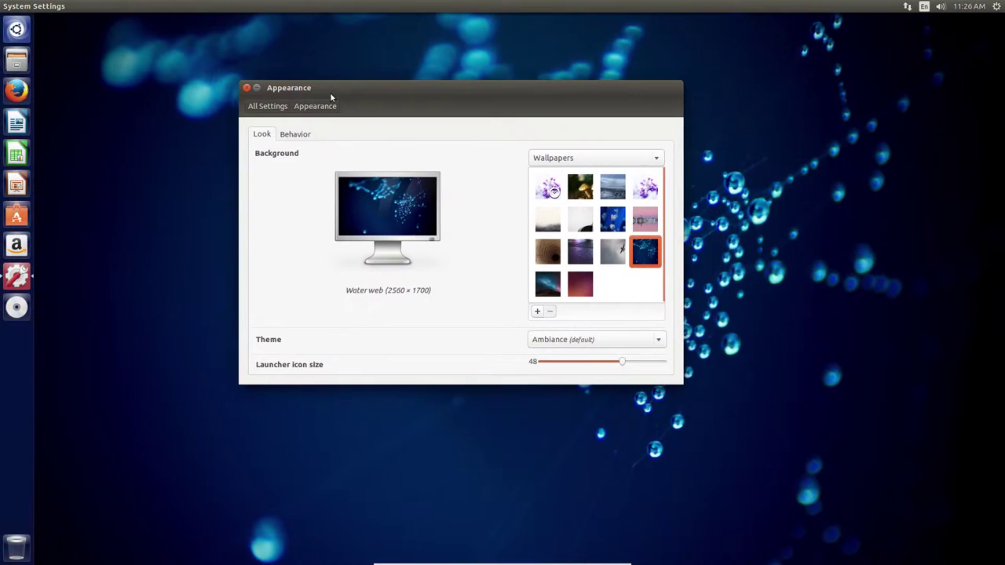
{"action": "left_click", "coordinate": [246, 89]}
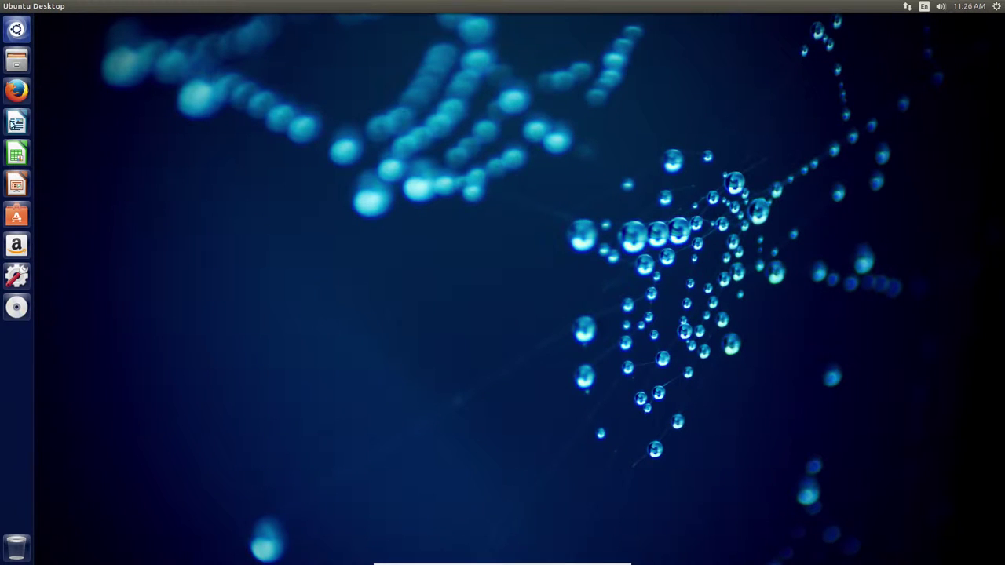
Step: Remove LibreOffice Writer, LibreOffice Calc and LibreOffice Impress from the launcher
{"action": "right_click", "coordinate": [24, 128]}
{"action": "left_click", "coordinate": [49, 155]}
{"action": "right_click", "coordinate": [24, 126]}
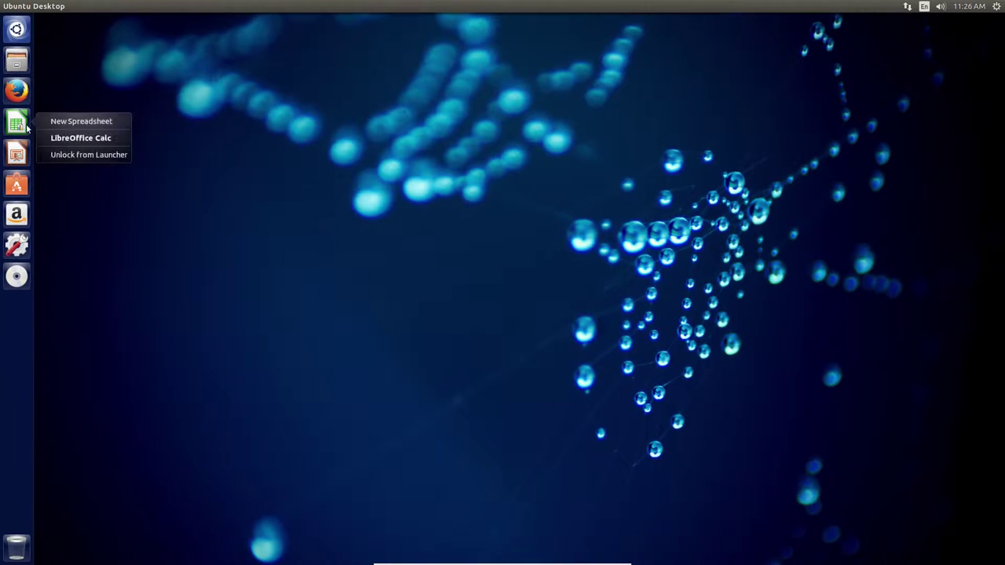
{"action": "left_click", "coordinate": [47, 155]}
{"action": "right_click", "coordinate": [22, 125]}
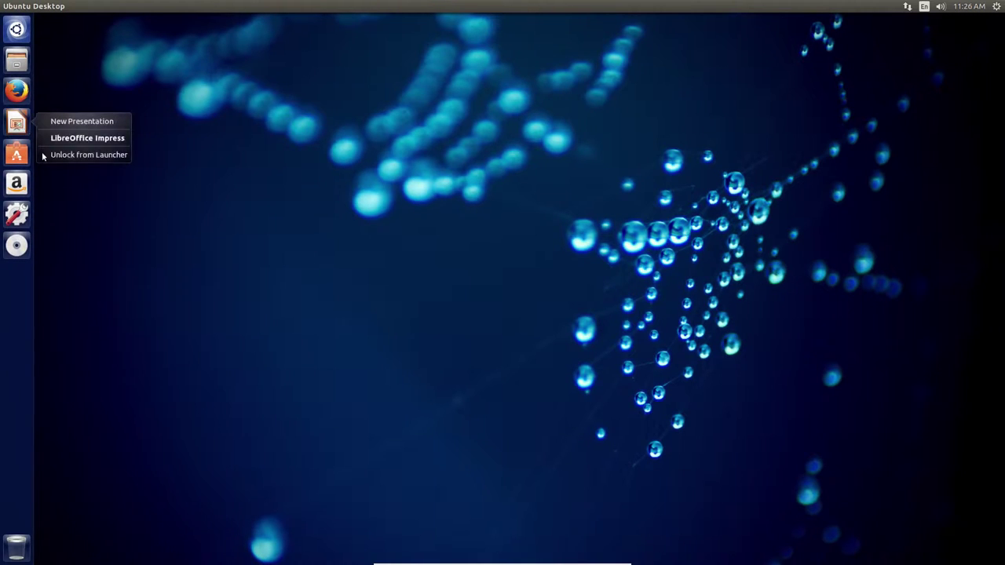
{"action": "left_click", "coordinate": [44, 156]}
Step: Remove Ubuntu Software Center, Amazon and System Settings from the launcher, and eject the VBOXADDITIONS_5.0.4_102546 drive
{"action": "right_click", "coordinate": [15, 135]}
{"action": "left_click", "coordinate": [46, 139]}
{"action": "right_click", "coordinate": [19, 127]}
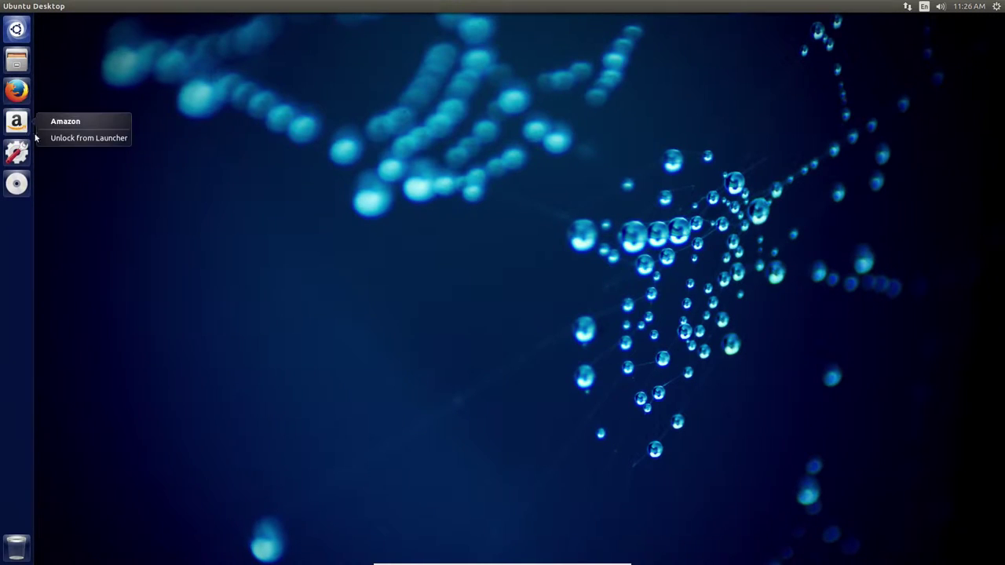
{"action": "left_click", "coordinate": [41, 139]}
{"action": "right_click", "coordinate": [19, 127]}
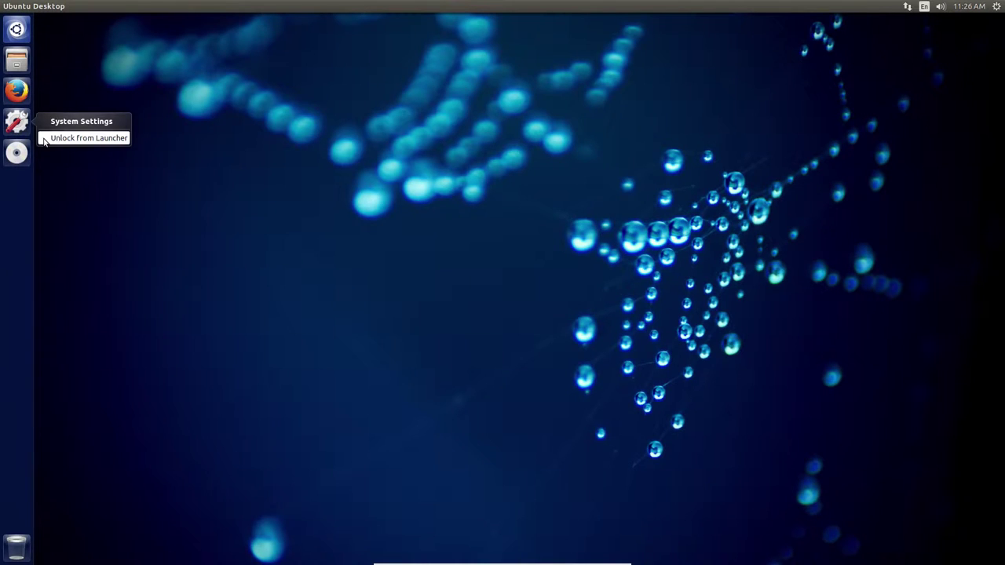
{"action": "left_click", "coordinate": [44, 139]}
{"action": "right_click", "coordinate": [17, 125]}
{"action": "left_click", "coordinate": [54, 154]}
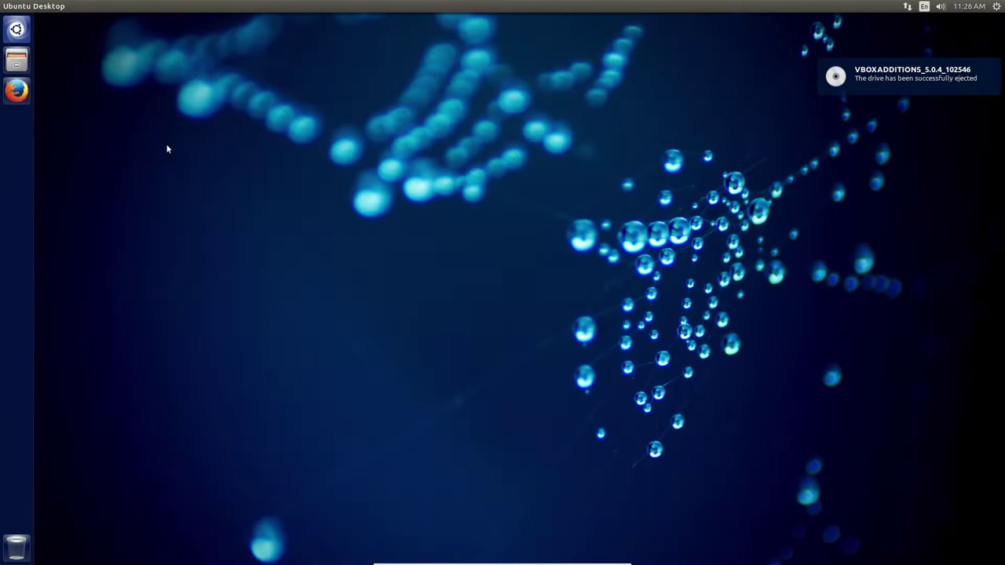
Step: Search for "ter", open Terminal and make it the first application in the launcher, above Files
{"action": "left_click", "coordinate": [18, 32]}
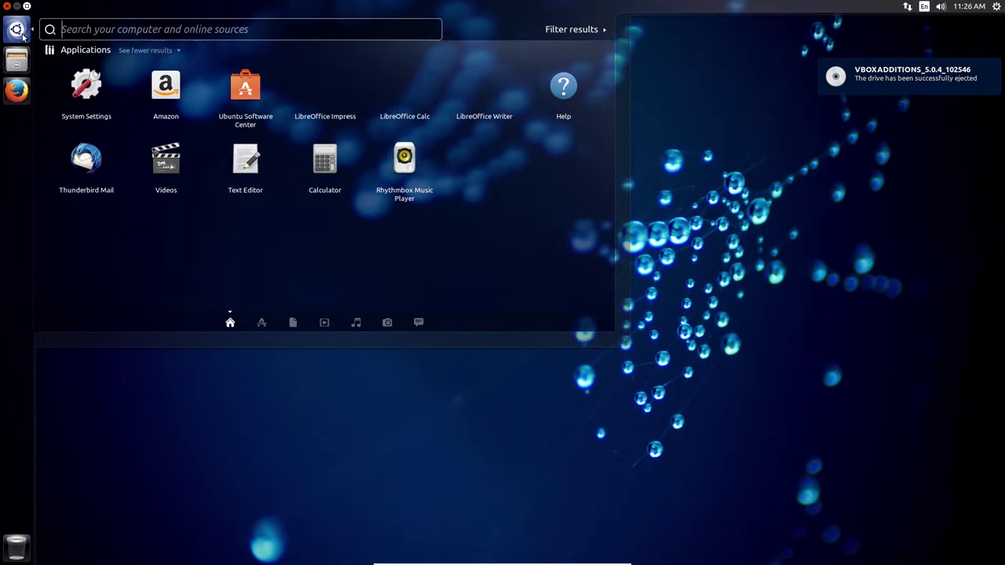
{"action": "type", "text": "ter"}
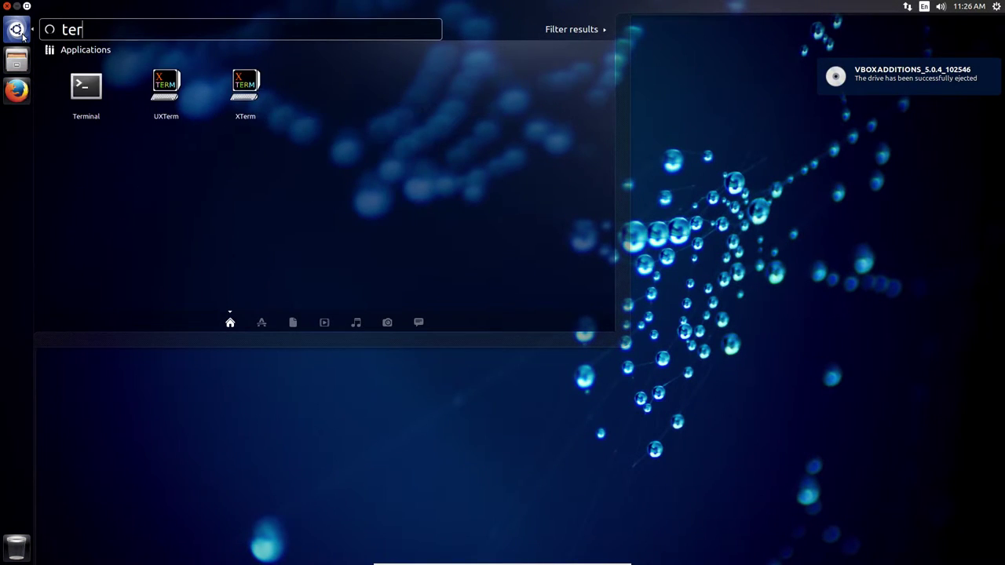
{"action": "left_click", "coordinate": [110, 101]}
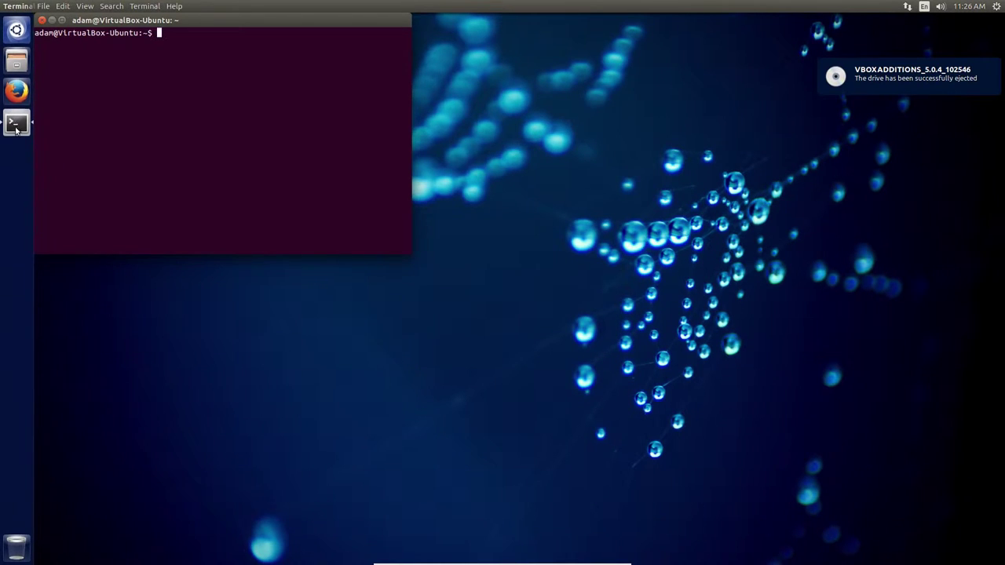
{"action": "left_click_drag", "start_coordinate": [15, 122], "coordinate": [16, 61]}
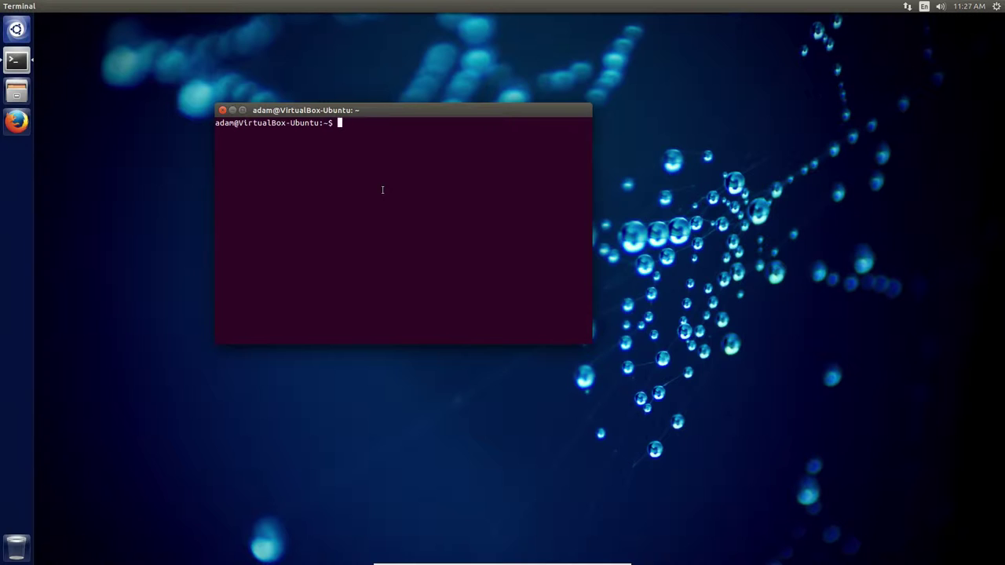
Step: Display the keyboard shortcuts overlay and launch Firefox, the third numbered launcher application
{"action": "key", "text": "super"}
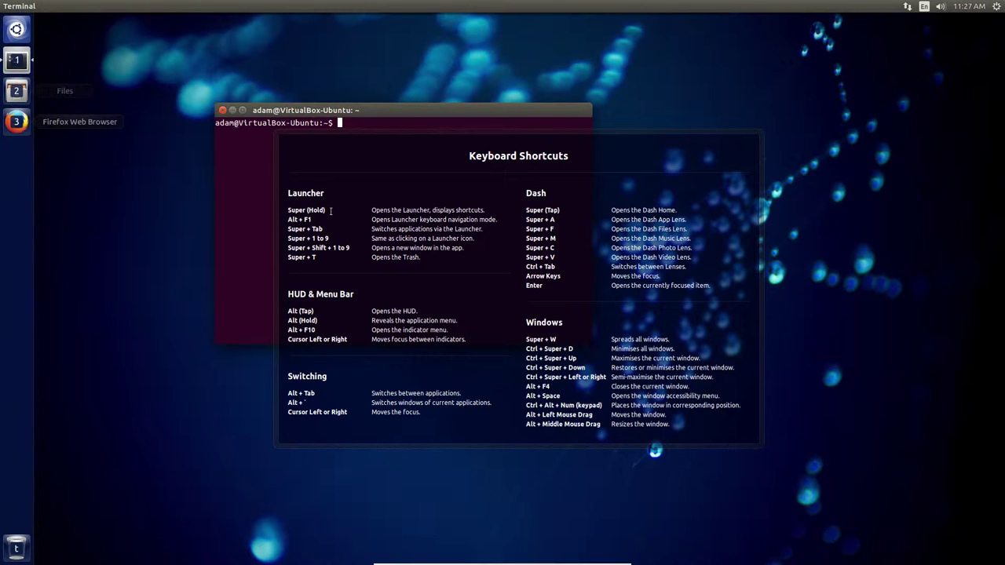
{"action": "key", "text": "super"}
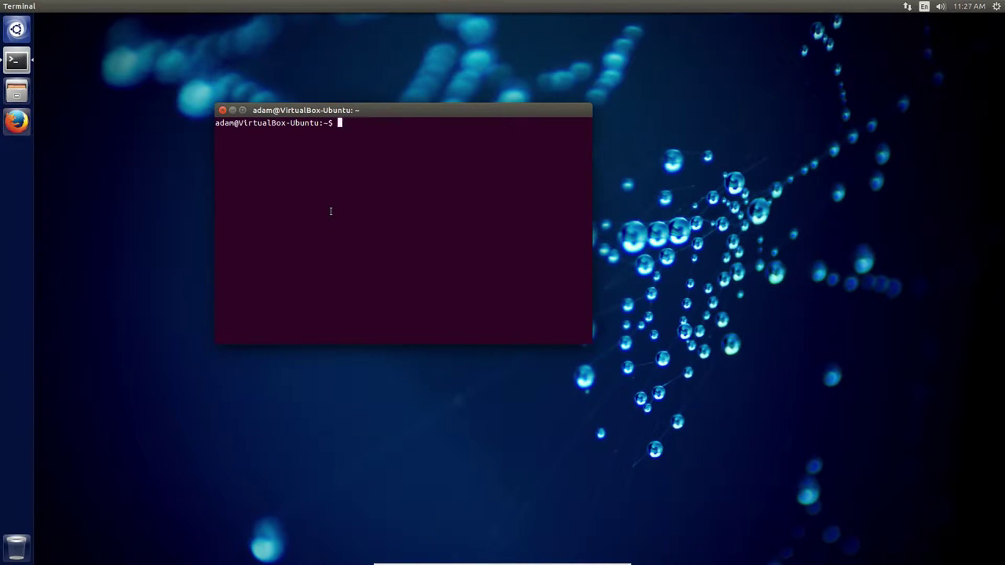
{"action": "key", "text": "super+3"}
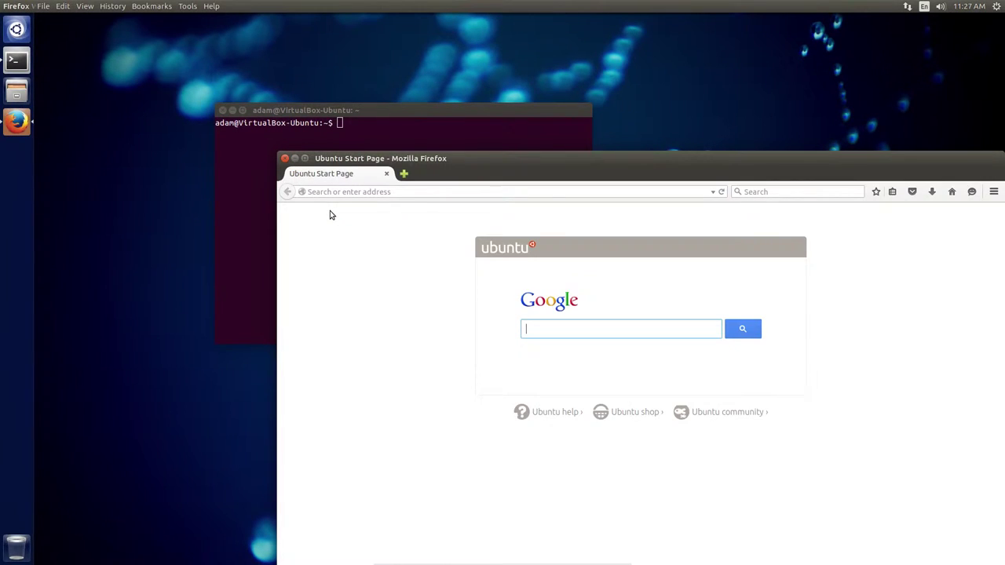
Step: Check the launcher's application numbers and switch back and forth between Terminal and Firefox, ending on Firefox
{"action": "key", "text": "super"}
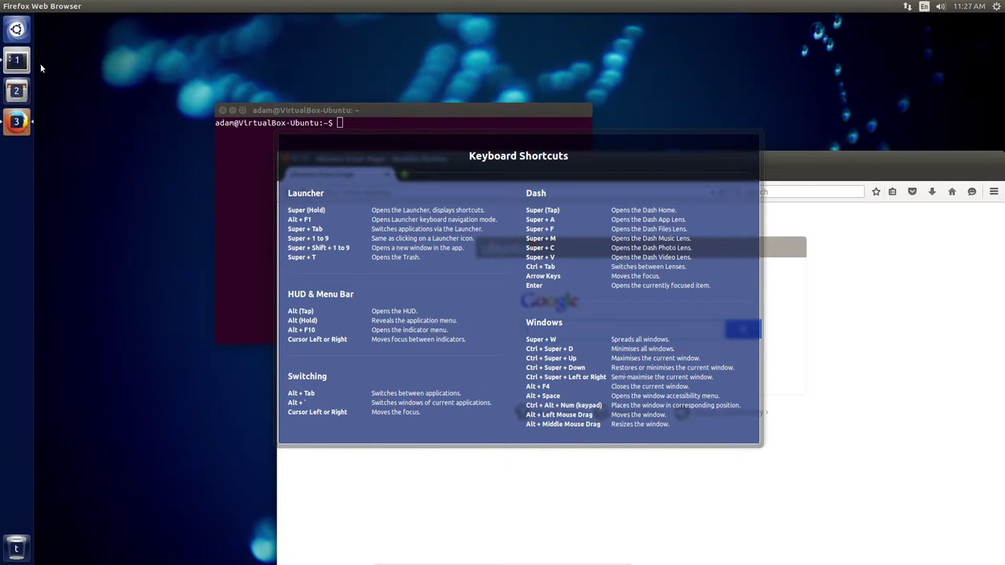
{"action": "key", "text": "super+1"}
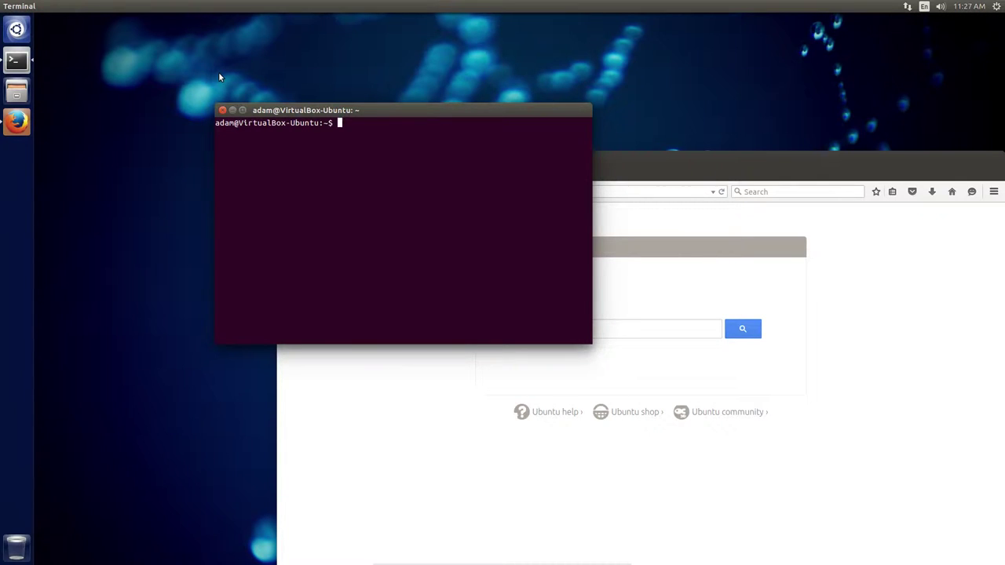
{"action": "key", "text": "super+3"}
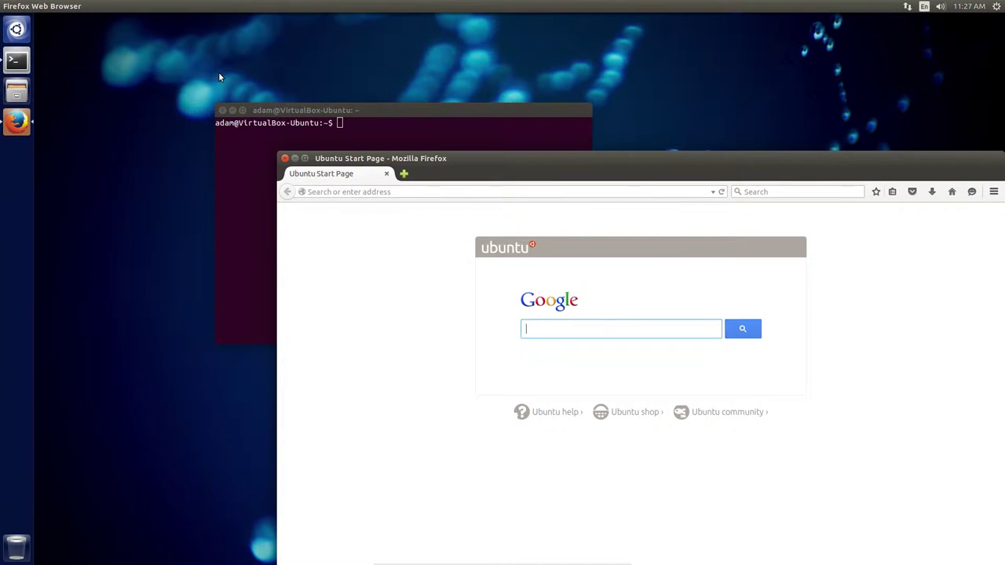
{"action": "key", "text": "super+2"}
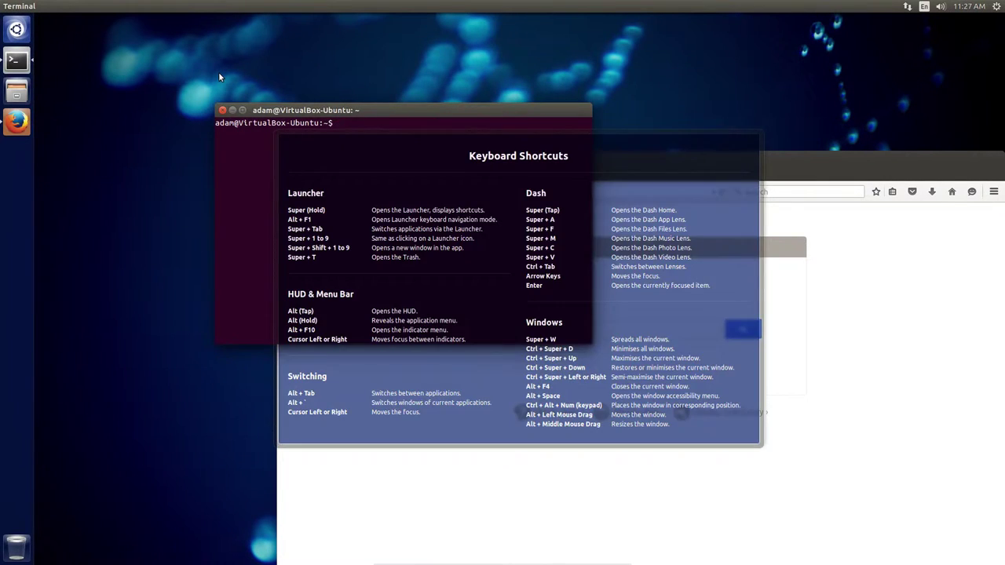
{"action": "key", "text": "super+3"}
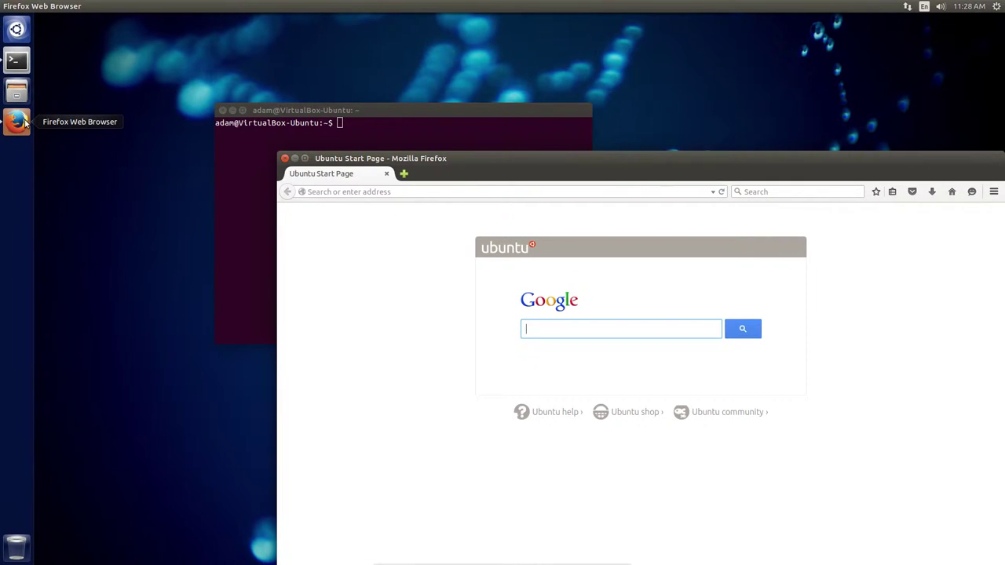
Step: Search the installed applications for "tex" and open the Text Editor
{"action": "key", "text": "super"}
{"action": "type", "text": "tex"}
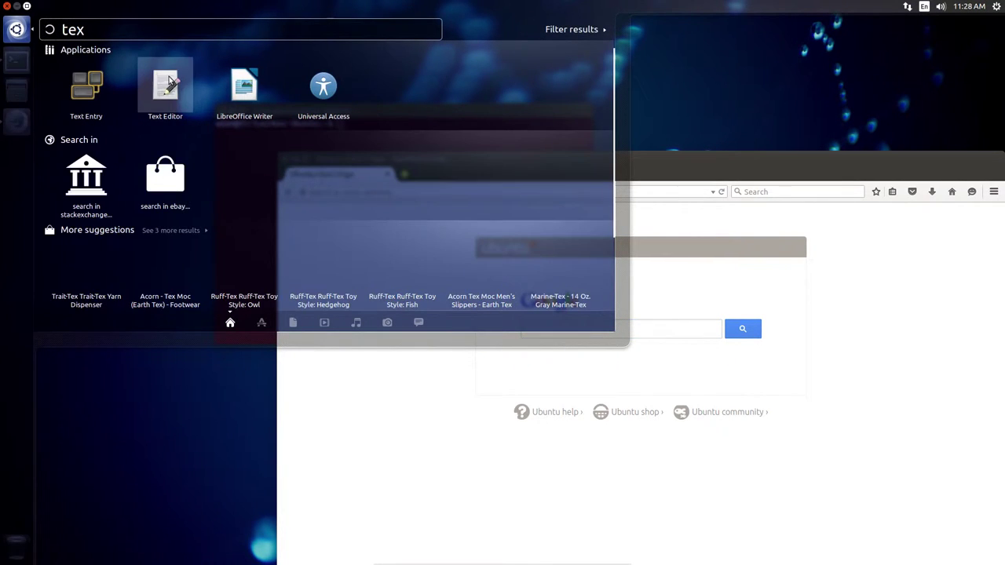
{"action": "left_click", "coordinate": [169, 77]}
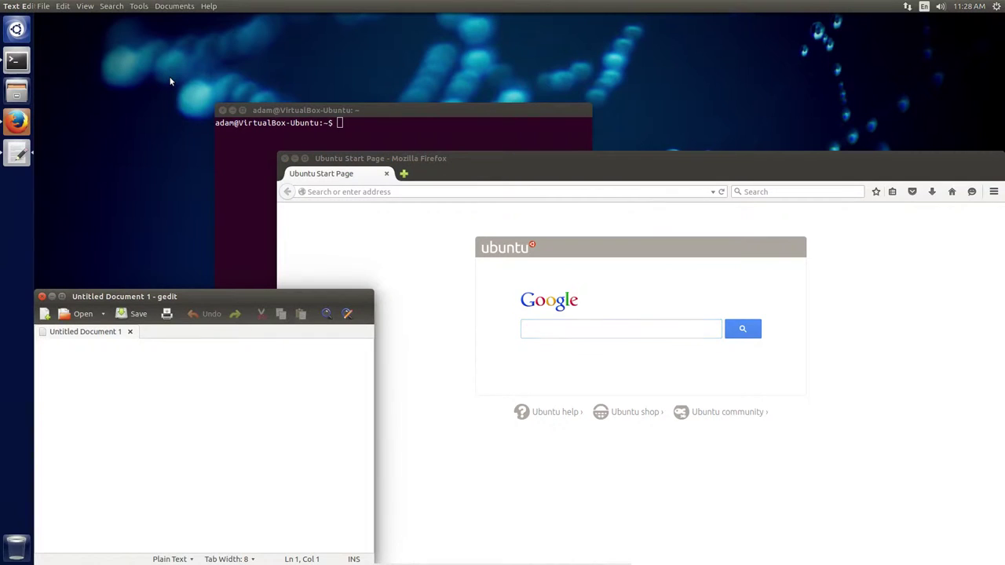
Step: Enter 4 in the untitled document, switch to Terminal and enter 4 at its prompt
{"action": "type", "text": "4"}
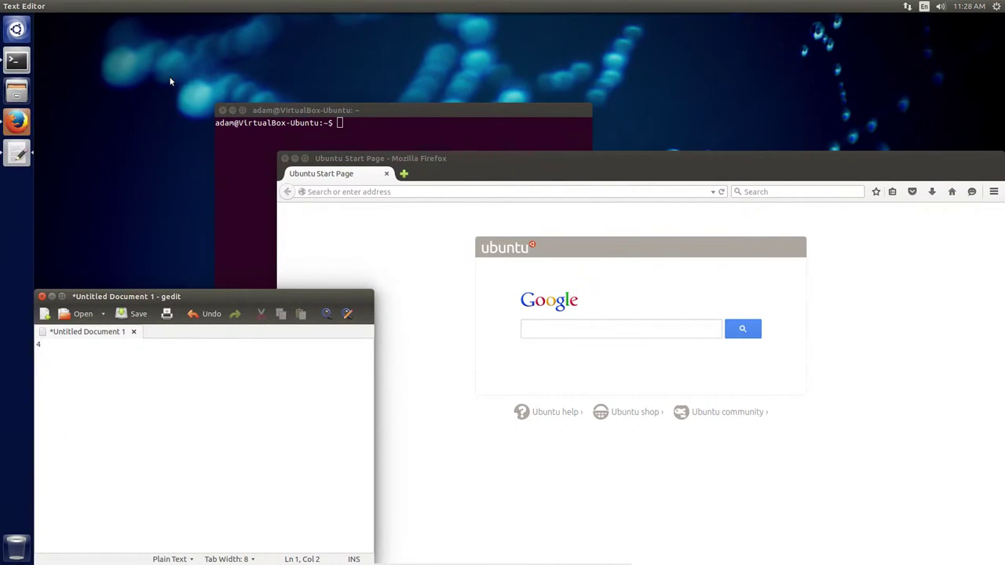
{"action": "key", "text": "alt+Tab"}
{"action": "type", "text": "4"}
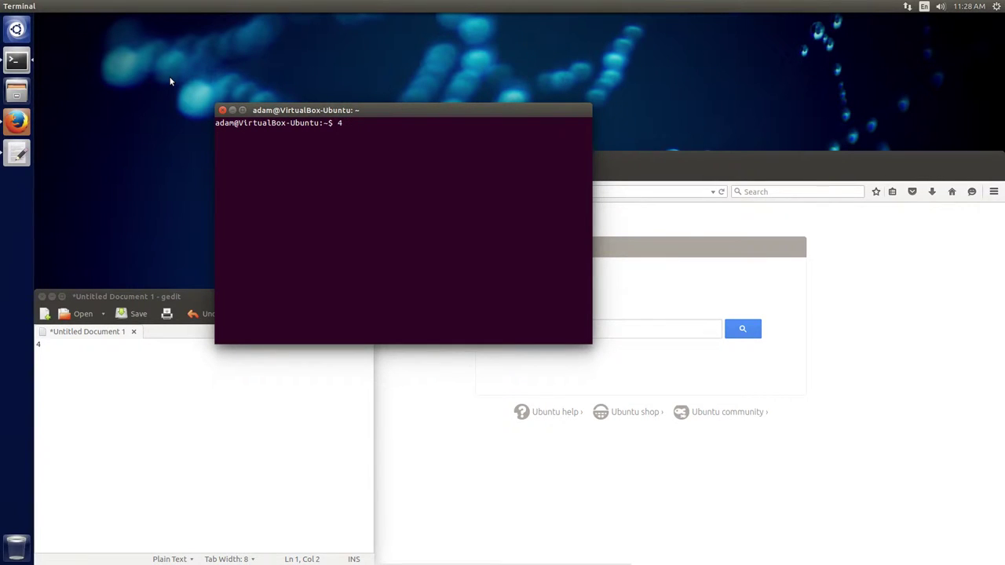
Step: Check the launcher's application numbers and pin the Text Editor in the launcher's fourth place, below Firefox
{"action": "key", "text": "super"}
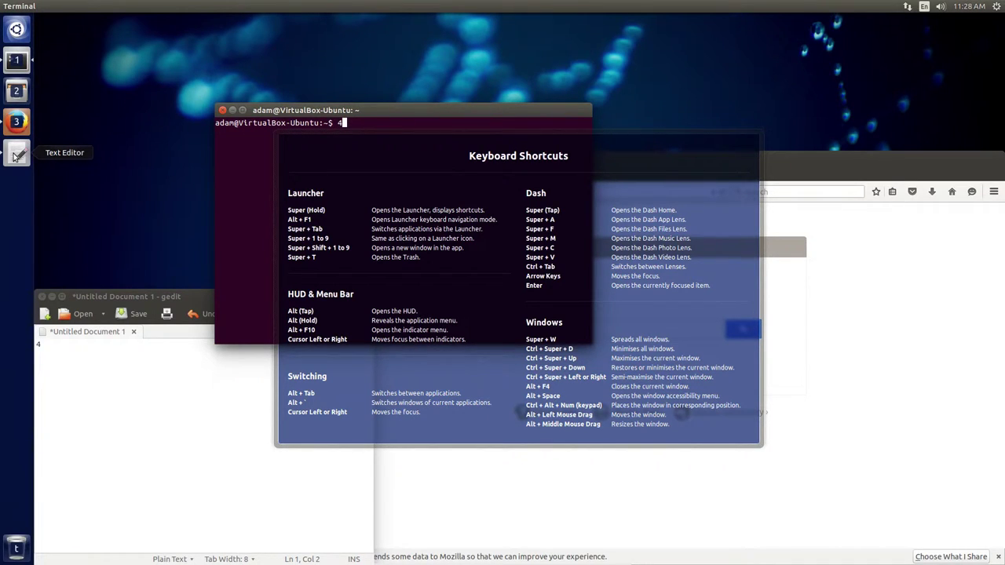
{"action": "mouse_move", "coordinate": [14, 157]}
{"action": "left_mouse_down"}
{"action": "mouse_move", "coordinate": [39, 135]}
{"action": "mouse_move", "coordinate": [17, 159]}
{"action": "left_mouse_up"}
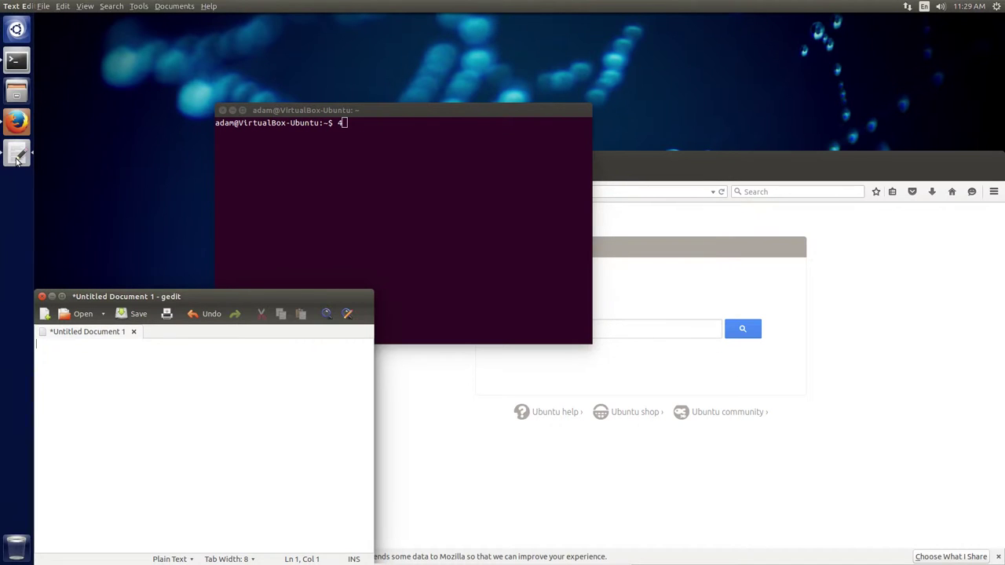
Step: Cycle through the open applications in the application switcher and bring Firefox to the front
{"action": "key", "text": "alt+Tab"}
{"action": "key", "text": "alt+Tab"}
{"action": "key", "text": "alt+Tab"}
{"action": "key", "text": "alt+Tab"}
{"action": "key", "text": "alt+Tab"}
{"action": "key", "text": "alt+Tab"}
{"action": "key", "text": "alt+Tab"}
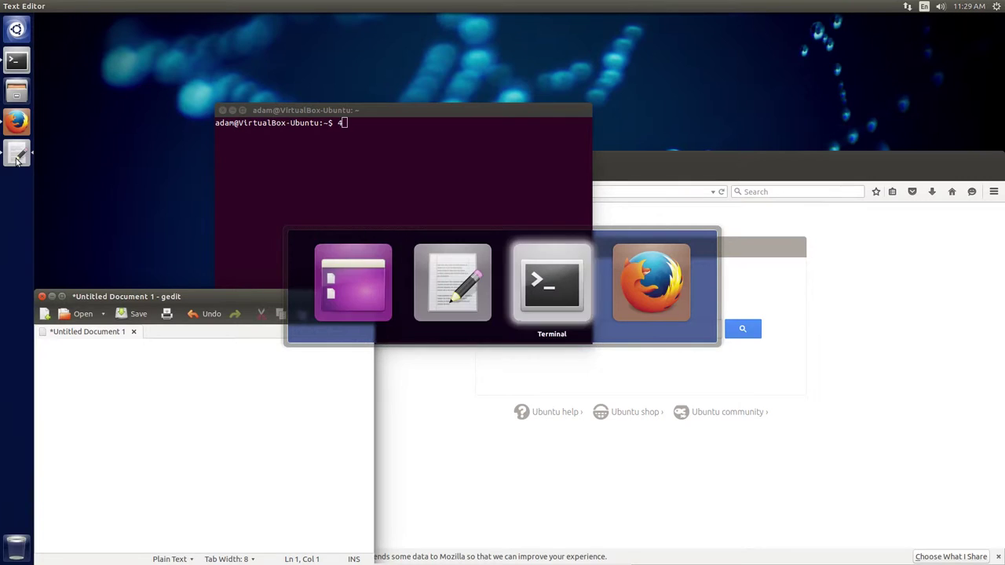
{"action": "key", "text": "alt+Tab"}
{"action": "key", "text": "alt+Tab"}
{"action": "key", "text": "alt+Tab"}
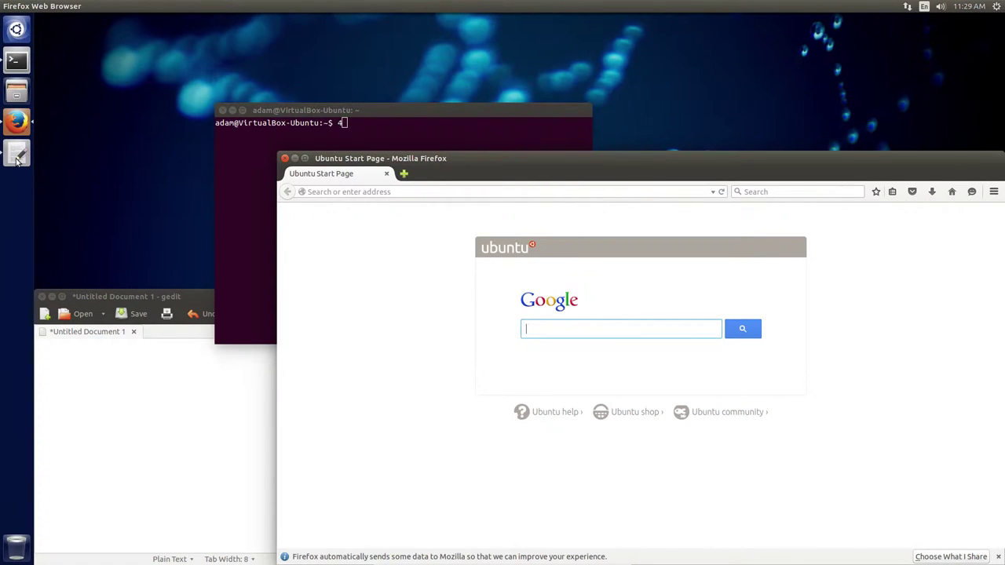
Step: Consult the keyboard shortcuts overlay, spread all open windows and move the selection among Terminal, Firefox and gedit
{"action": "key", "text": "super"}
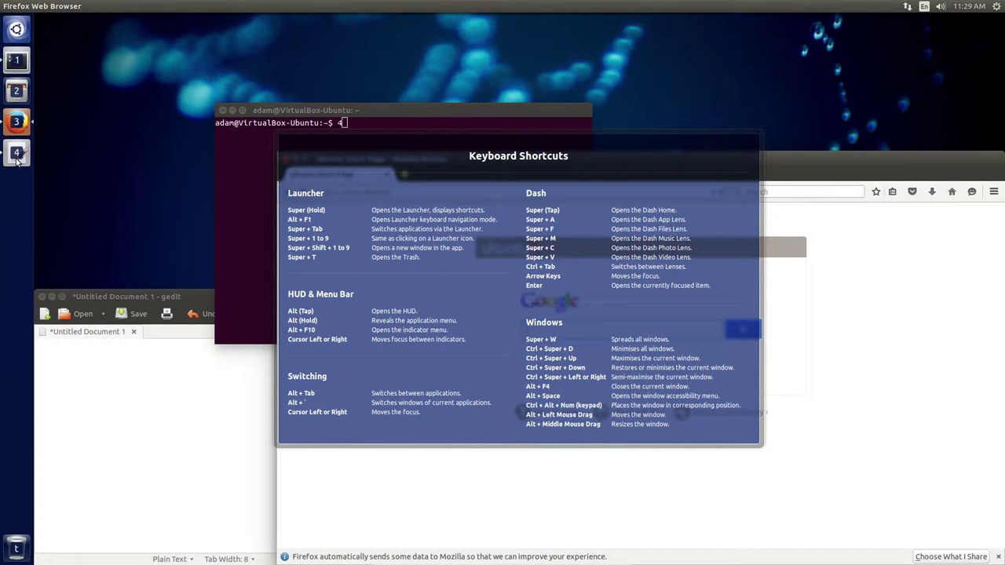
{"action": "key", "text": "super+w"}
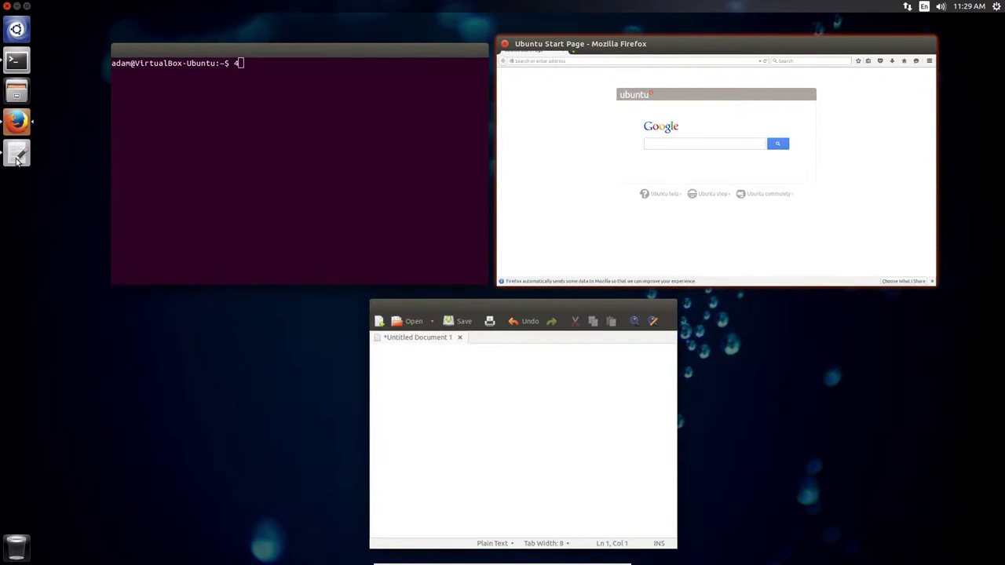
{"action": "key", "text": "Left"}
{"action": "key", "text": "Right"}
{"action": "key", "text": "Down"}
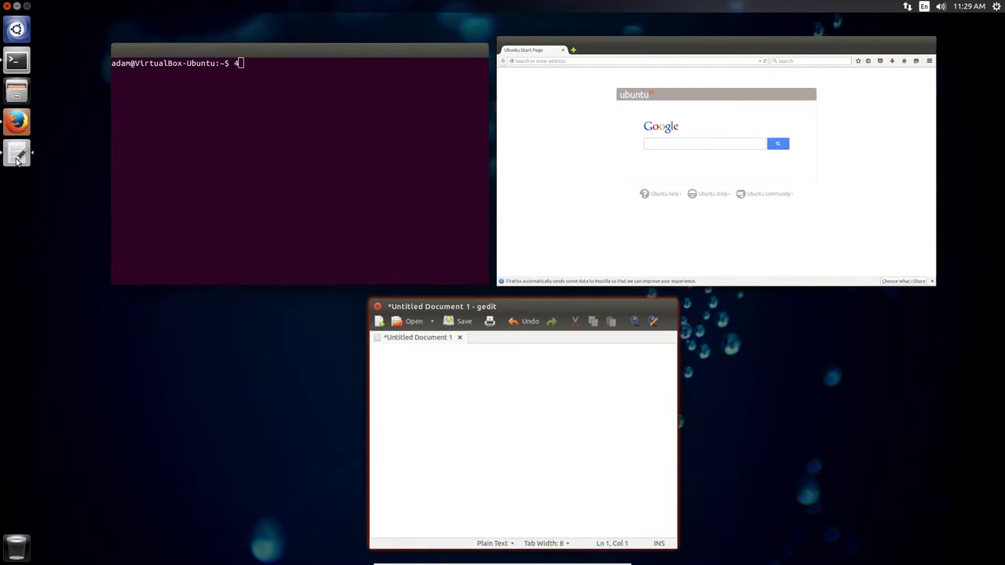
{"action": "key", "text": "Up"}
{"action": "key", "text": "Left"}
{"action": "key", "text": "Right"}
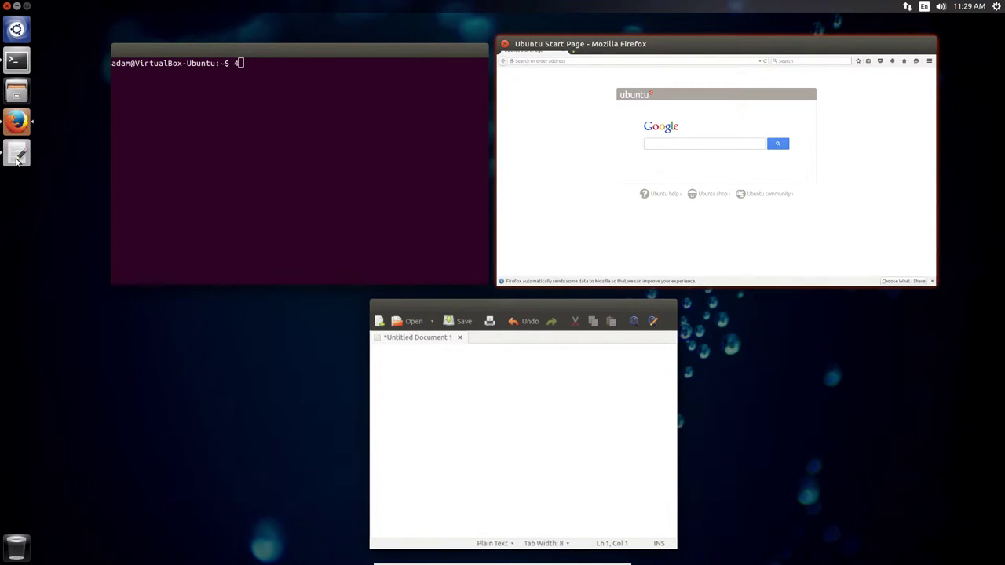
Step: Filter the spread windows by "fi" and activate the Firefox window
{"action": "type", "text": "fi"}
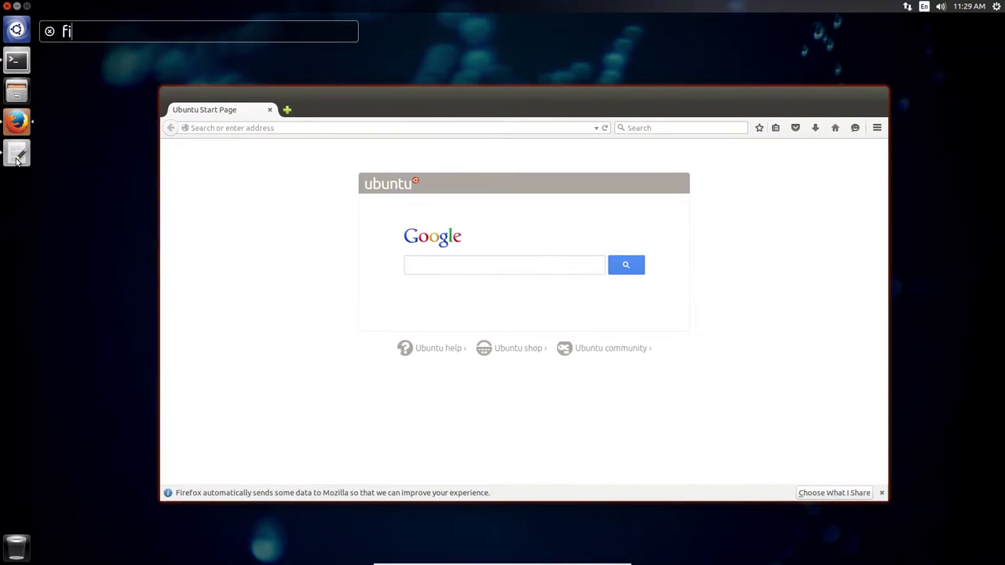
{"action": "key", "text": "Return"}
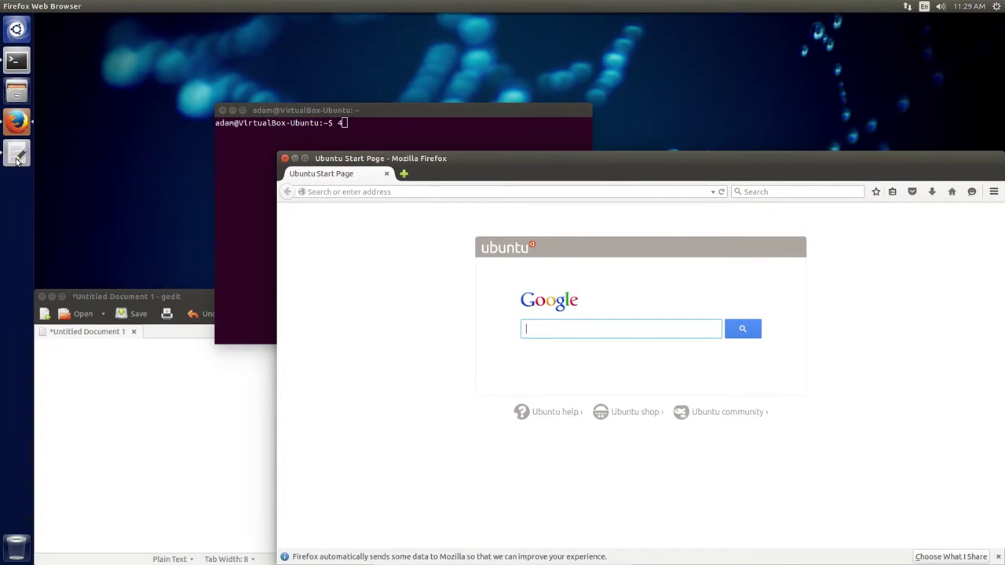
Step: Spread all open windows, filter them by "ter" and activate the Terminal window
{"action": "key", "text": "super+w"}
{"action": "type", "text": "ter"}
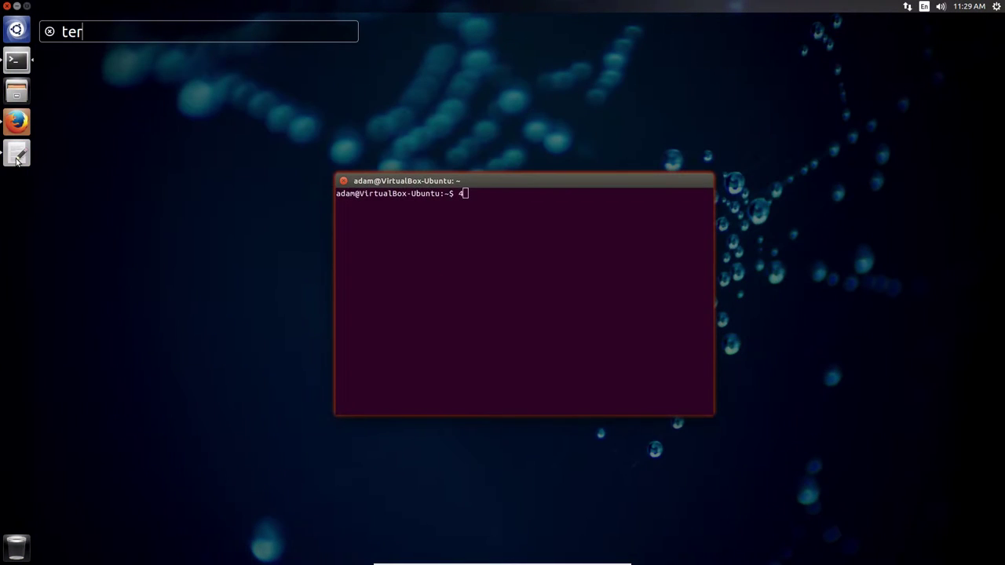
{"action": "key", "text": "Return"}
Step: Filter the spread windows by "tex", activate the gedit window and consult the keyboard shortcuts overlay
{"action": "key", "text": "super"}
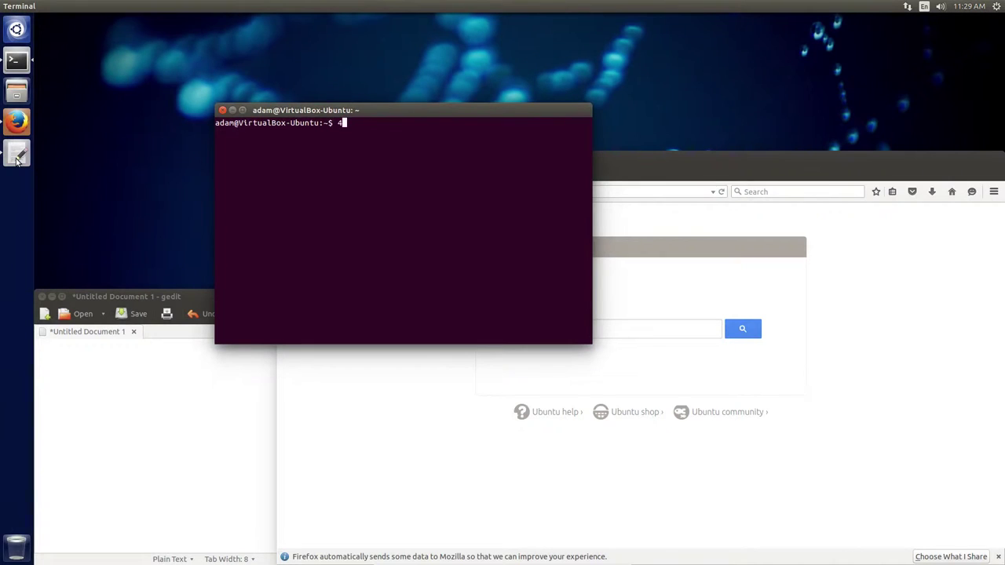
{"action": "key", "text": "super+w"}
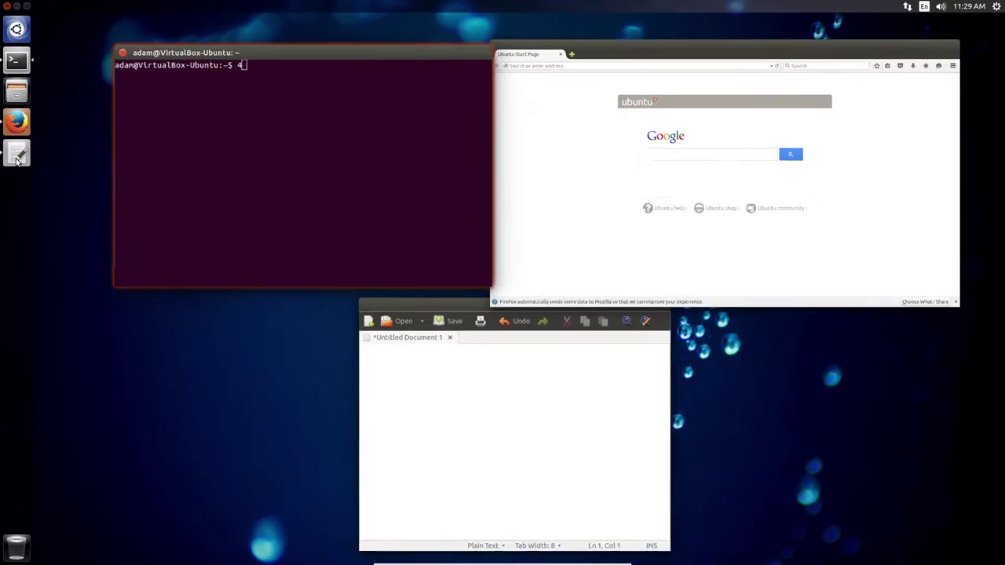
{"action": "type", "text": "tex"}
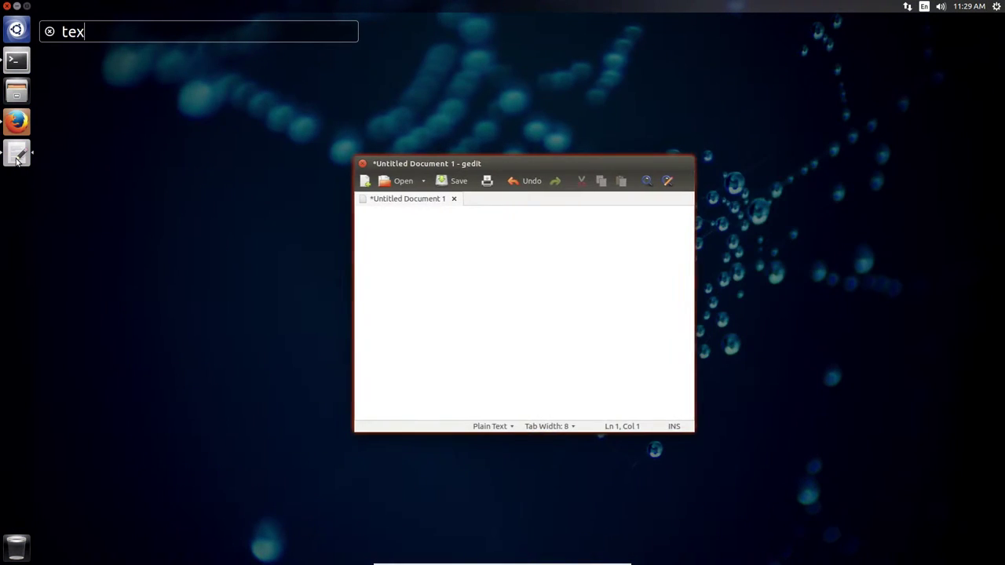
{"action": "key", "text": "Return"}
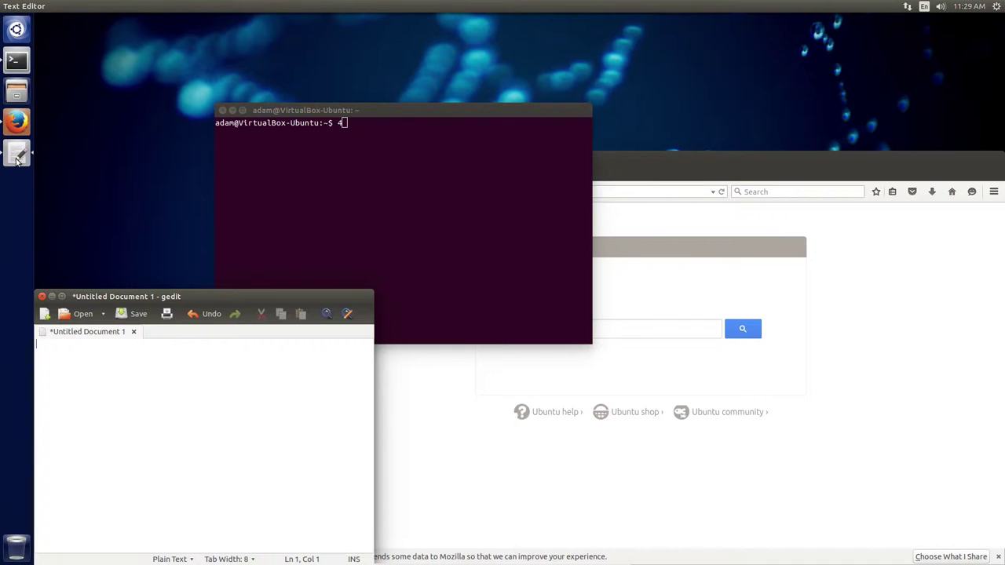
{"action": "key", "text": "super"}
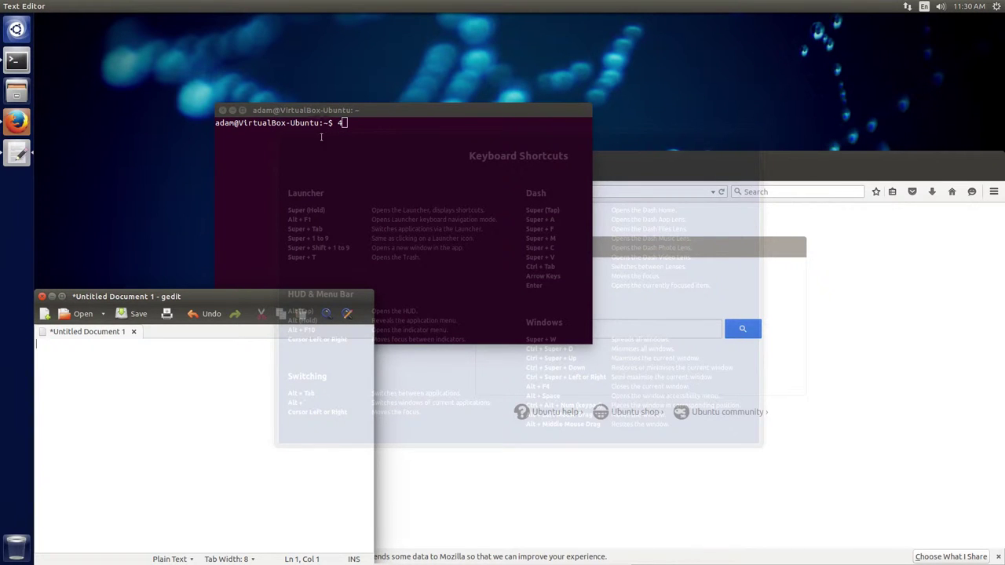
Step: Bring the Terminal window to the front, shift it slightly up and left, and reveal its application menus
{"action": "left_click", "coordinate": [344, 111]}
{"action": "left_click_drag", "start_coordinate": [343, 111], "coordinate": [322, 103]}
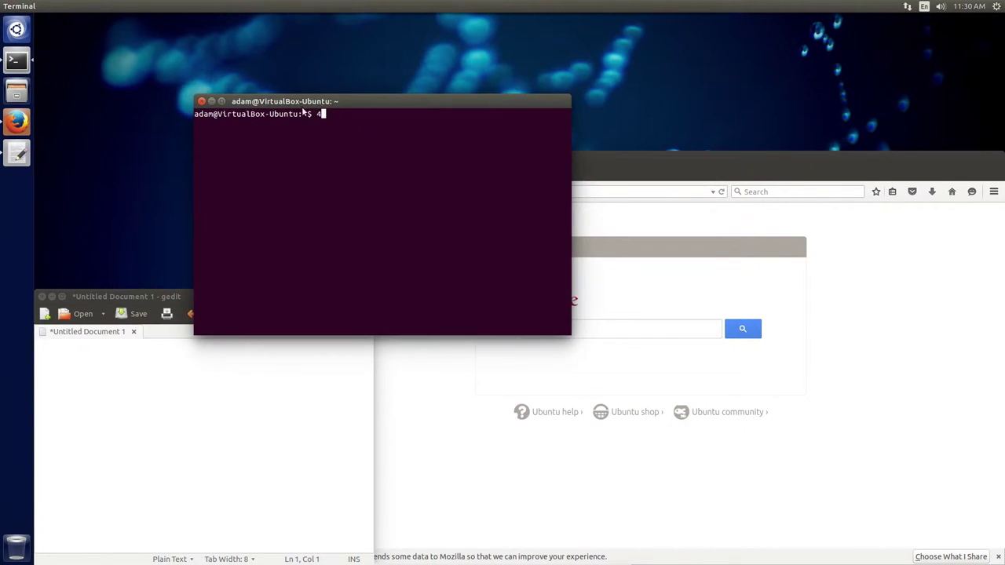
{"action": "type", "text": "4"}
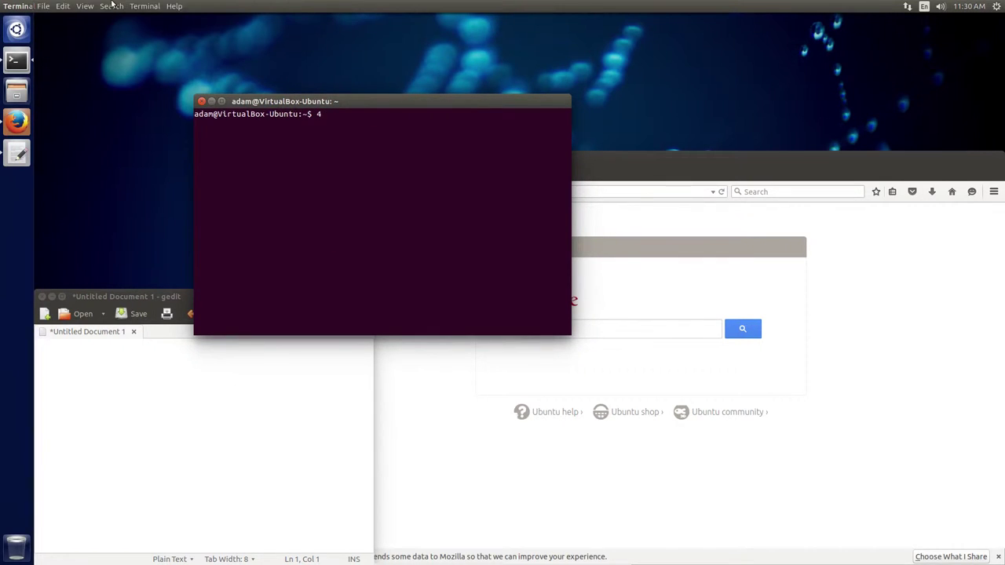
{"action": "mouse_move", "coordinate": [101, 4]}
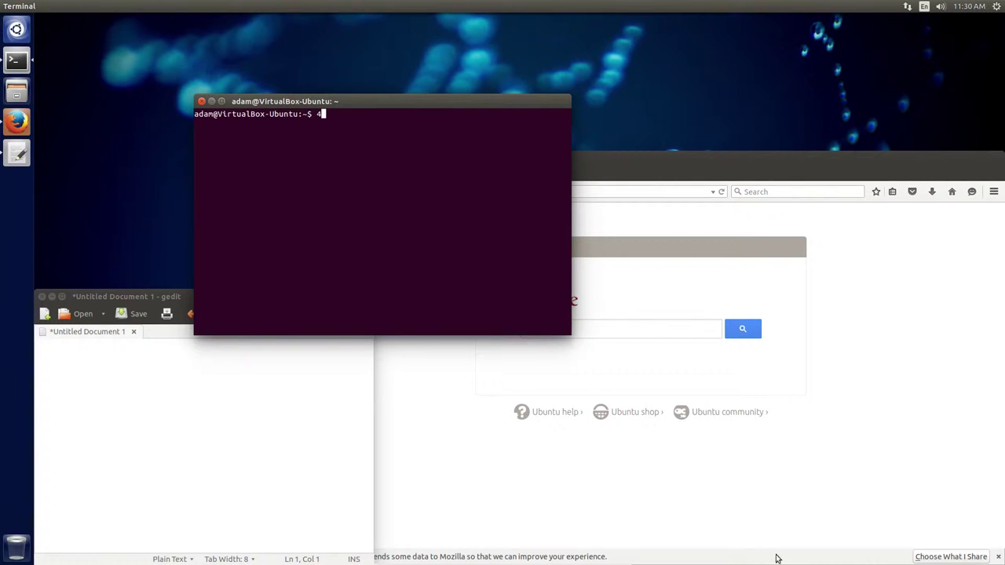
Step: Move the Terminal window to the lower-right corner of the desktop and reveal its application menus again
{"action": "left_click_drag", "start_coordinate": [429, 102], "coordinate": [864, 332]}
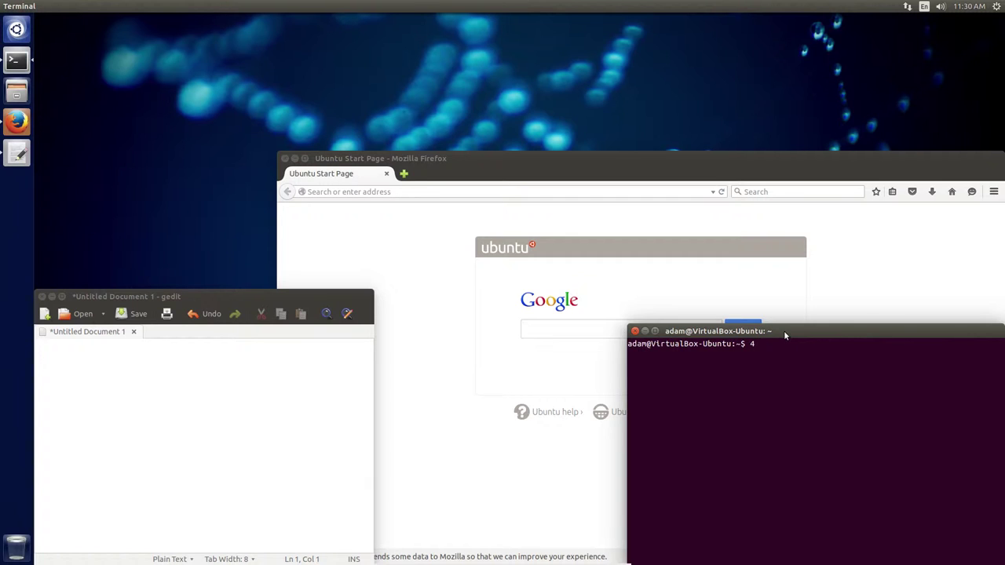
{"action": "mouse_move", "coordinate": [214, 5]}
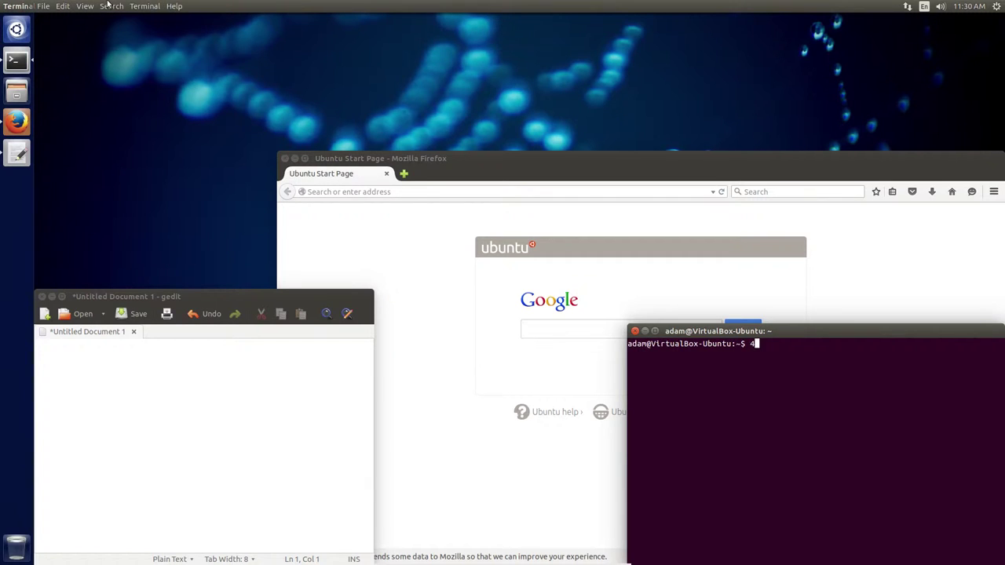
{"action": "mouse_move", "coordinate": [57, 4]}
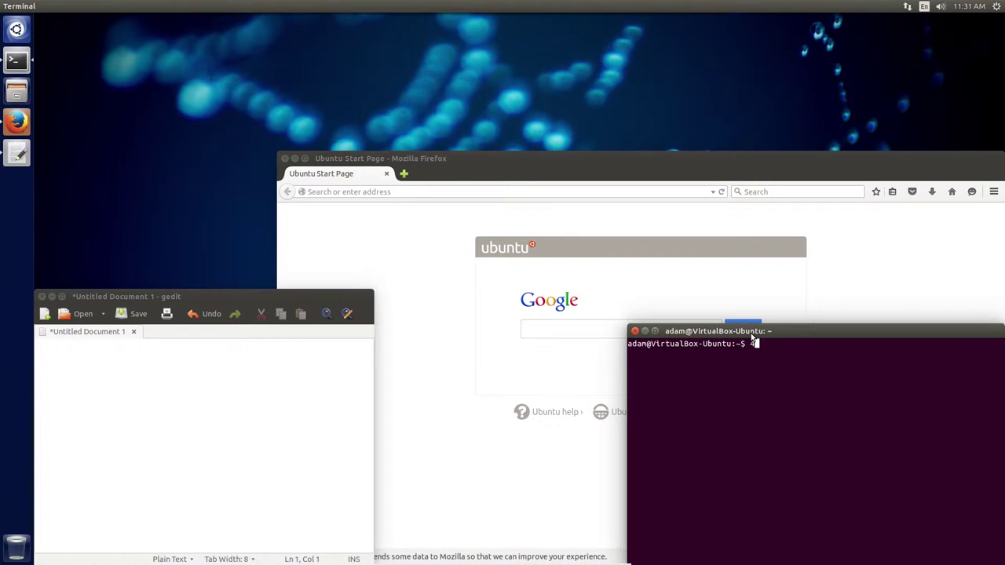
{"action": "key", "text": "alt"}
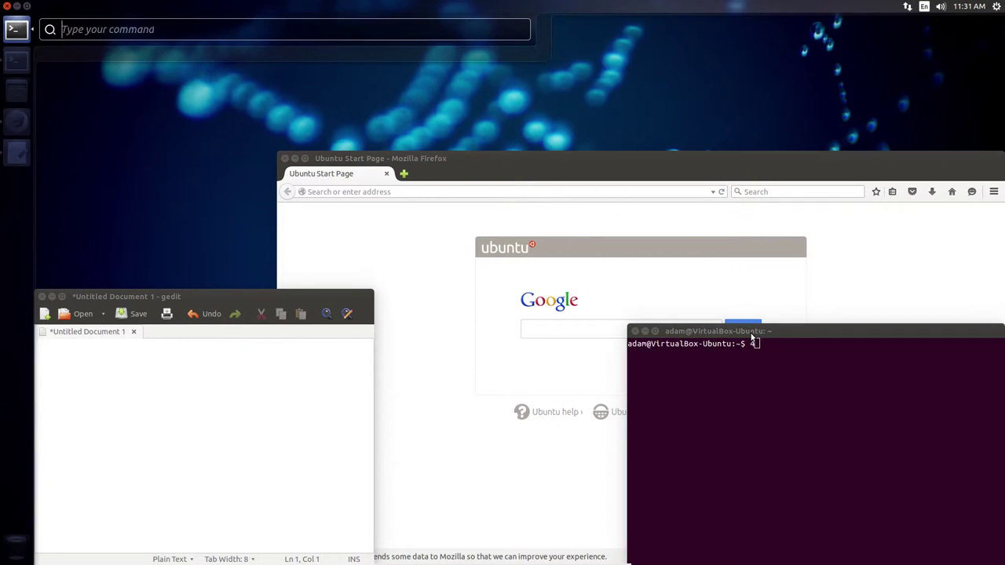
{"action": "key", "text": "super"}
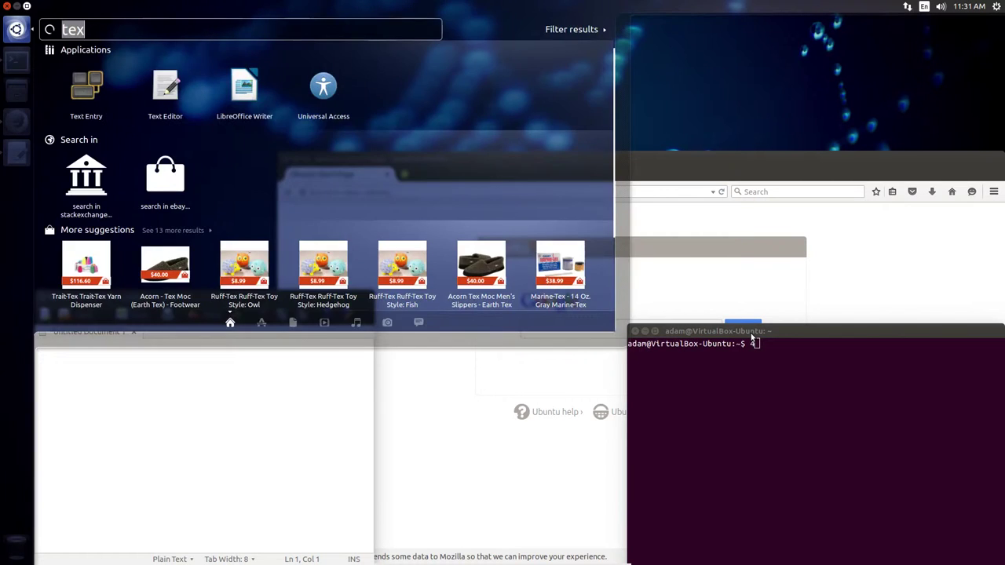
{"action": "key", "text": "Escape"}
Step: View the profile preferences of Terminal's Default profile from its application menus, move the dialog aside and close it
{"action": "left_click", "coordinate": [56, 7]}
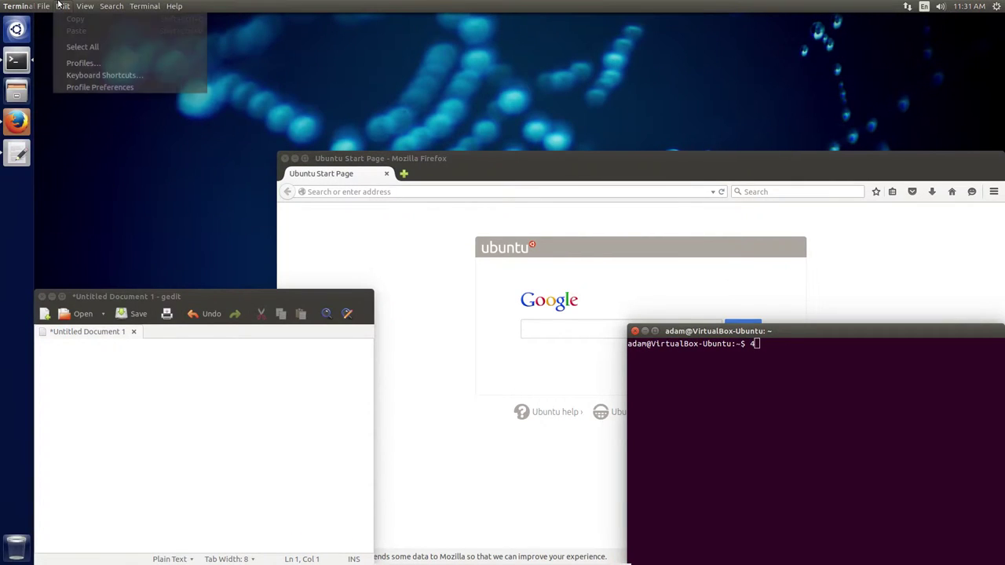
{"action": "left_click", "coordinate": [86, 88]}
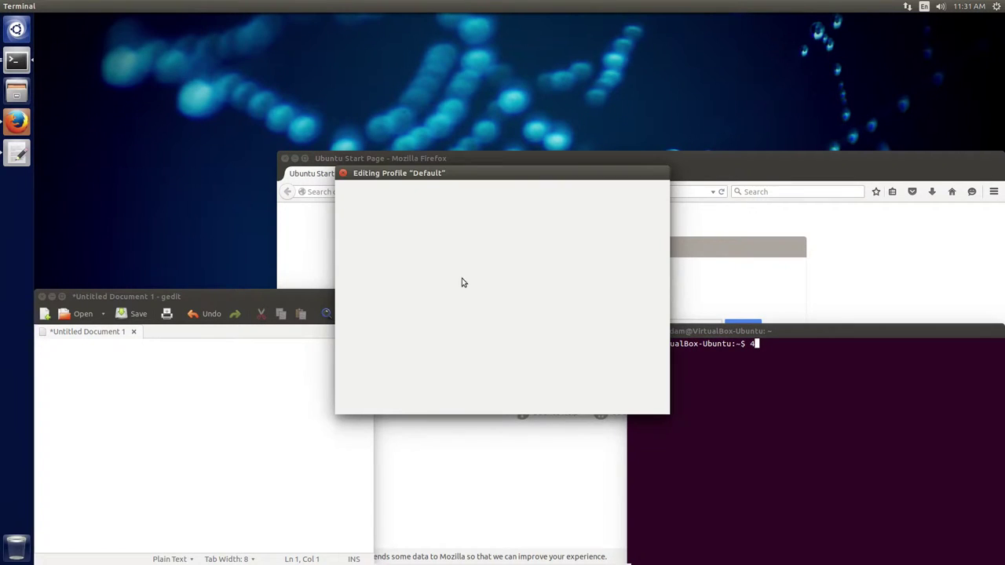
{"action": "left_click_drag", "start_coordinate": [415, 173], "coordinate": [574, 242]}
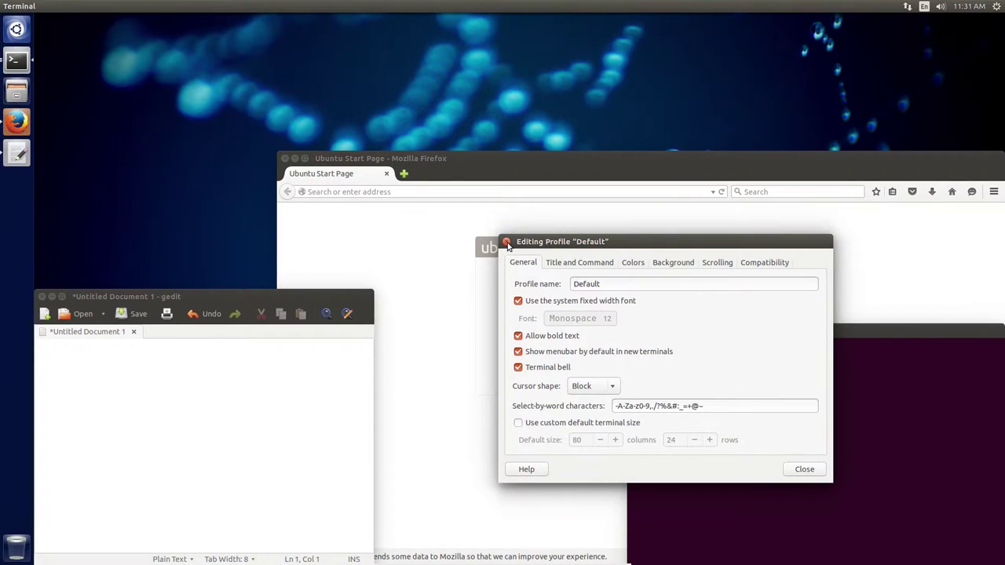
{"action": "left_click", "coordinate": [507, 242]}
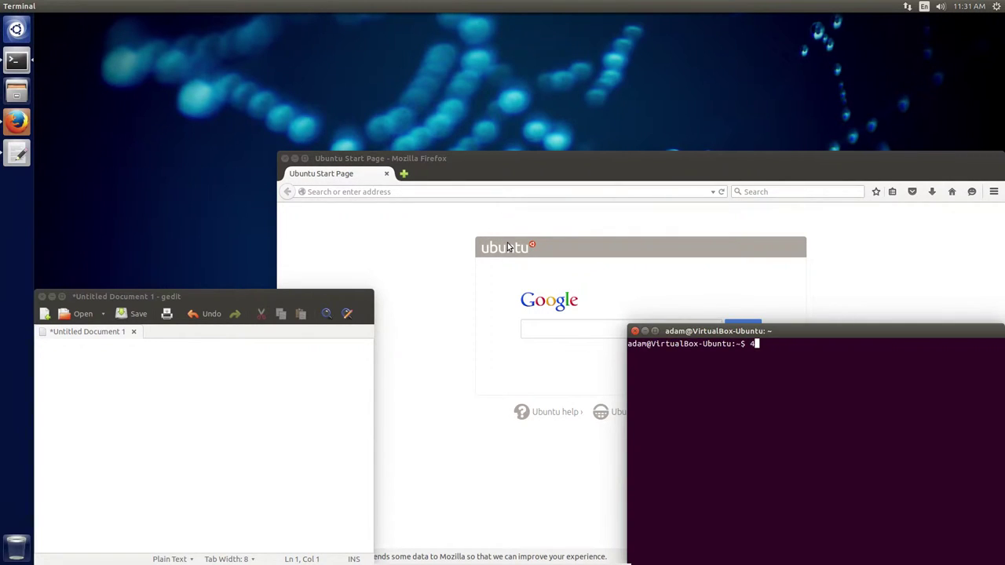
{"action": "key", "text": "alt"}
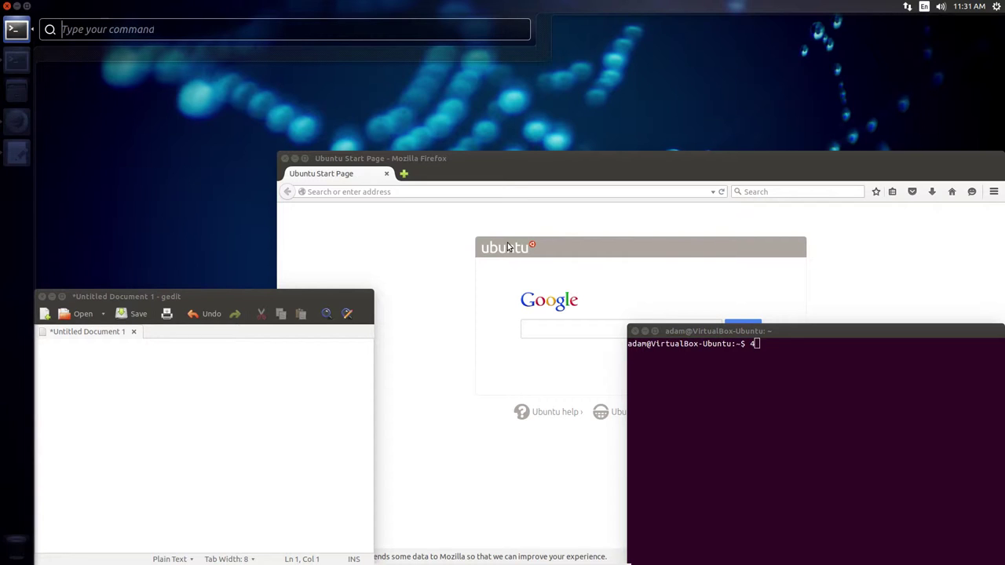
{"action": "type", "text": "pro"}
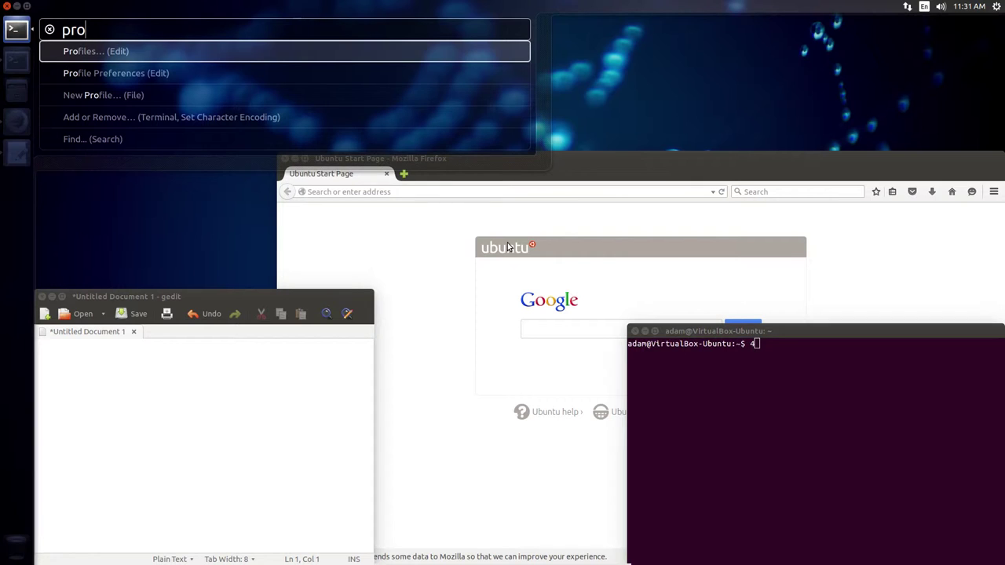
{"action": "key", "text": "Down"}
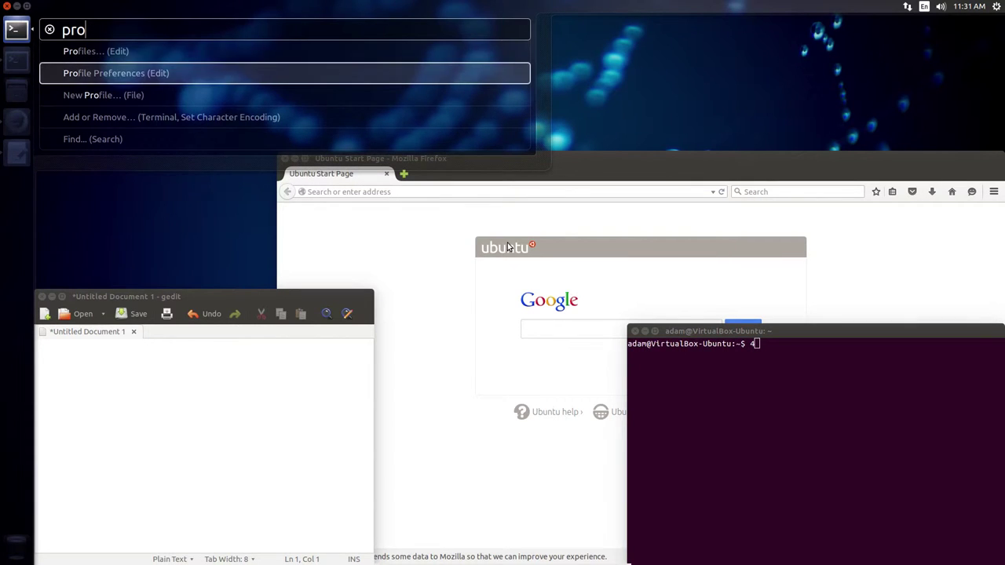
{"action": "key", "text": "Down"}
{"action": "key", "text": "Return"}
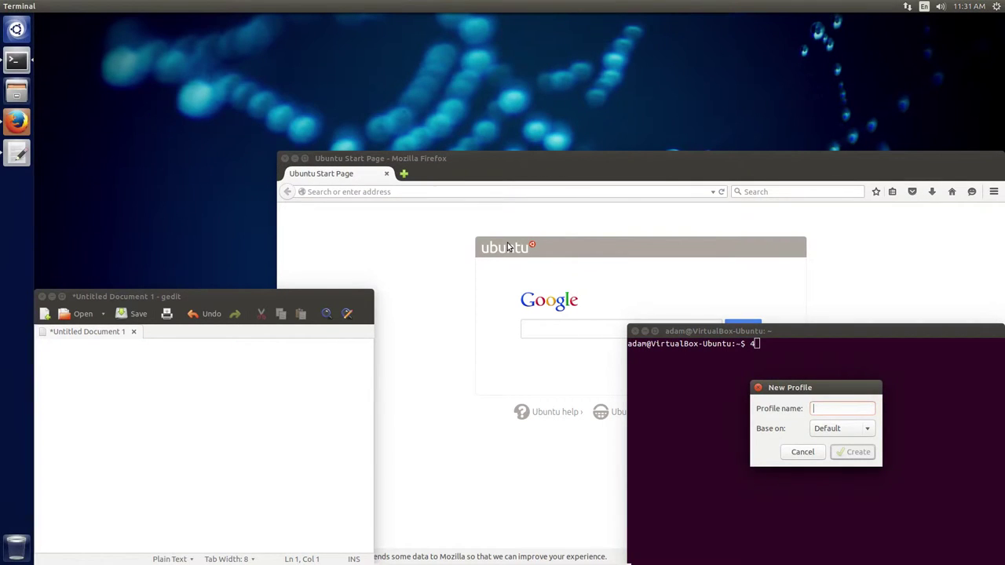
{"action": "left_click", "coordinate": [802, 452]}
Step: Search Terminal's commands in the HUD for "pro", open Profile Preferences and close the dialog after viewing it
{"action": "key", "text": "alt"}
{"action": "type", "text": "p"}
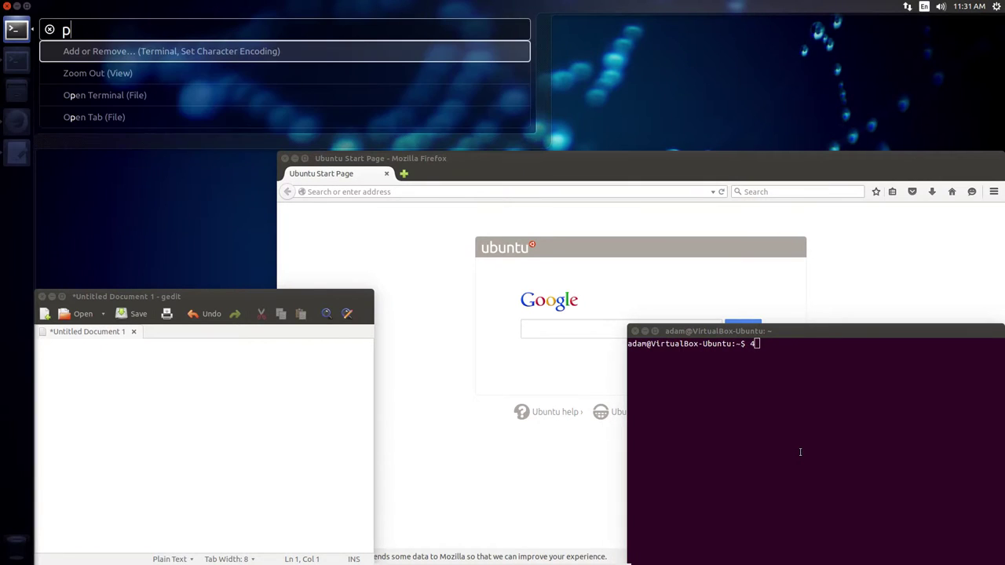
{"action": "type", "text": "ro"}
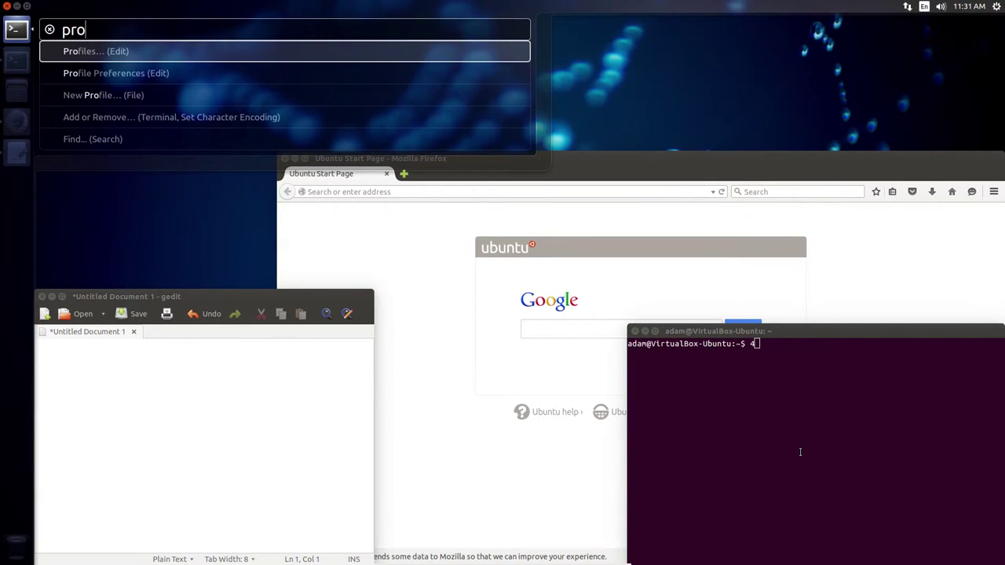
{"action": "key", "text": "Down"}
{"action": "key", "text": "Return"}
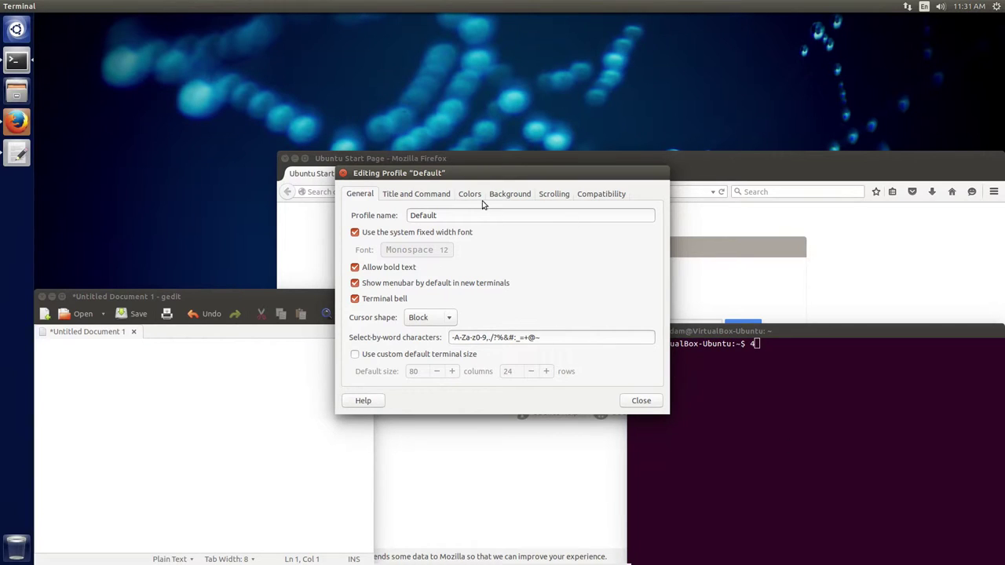
{"action": "left_click", "coordinate": [343, 173]}
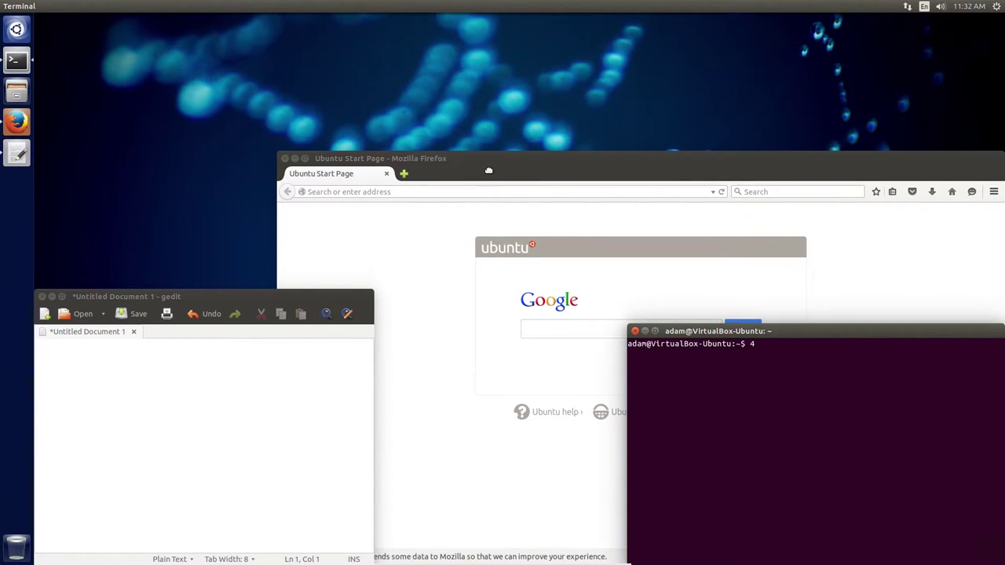
Step: Move the Firefox window and the Terminal window up and left so both sit fully on the desktop
{"action": "left_click_drag", "start_coordinate": [489, 169], "coordinate": [351, 70]}
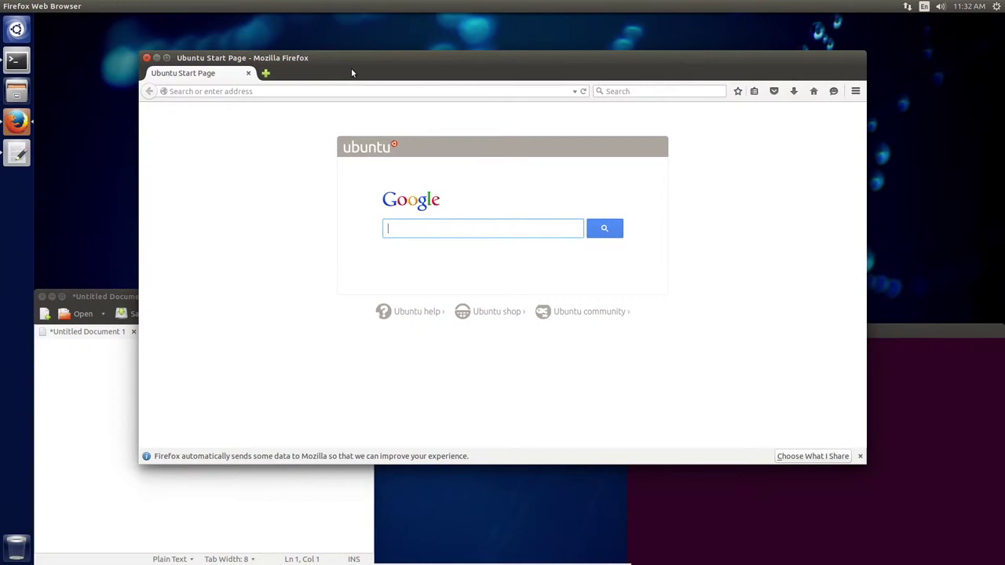
{"action": "left_click_drag", "start_coordinate": [922, 340], "coordinate": [752, 288]}
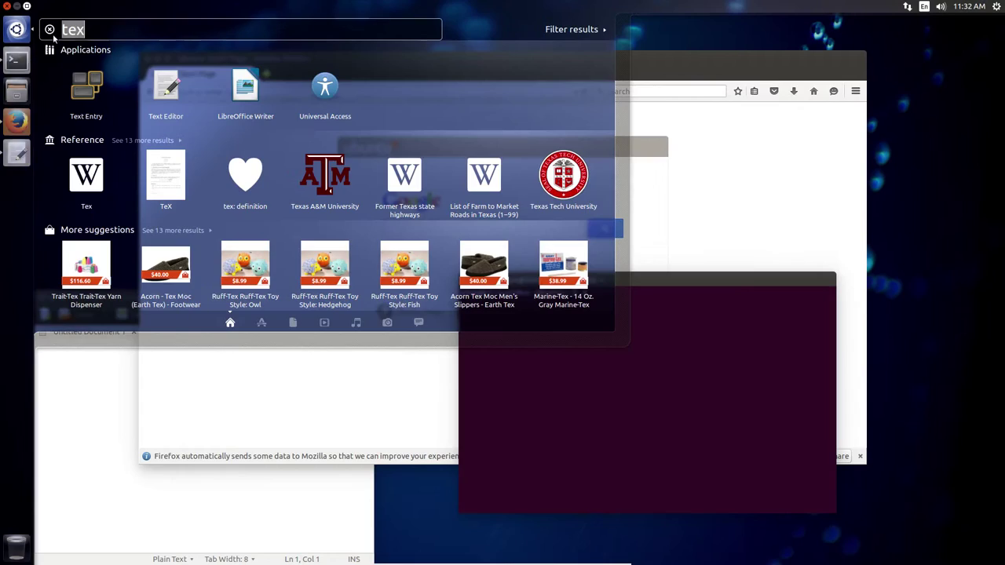
Step: Find System Settings by searching for "sett", open Appearance and set the launcher icon size to 32
{"action": "type", "text": "sett"}
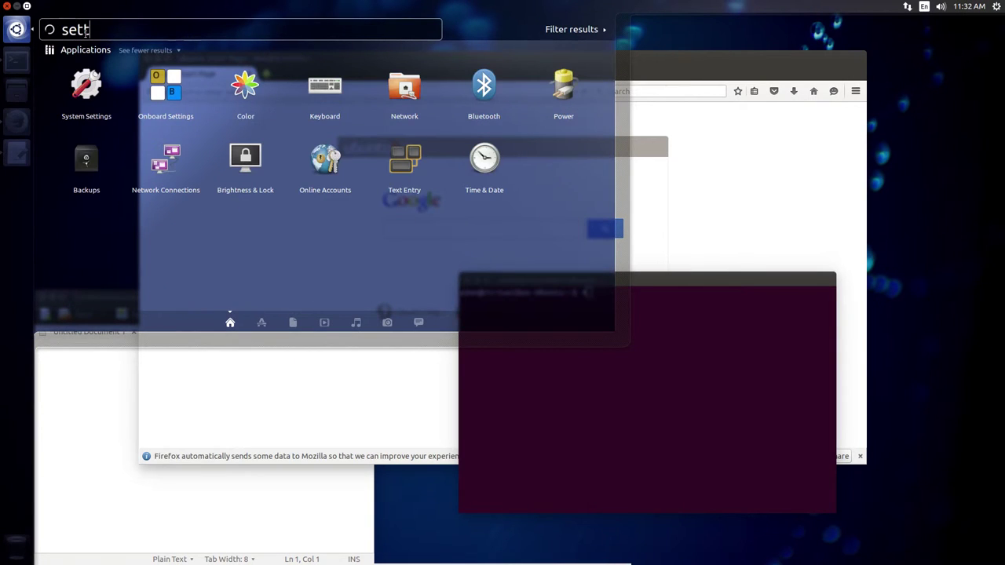
{"action": "left_click", "coordinate": [88, 87]}
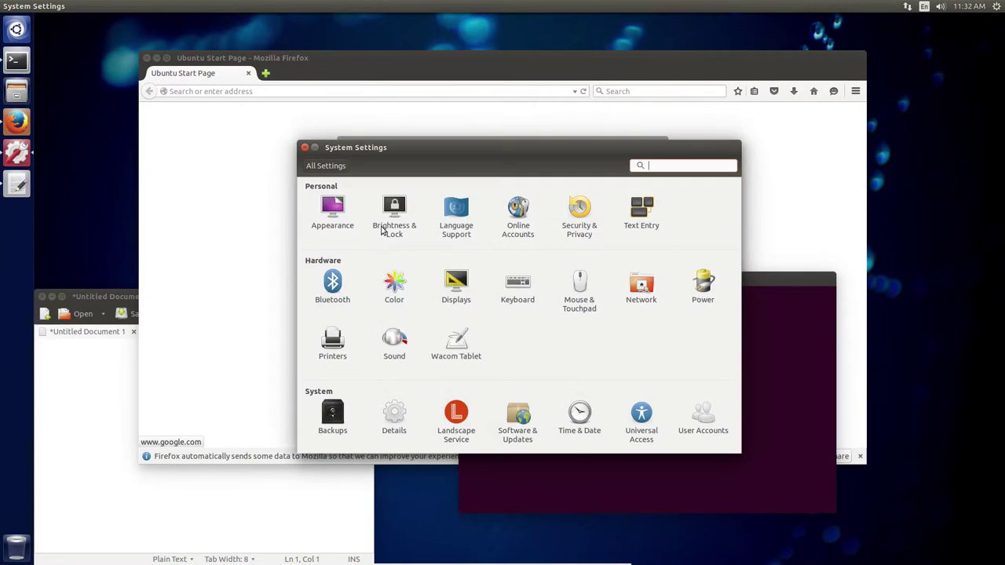
{"action": "left_click_drag", "start_coordinate": [485, 147], "coordinate": [408, 125]}
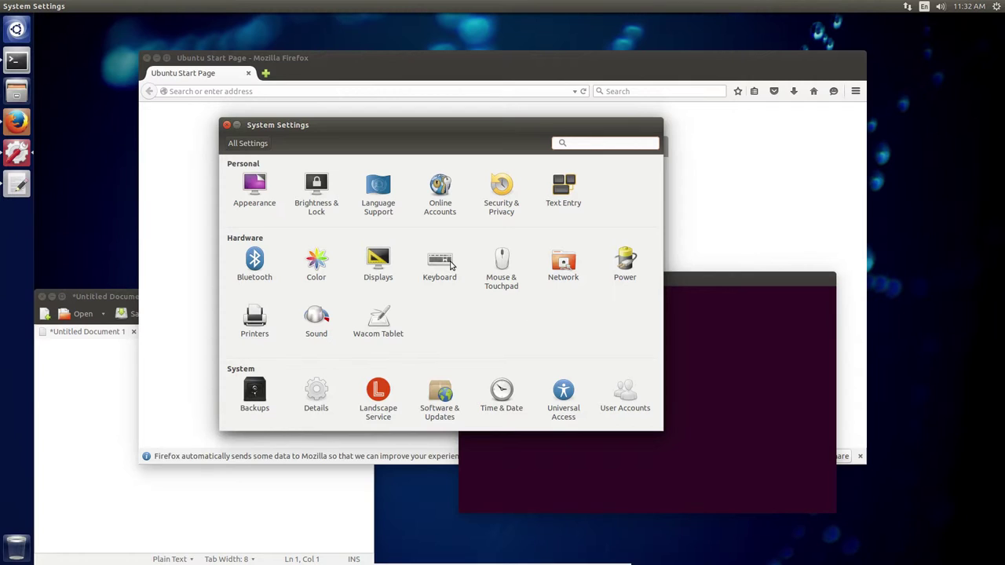
{"action": "left_click", "coordinate": [253, 182]}
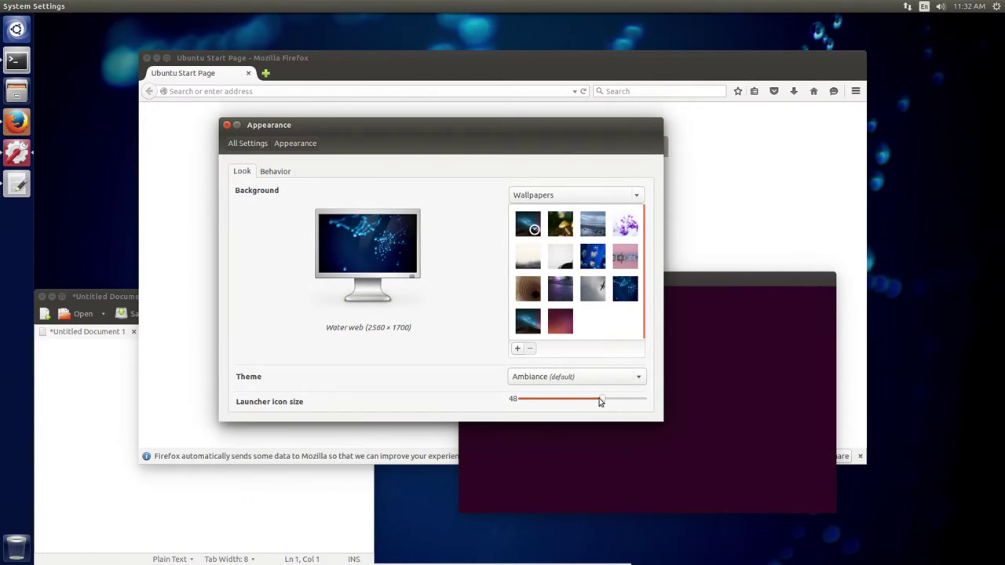
{"action": "left_click_drag", "start_coordinate": [601, 401], "coordinate": [562, 401]}
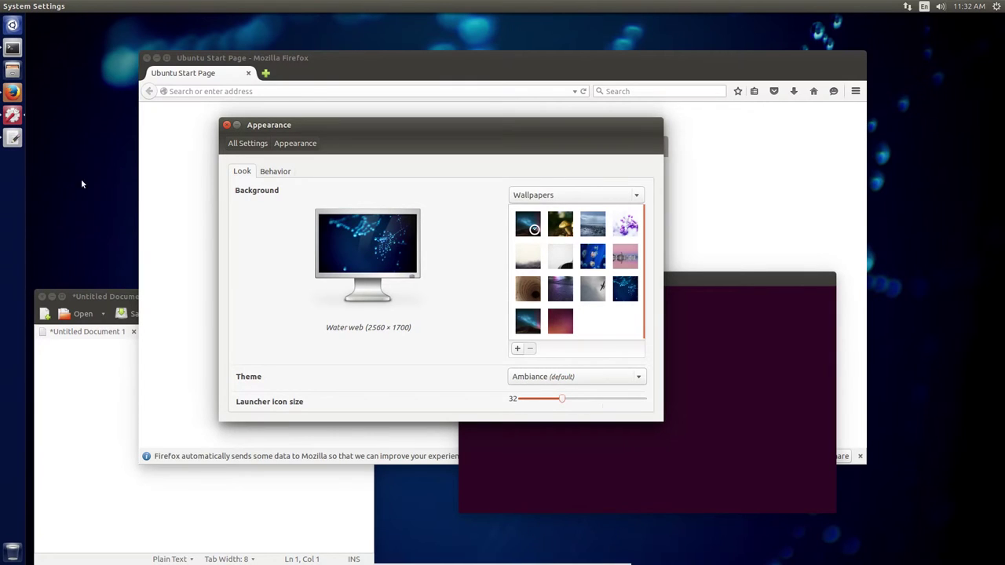
Step: Set window menus to show in the window's title bar and check them on the Terminal window
{"action": "left_click", "coordinate": [271, 174]}
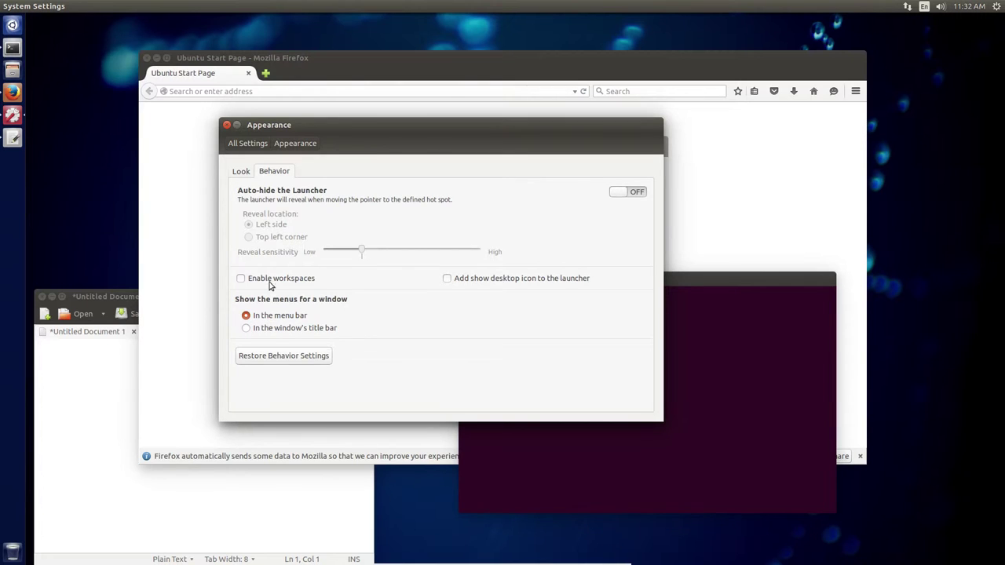
{"action": "left_click", "coordinate": [247, 328]}
{"action": "left_click", "coordinate": [705, 278]}
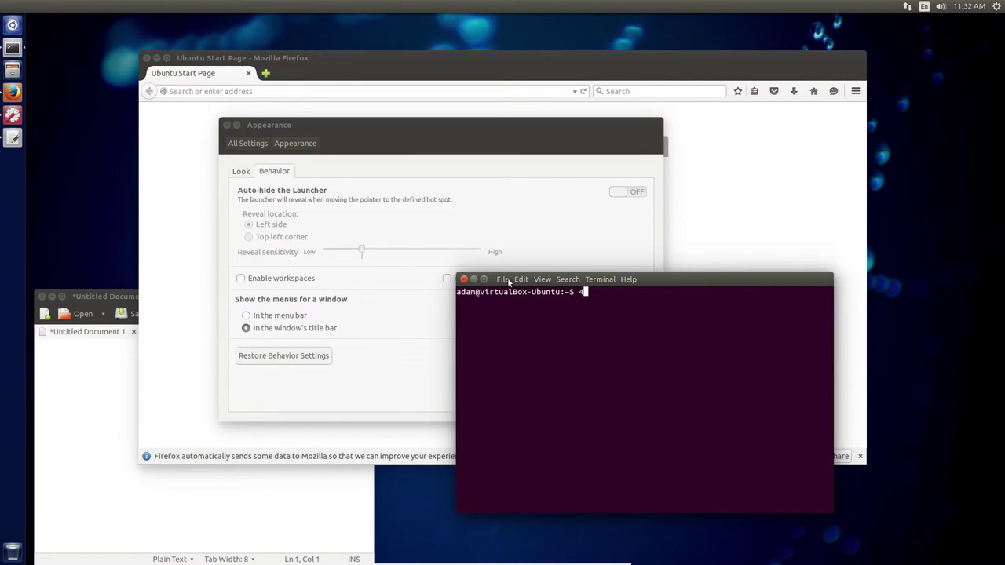
Step: Browse the menus in the Terminal window's title bar and move the window down and right, uncovering the Appearance settings
{"action": "left_click", "coordinate": [542, 280]}
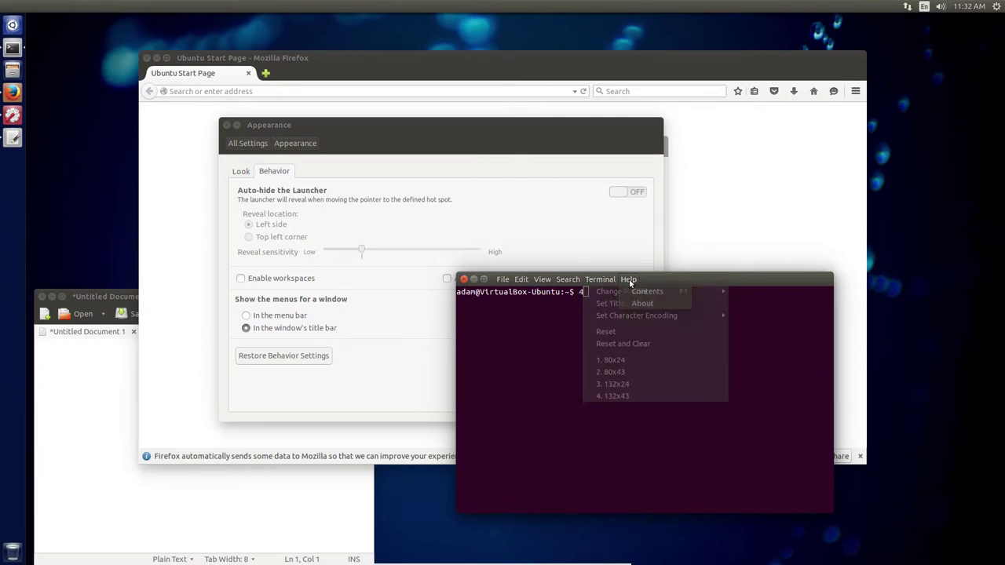
{"action": "mouse_move", "coordinate": [508, 280]}
{"action": "left_click", "coordinate": [600, 280]}
{"action": "left_click", "coordinate": [503, 281]}
{"action": "left_click", "coordinate": [702, 280]}
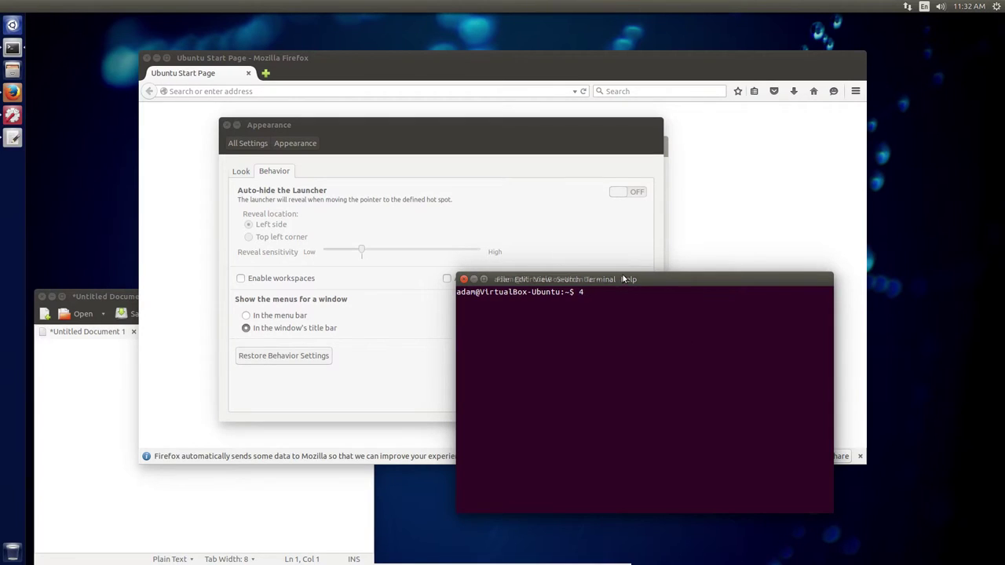
{"action": "left_click_drag", "start_coordinate": [684, 280], "coordinate": [816, 317]}
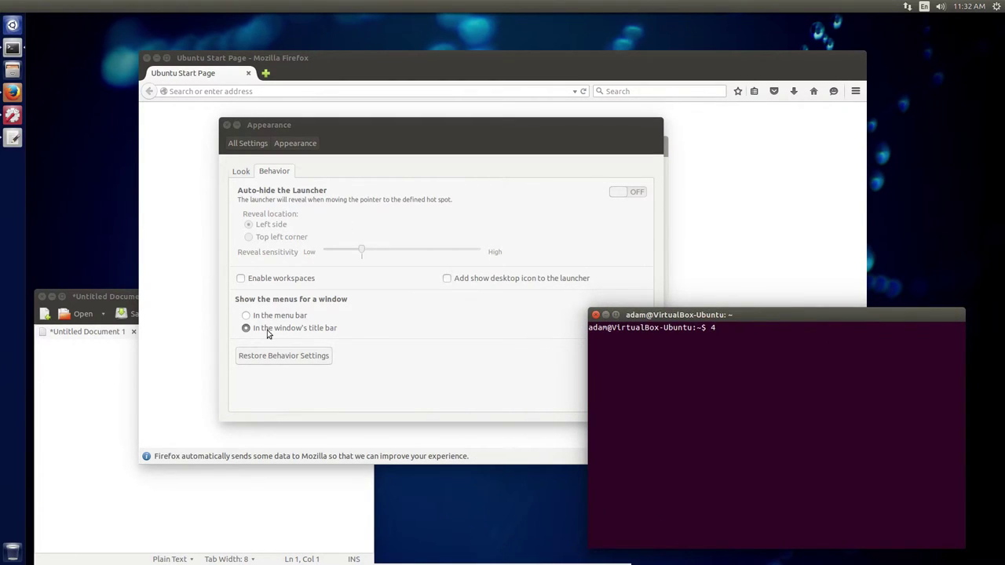
Step: Set window menus to show in the menu bar, enable workspaces, and close the Appearance window
{"action": "left_click", "coordinate": [246, 315]}
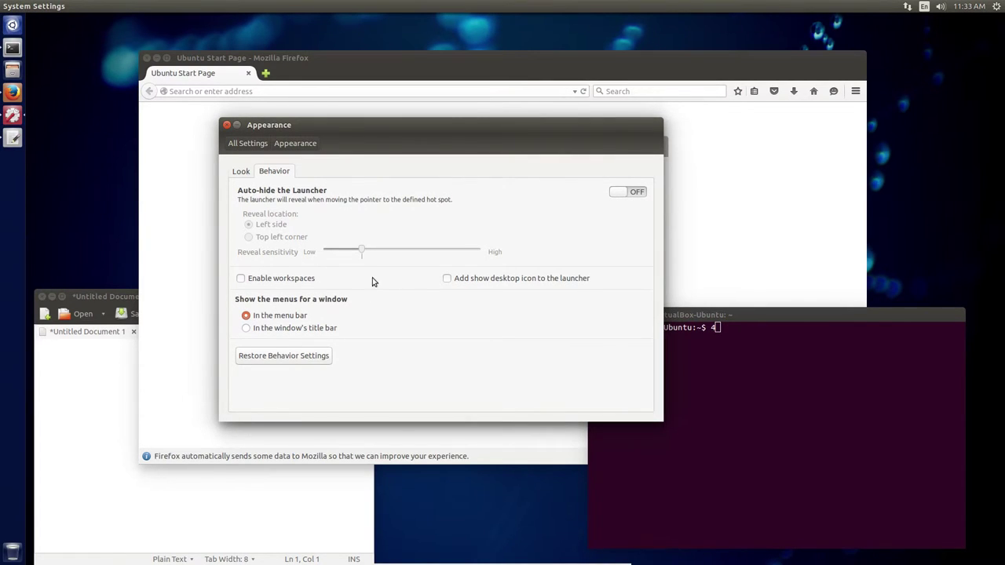
{"action": "left_click", "coordinate": [241, 280]}
{"action": "left_click", "coordinate": [13, 164]}
{"action": "left_click", "coordinate": [14, 165]}
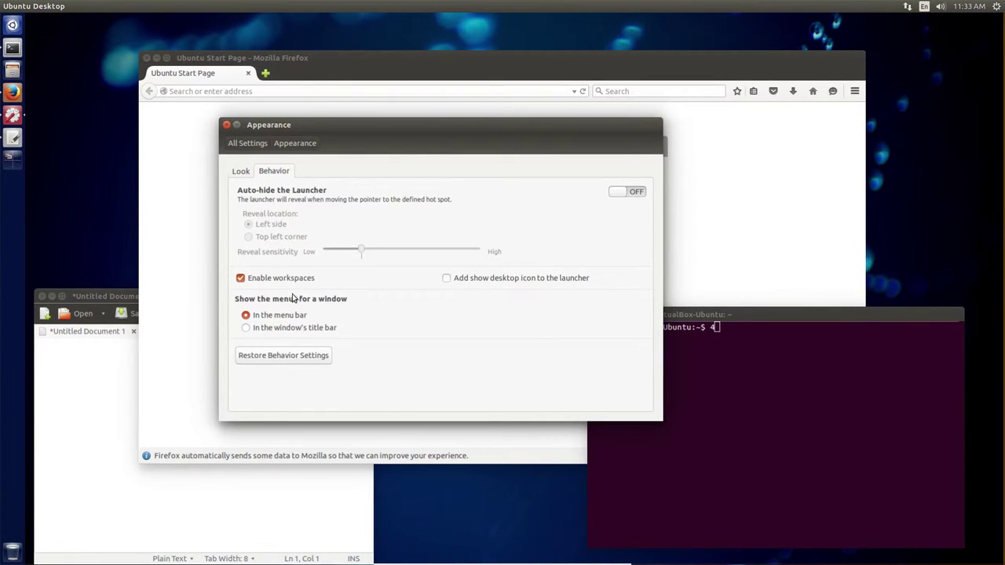
{"action": "left_click", "coordinate": [239, 153]}
{"action": "left_click", "coordinate": [227, 126]}
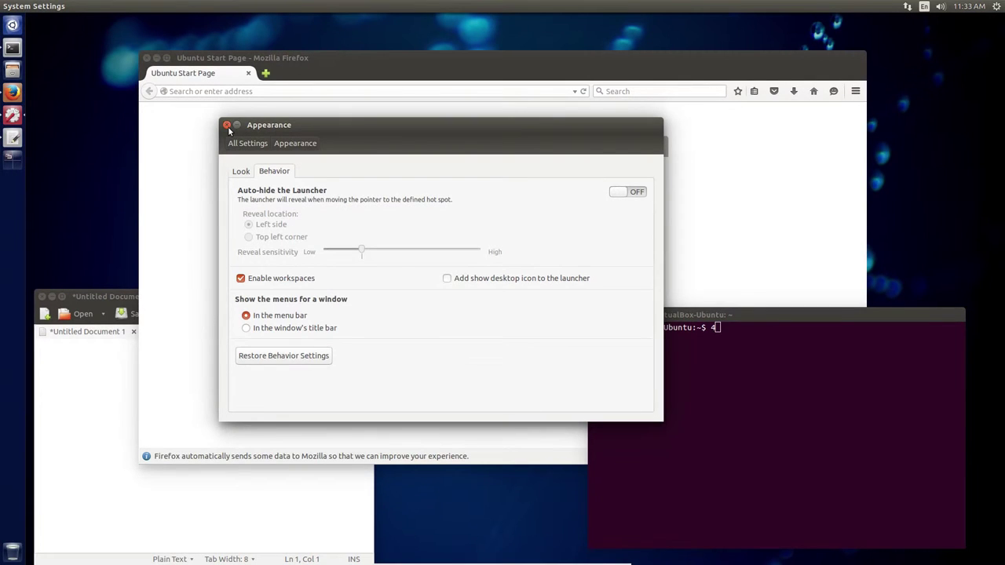
Step: Move the Terminal window into the upper-right workspace and switch to that workspace
{"action": "key", "text": "super+s"}
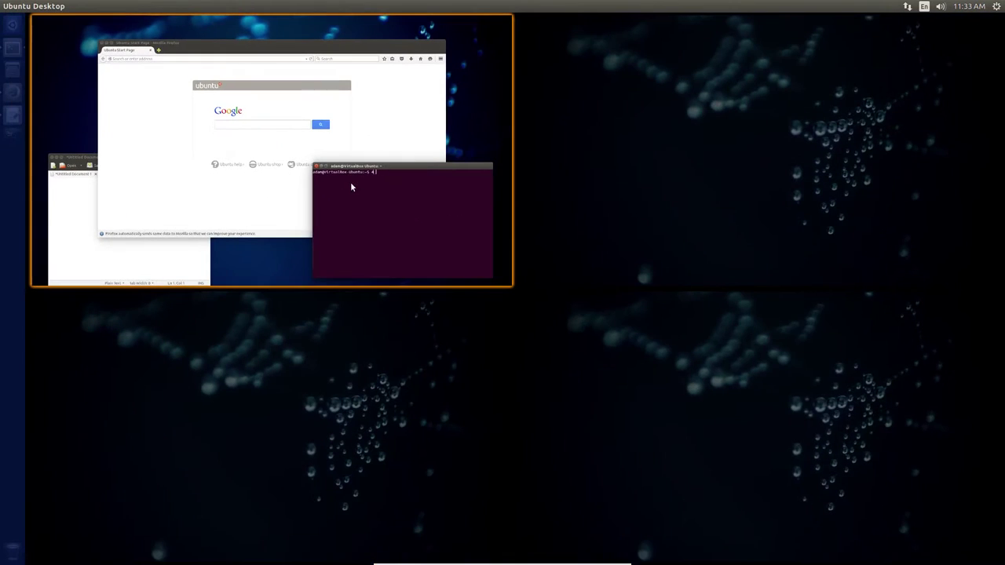
{"action": "left_click_drag", "start_coordinate": [385, 202], "coordinate": [669, 166]}
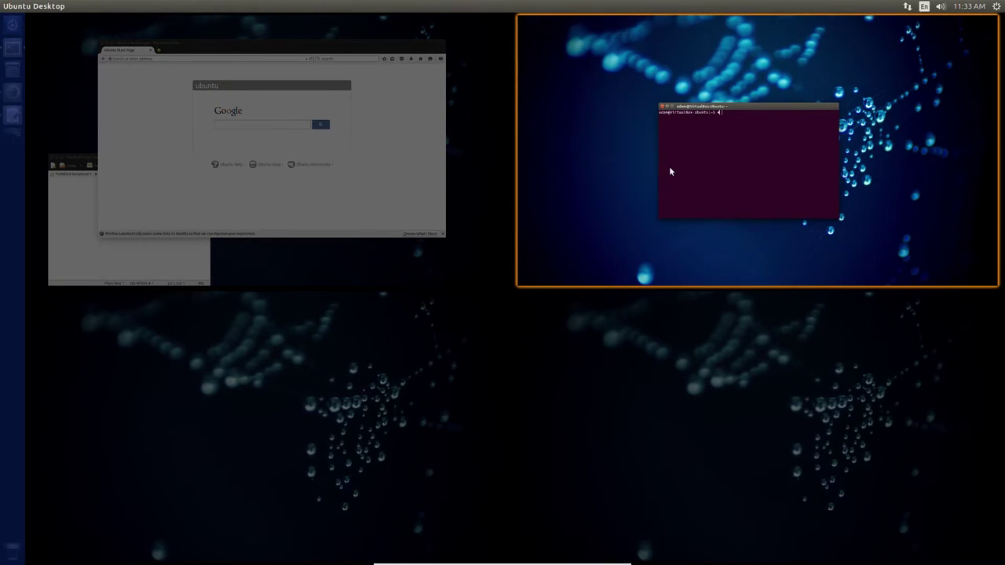
{"action": "left_click", "coordinate": [701, 231]}
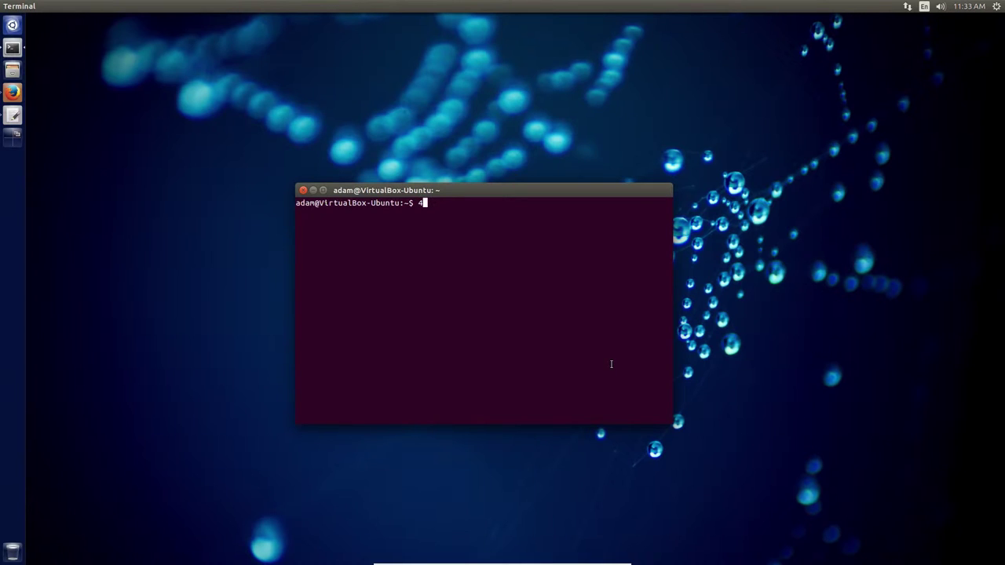
Step: Check the keyboard shortcuts overlay, and move the Terminal window into the lower-left workspace and open it
{"action": "key", "text": "super"}
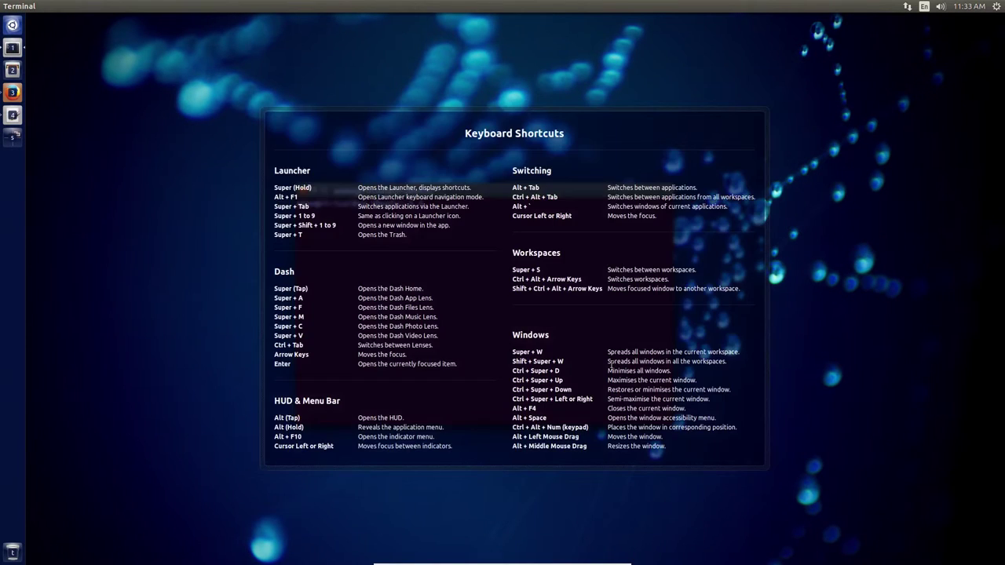
{"action": "key", "text": "super"}
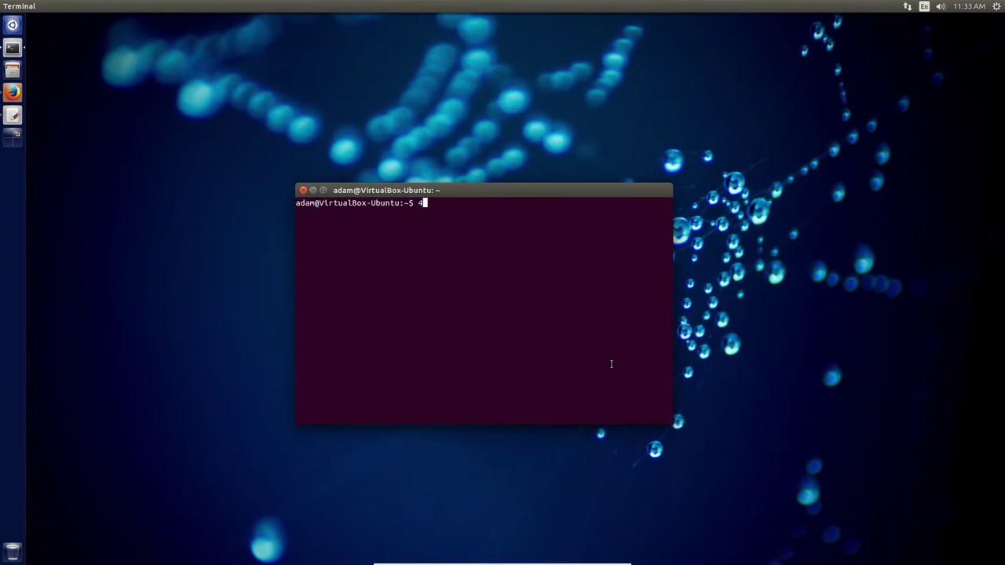
{"action": "key", "text": "super+s"}
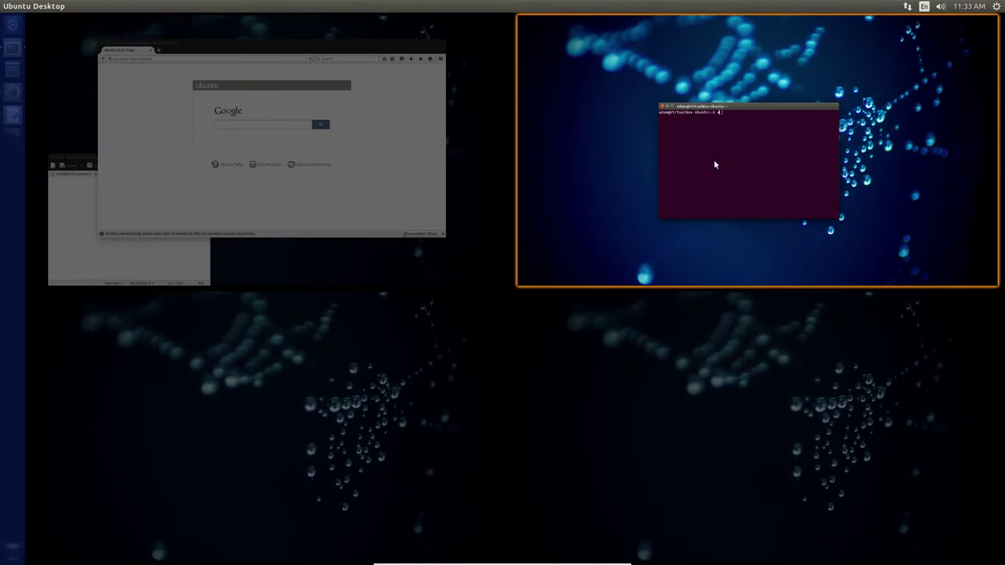
{"action": "left_click_drag", "start_coordinate": [715, 165], "coordinate": [309, 427]}
{"action": "left_click", "coordinate": [272, 391]}
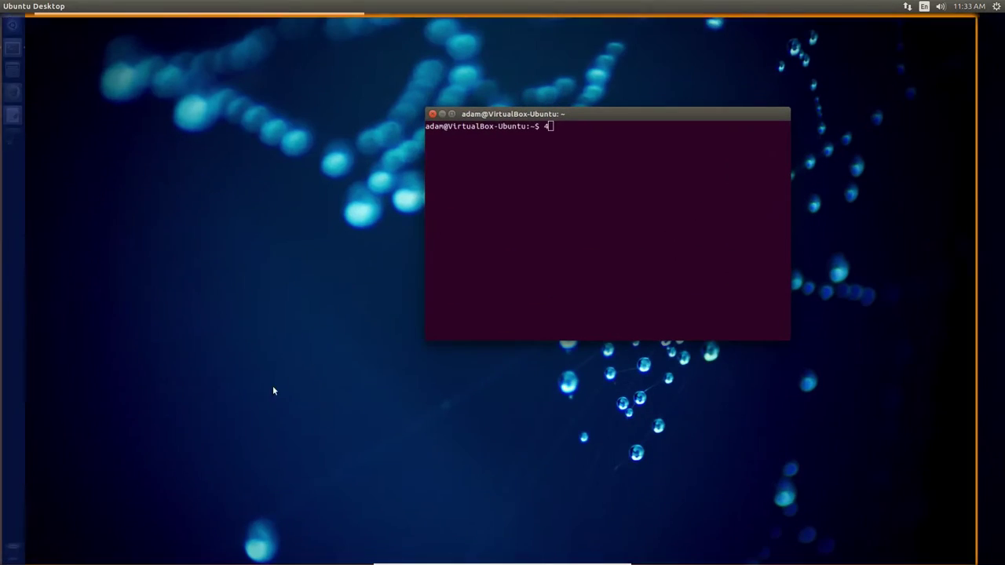
{"action": "left_click", "coordinate": [13, 141]}
{"action": "left_click", "coordinate": [227, 187]}
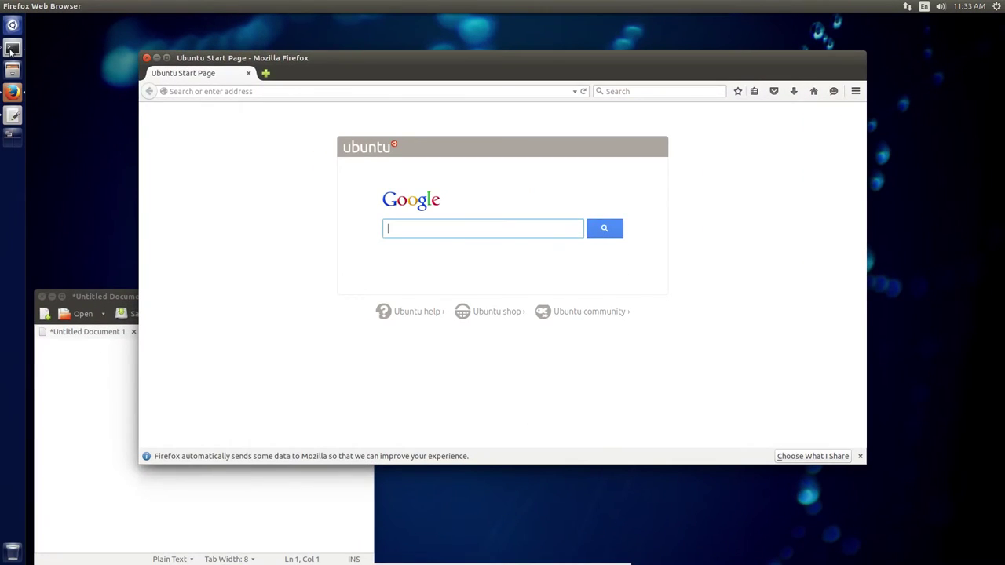
{"action": "left_click", "coordinate": [11, 49]}
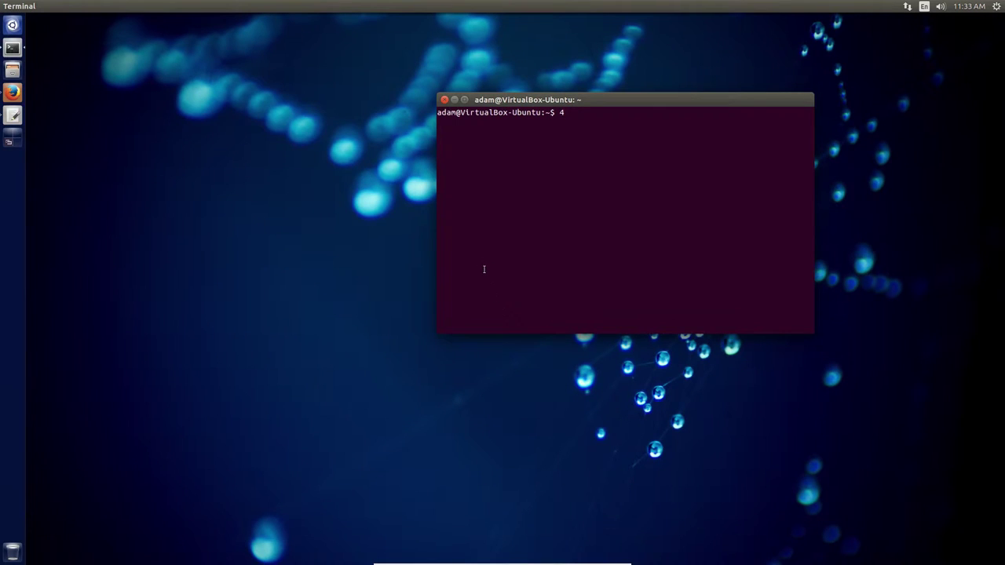
Step: Reposition the Terminal window nearer the middle of the lower-left workspace from the workspace overview and return to it
{"action": "key", "text": "super+s"}
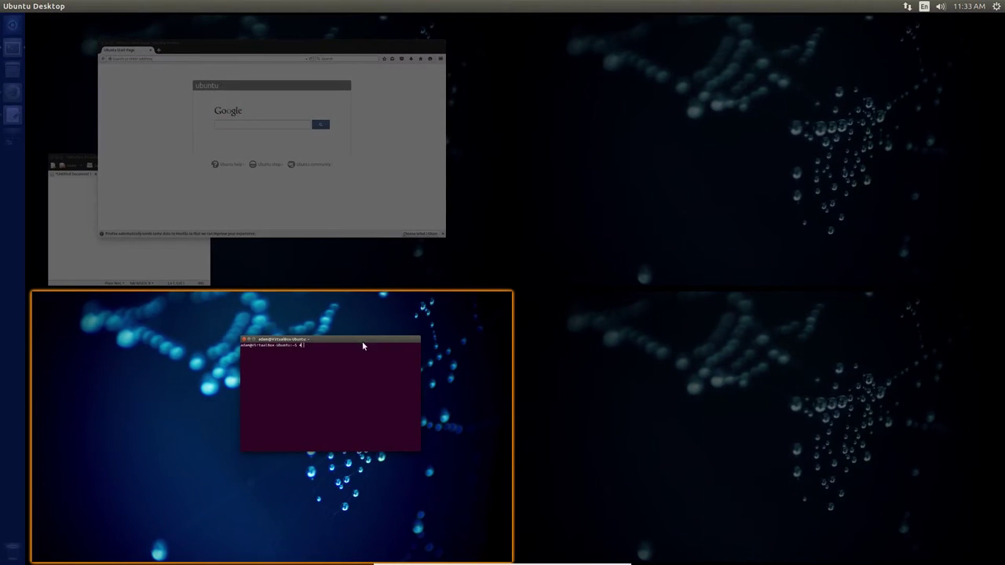
{"action": "left_click_drag", "start_coordinate": [344, 400], "coordinate": [281, 403]}
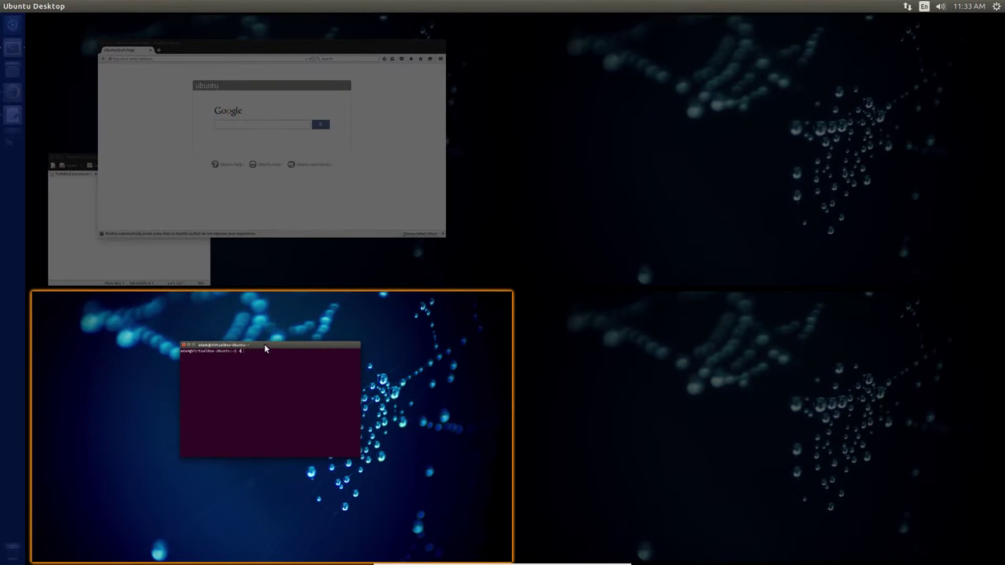
{"action": "left_click_drag", "start_coordinate": [258, 348], "coordinate": [246, 381]}
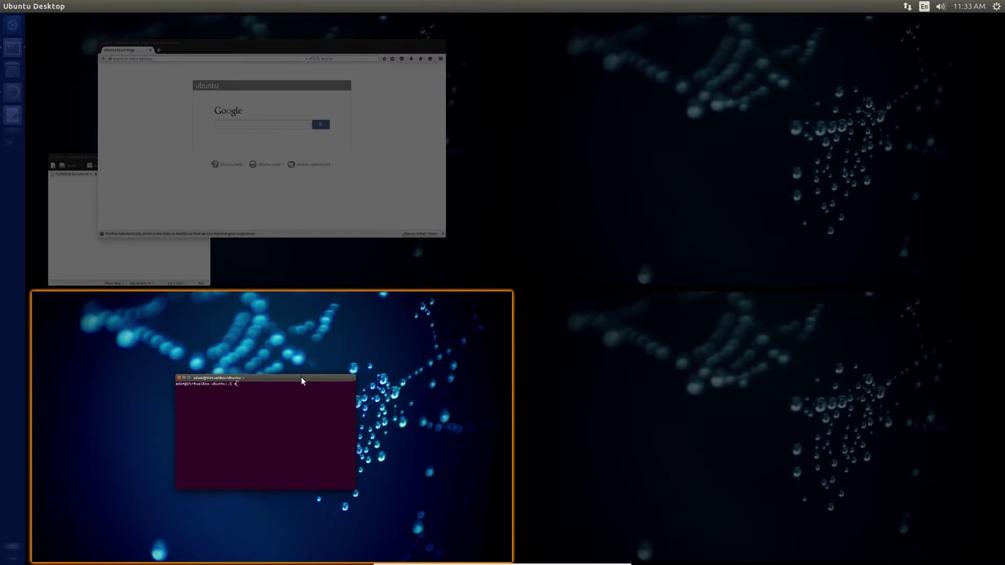
{"action": "mouse_move", "coordinate": [304, 380]}
{"action": "left_mouse_down"}
{"action": "mouse_move", "coordinate": [561, 103]}
{"action": "mouse_move", "coordinate": [274, 196]}
{"action": "mouse_move", "coordinate": [471, 377]}
{"action": "mouse_move", "coordinate": [295, 146]}
{"action": "mouse_move", "coordinate": [633, 375]}
{"action": "mouse_move", "coordinate": [294, 375]}
{"action": "left_mouse_up"}
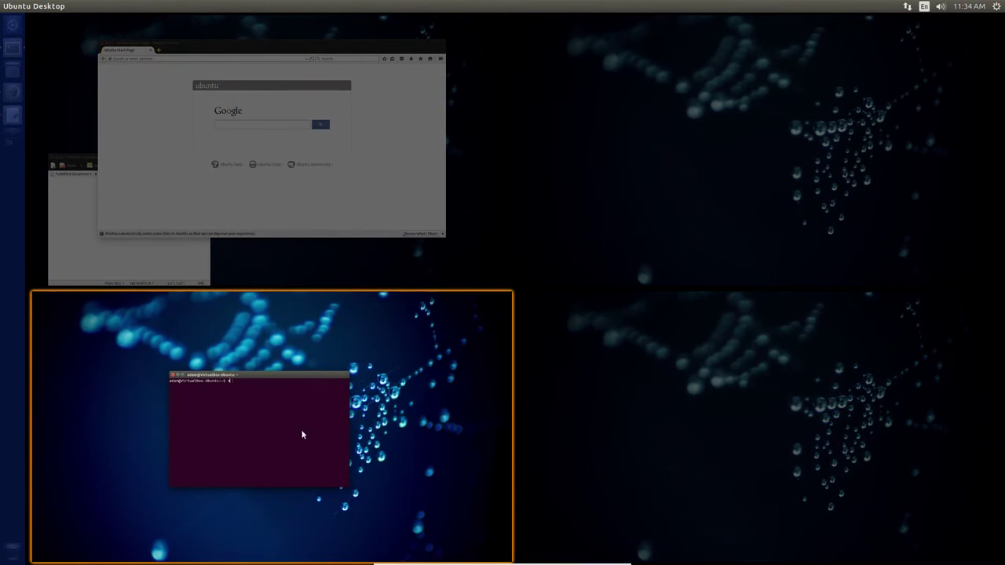
{"action": "left_click", "coordinate": [307, 451]}
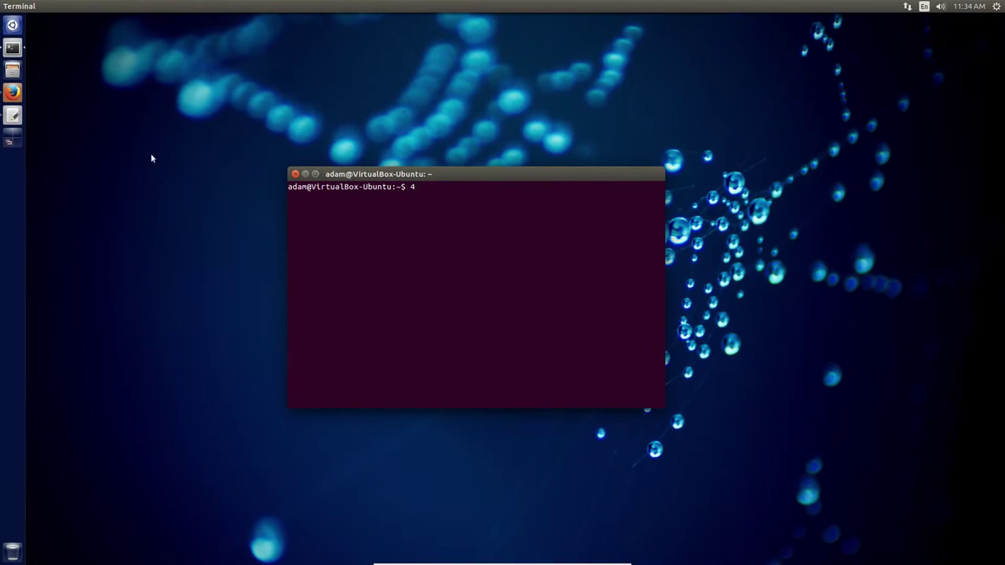
Step: Move the Terminal window out of the lower-left workspace and back into it, and open the upper-left workspace
{"action": "key", "text": "super+s"}
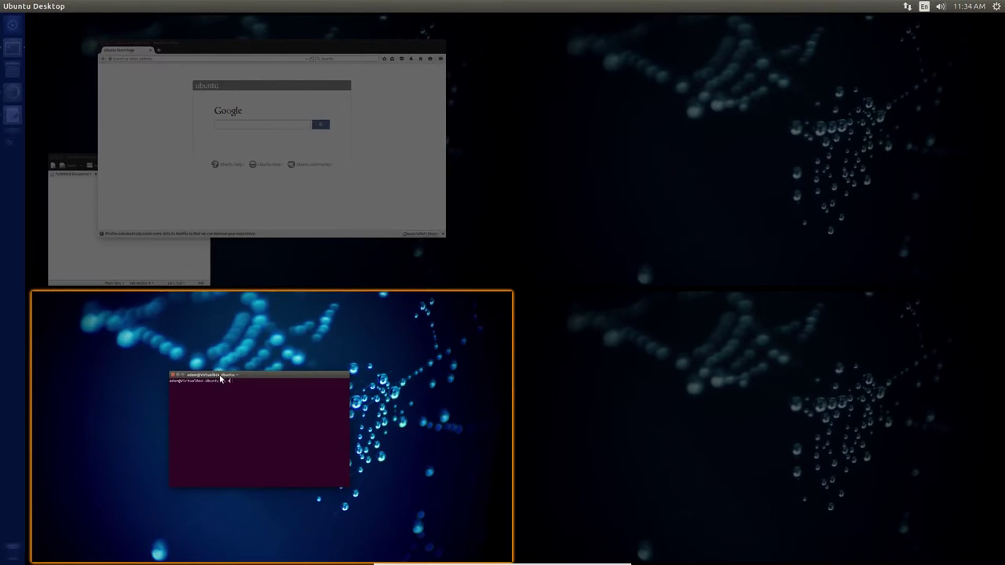
{"action": "left_click_drag", "start_coordinate": [223, 375], "coordinate": [527, 168]}
{"action": "left_click_drag", "start_coordinate": [377, 161], "coordinate": [197, 361]}
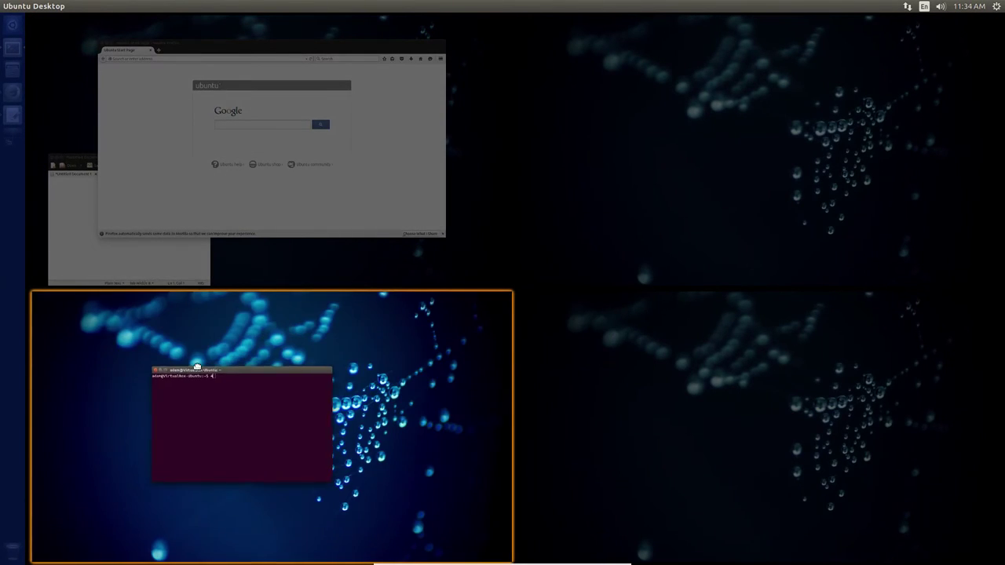
{"action": "left_click", "coordinate": [229, 71]}
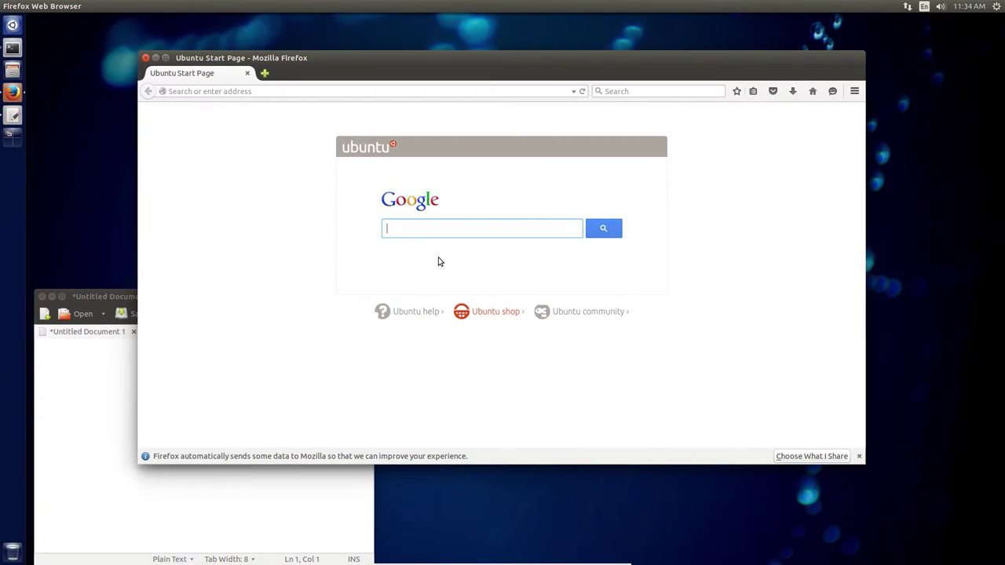
Step: Move the Firefox window into Terminal's lower-left workspace and, inside that workspace, position it fully on the desktop
{"action": "key", "text": "super+s"}
{"action": "left_click_drag", "start_coordinate": [252, 45], "coordinate": [323, 269]}
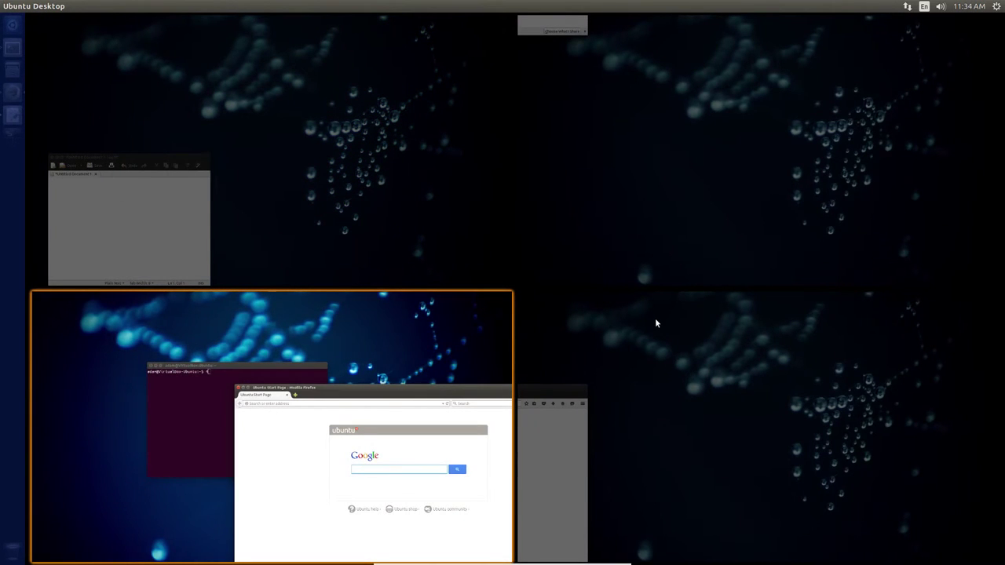
{"action": "left_click_drag", "start_coordinate": [400, 450], "coordinate": [438, 327]}
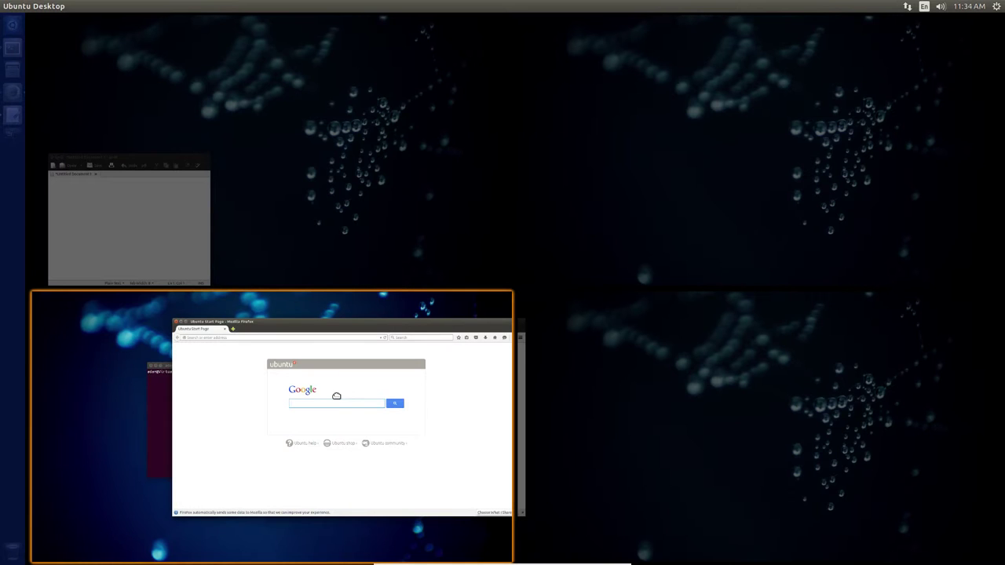
{"action": "left_click", "coordinate": [336, 396]}
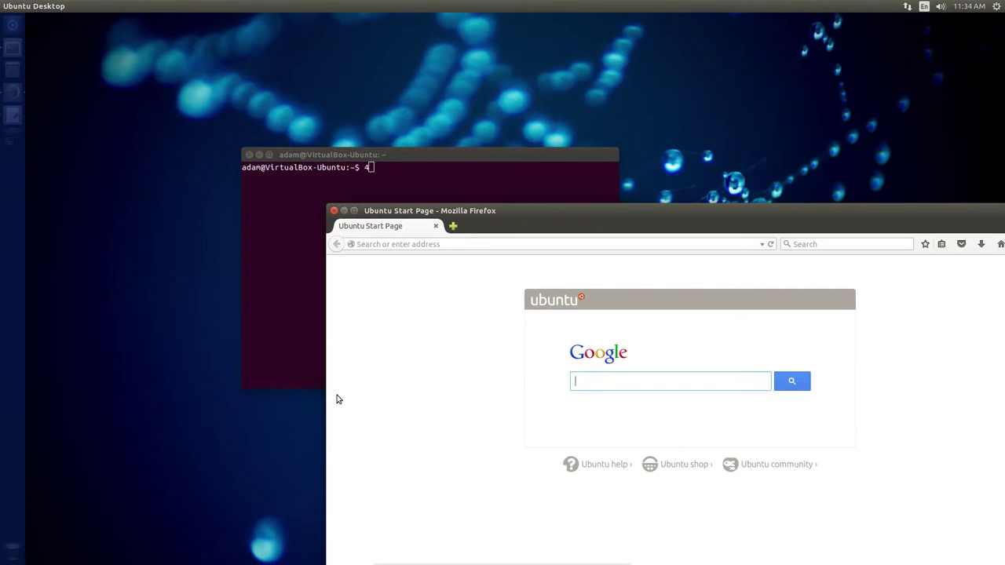
{"action": "left_click_drag", "start_coordinate": [551, 211], "coordinate": [315, 29]}
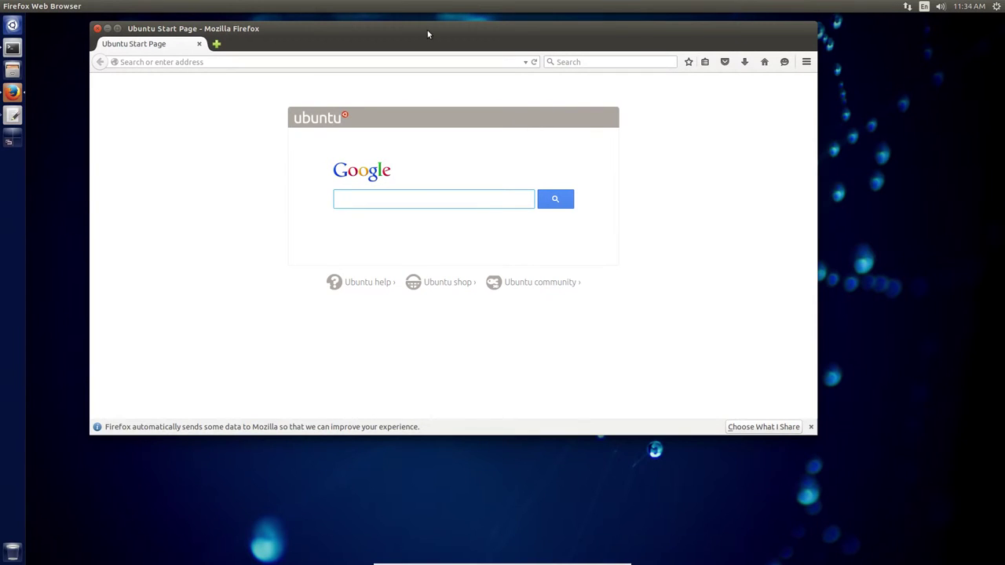
{"action": "left_click_drag", "start_coordinate": [428, 33], "coordinate": [468, 82]}
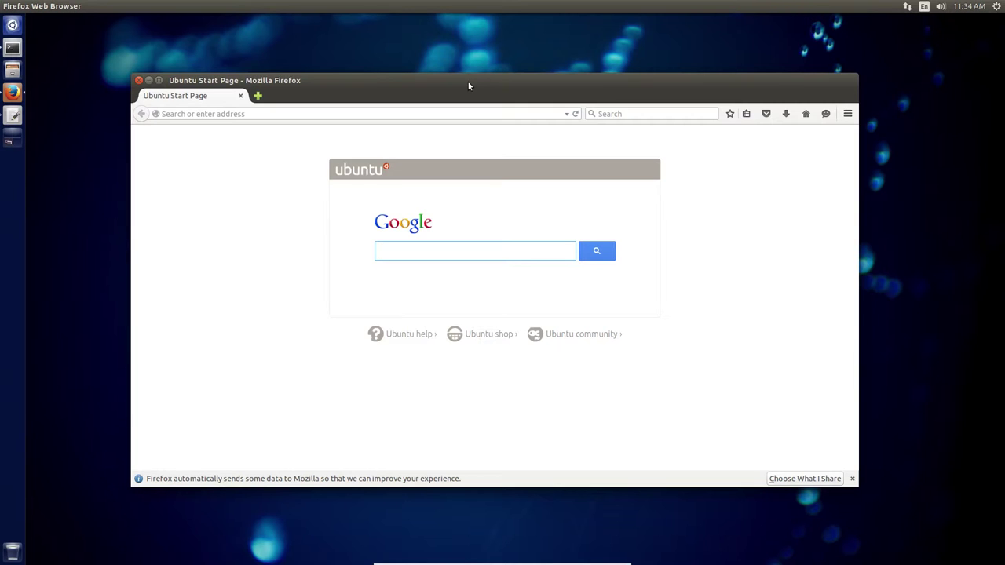
Step: Bring the Terminal window in front of Firefox in the current workspace
{"action": "key", "text": "super"}
{"action": "key", "text": "super"}
{"action": "left_click", "coordinate": [12, 49]}
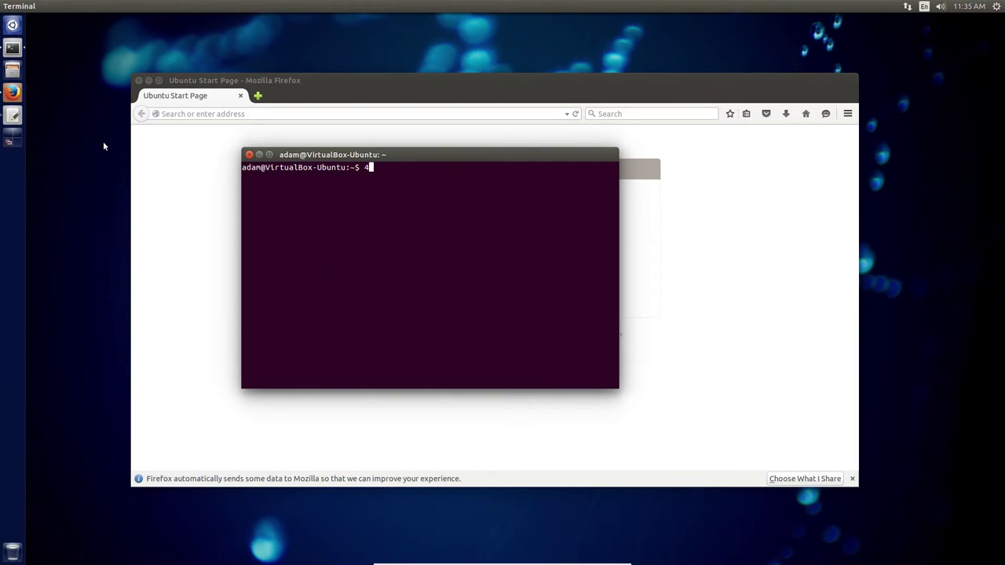
Step: Find System Settings by searching for "set", view the Keyboard typing settings and close the settings window
{"action": "key", "text": "super"}
{"action": "type", "text": "set"}
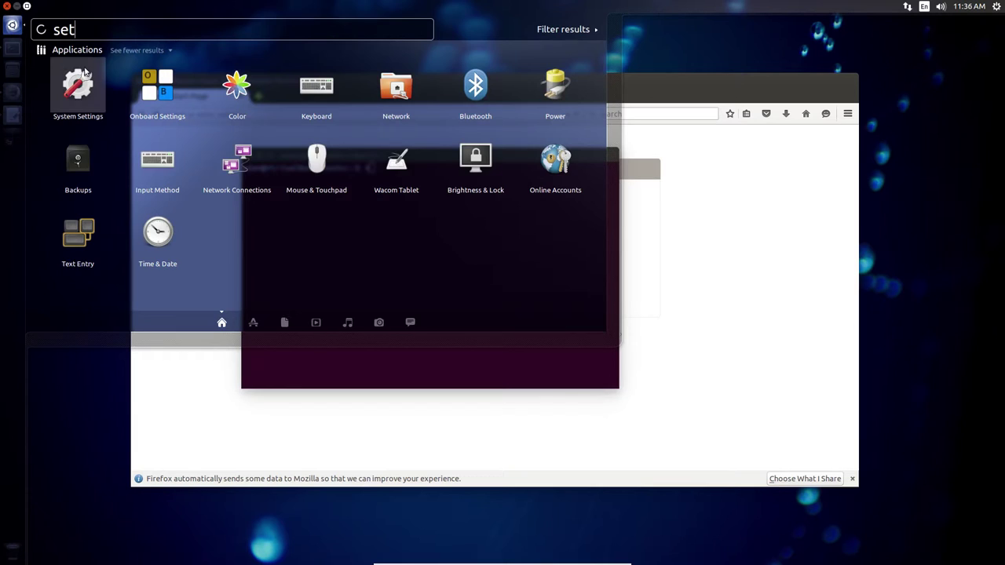
{"action": "left_click", "coordinate": [79, 86]}
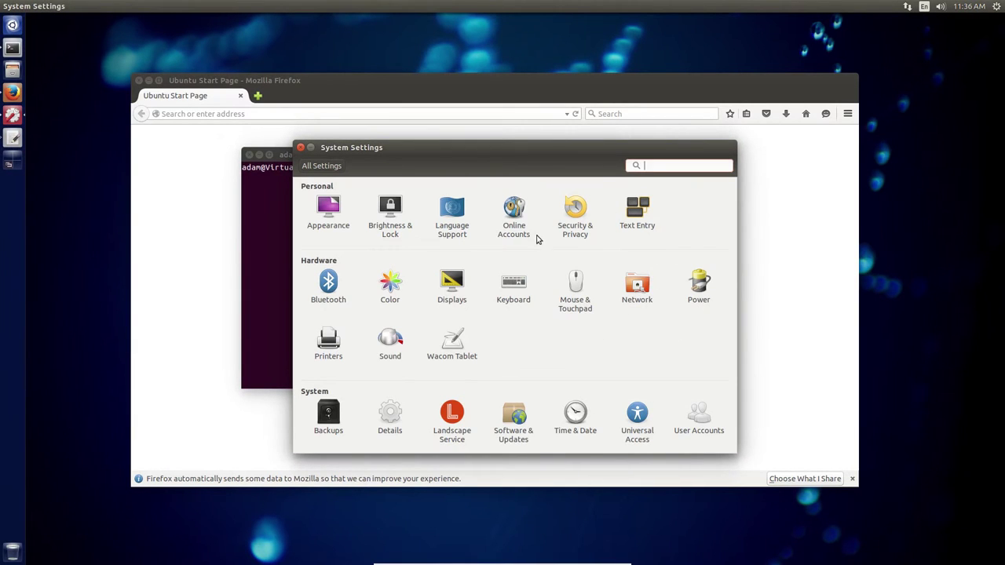
{"action": "left_click", "coordinate": [514, 292]}
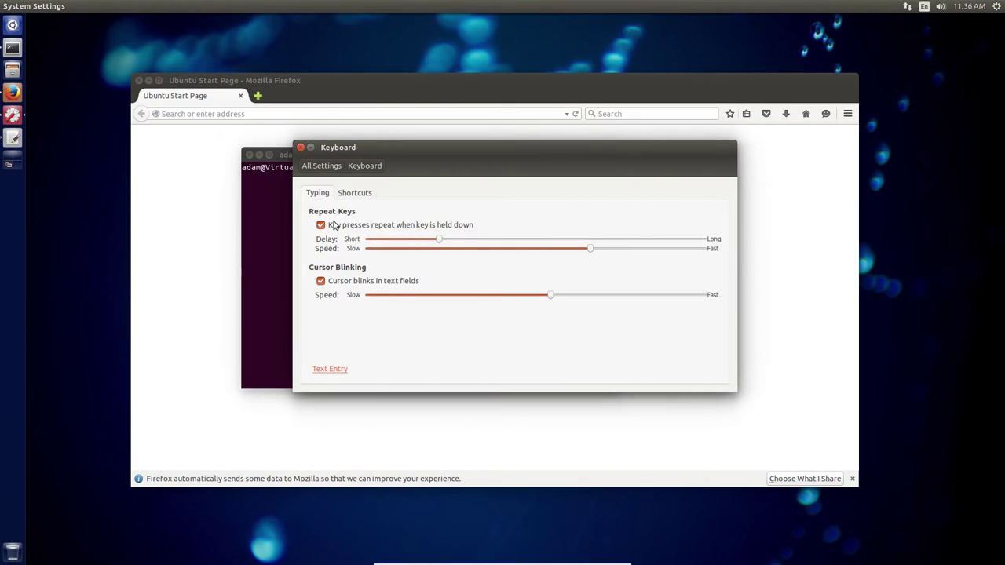
{"action": "left_click", "coordinate": [311, 166]}
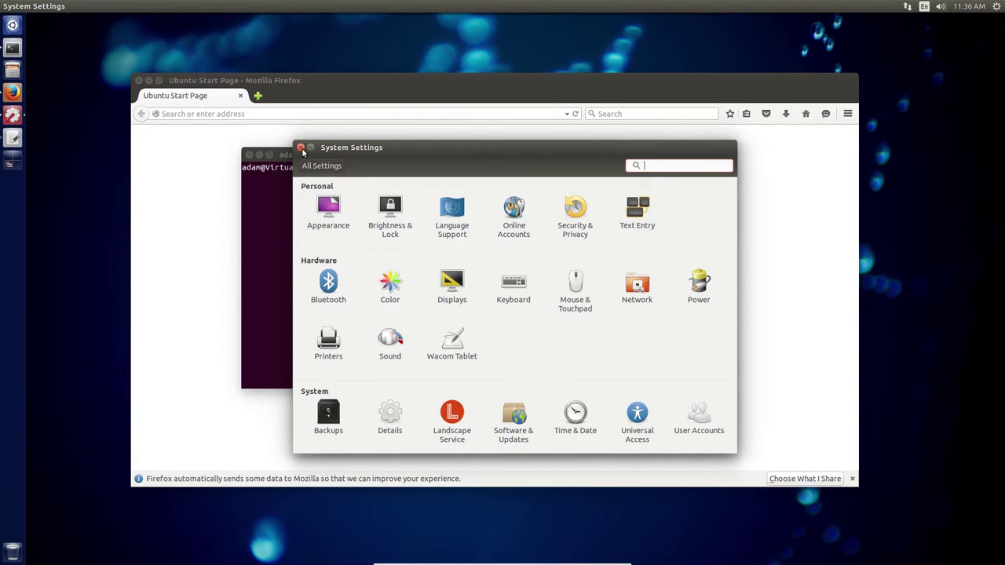
{"action": "left_click", "coordinate": [300, 149]}
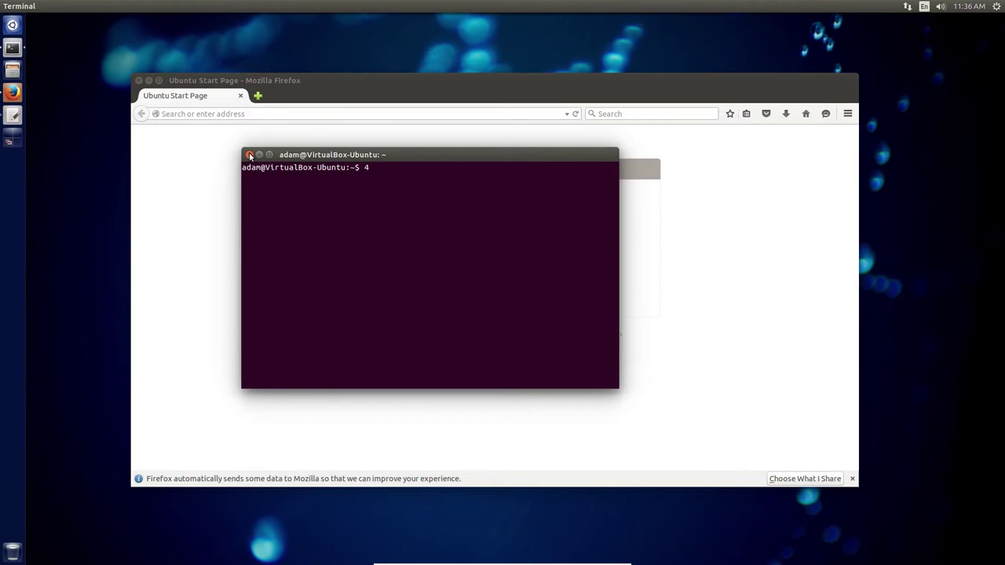
Step: Close the Terminal window and open Ubuntu Software Center by searching for "soft"
{"action": "left_click", "coordinate": [250, 154]}
{"action": "left_click", "coordinate": [13, 25]}
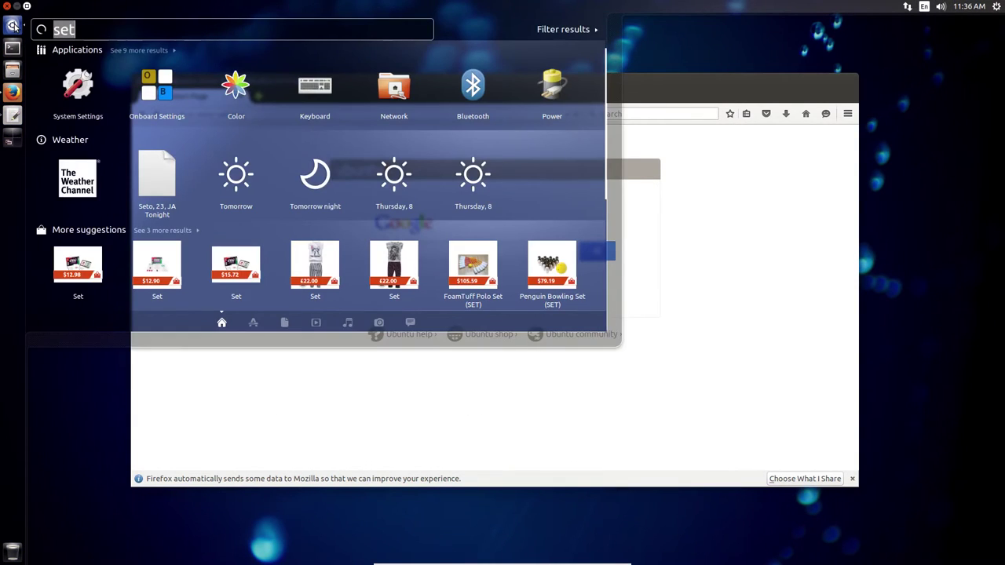
{"action": "type", "text": "soft"}
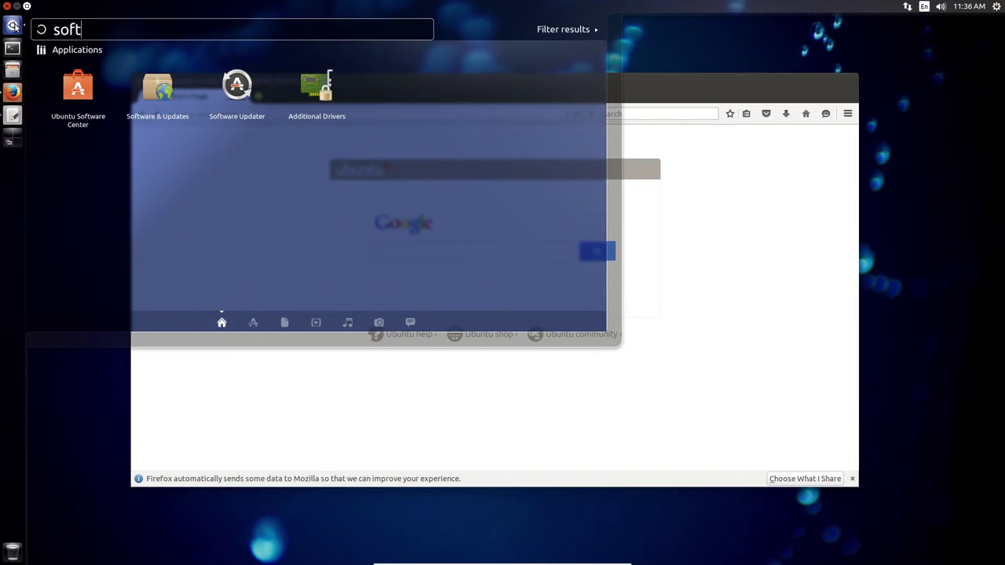
{"action": "key", "text": "Escape"}
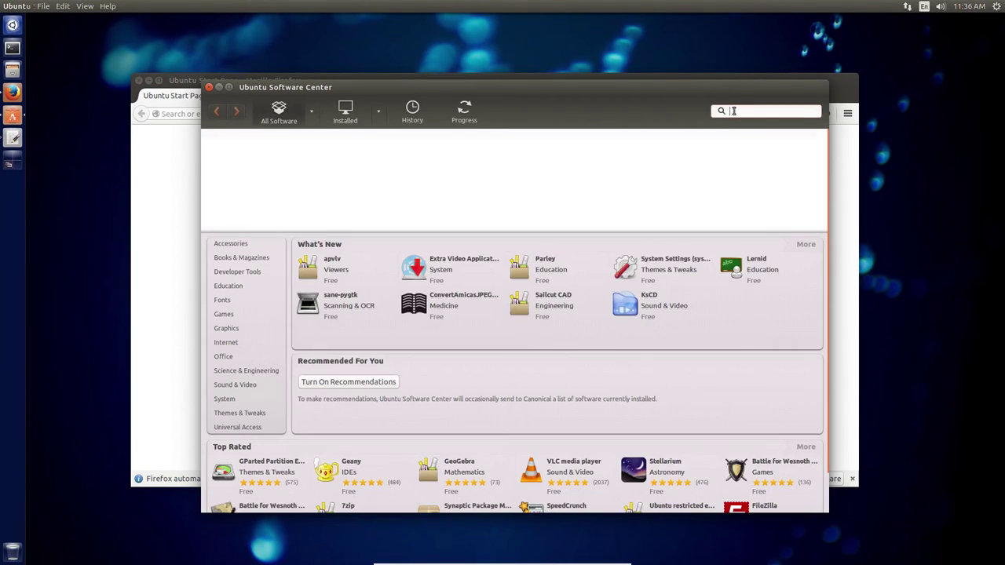
Step: Search for "unity twe", install Unity Tweak Tool by entering the account password for authentication, and leave Ubuntu Software Center
{"action": "type", "text": "u"}
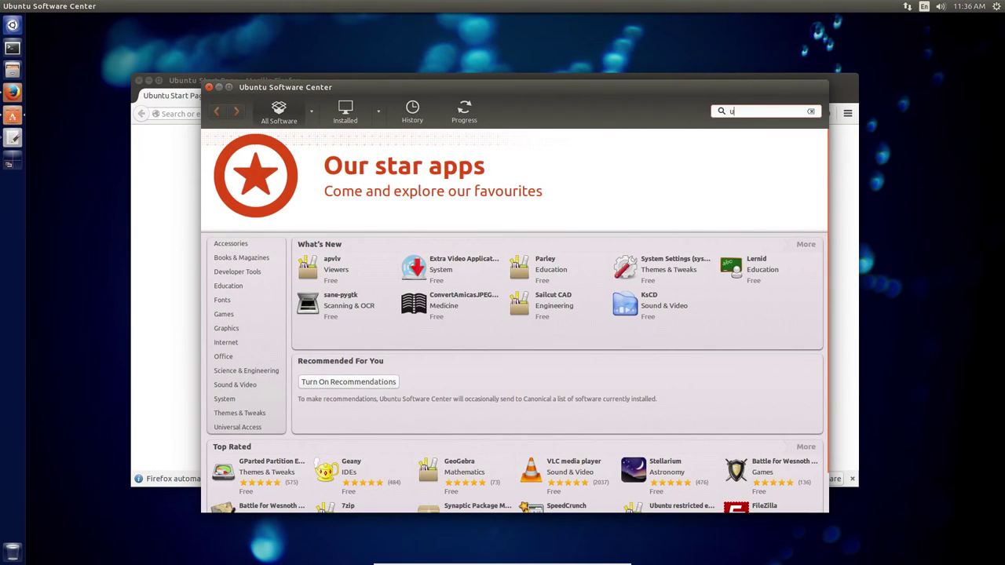
{"action": "type", "text": "nity"}
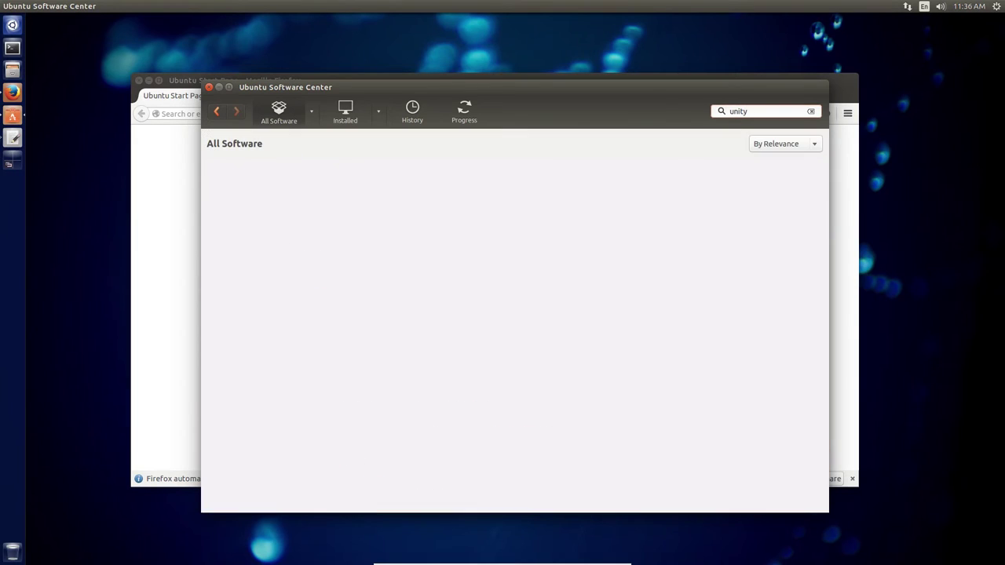
{"action": "type", "text": " twe"}
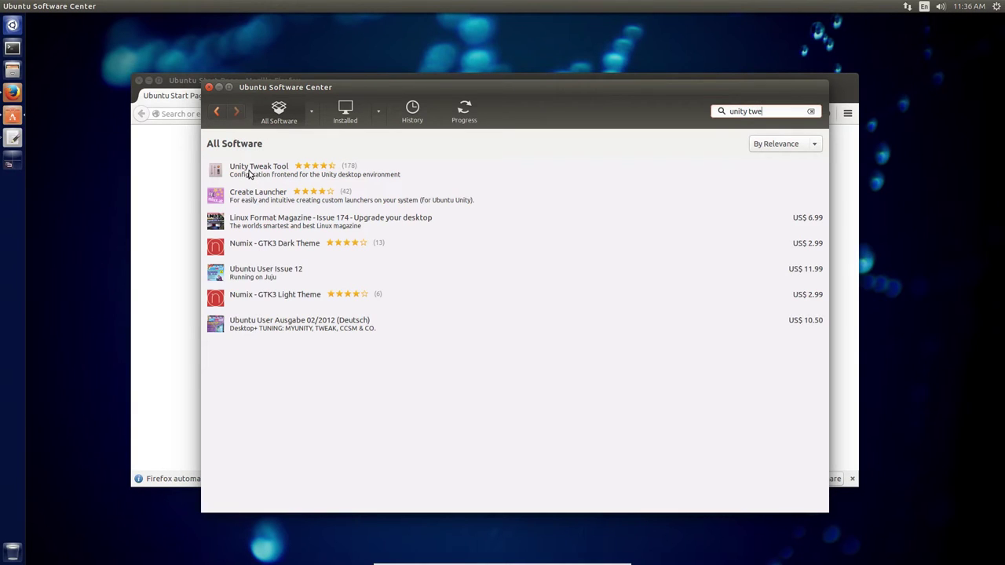
{"action": "left_click", "coordinate": [250, 174]}
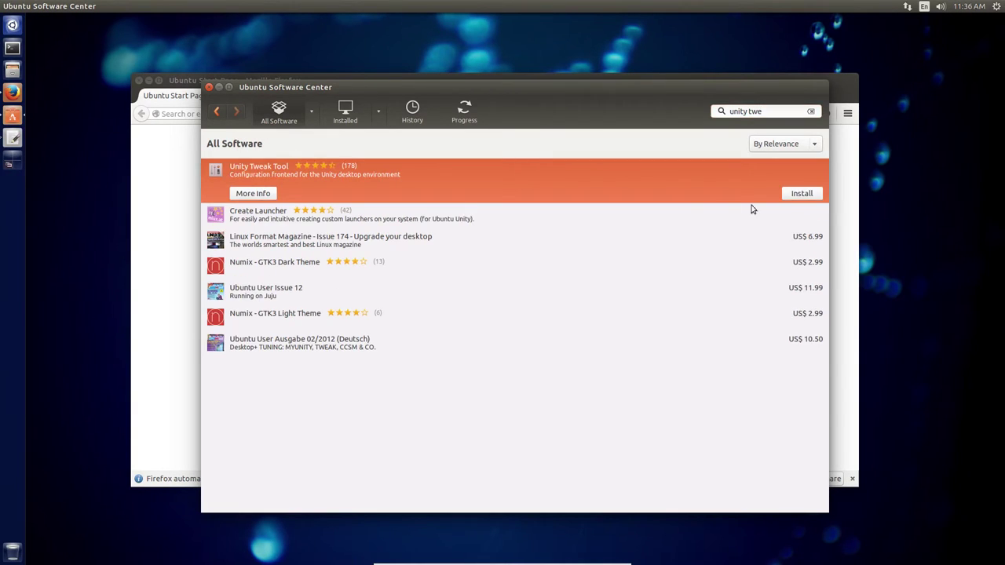
{"action": "left_click", "coordinate": [798, 195]}
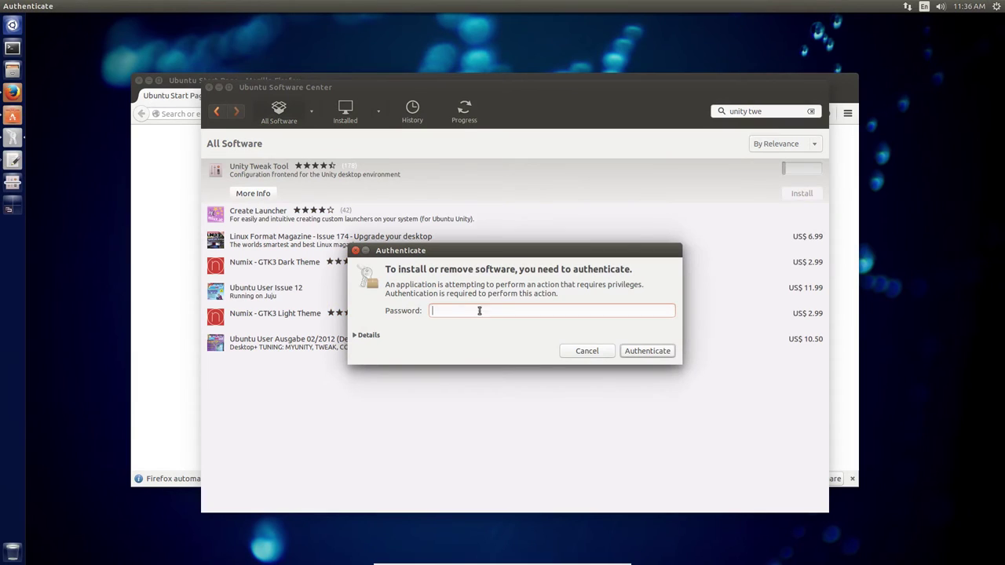
{"action": "type", "text": "•••••••••"}
{"action": "key", "text": "Return"}
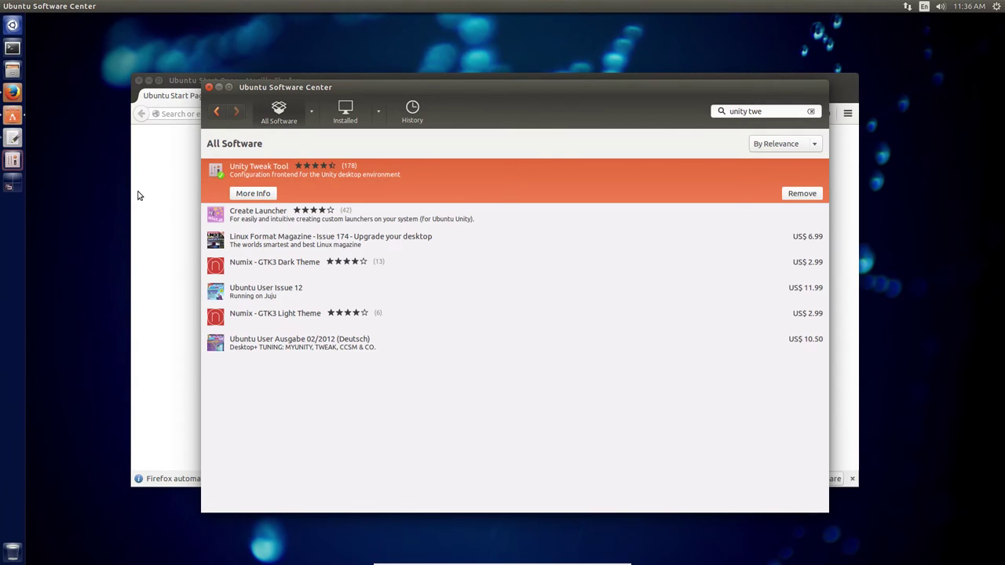
{"action": "left_click", "coordinate": [186, 100]}
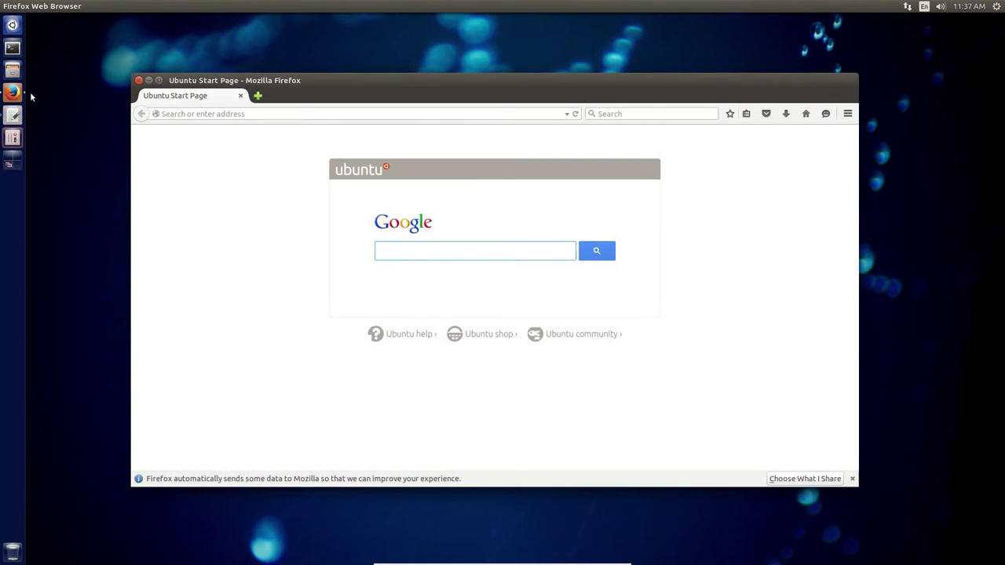
Step: Open System Settings by searching for "set" and arrange it beside the Unity Tweak Tool window
{"action": "key", "text": "super"}
{"action": "type", "text": "set"}
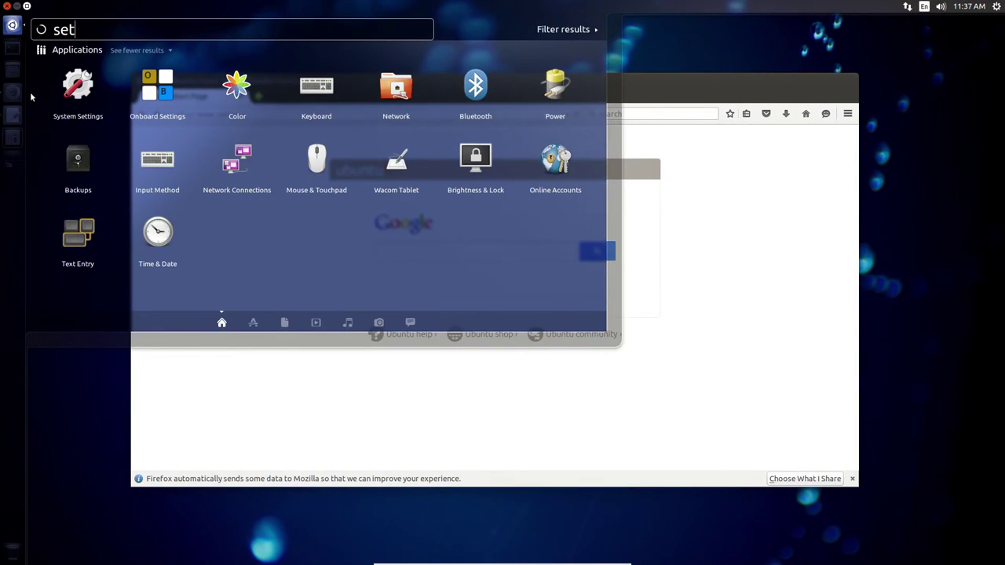
{"action": "key", "text": "Return"}
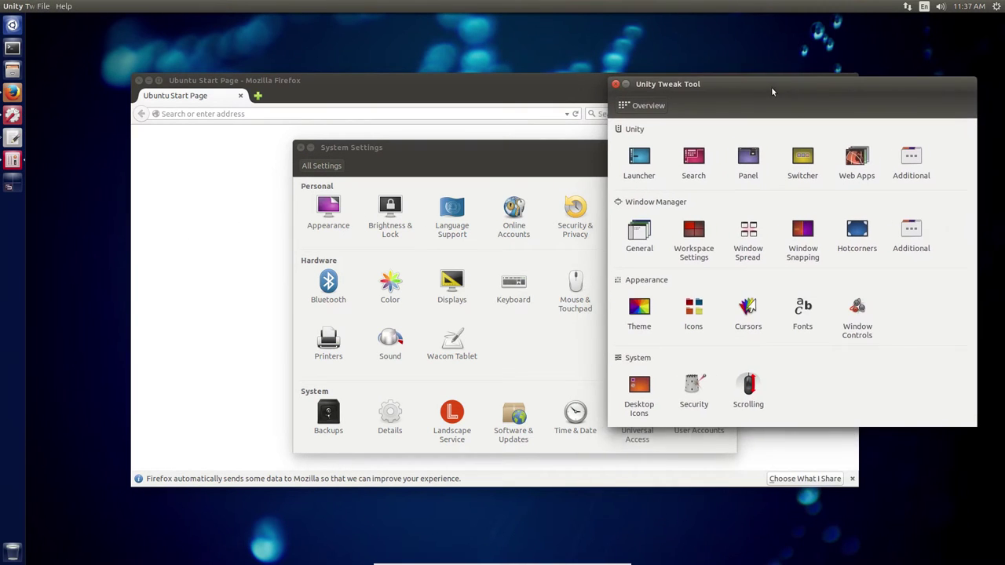
{"action": "left_click_drag", "start_coordinate": [435, 161], "coordinate": [238, 184]}
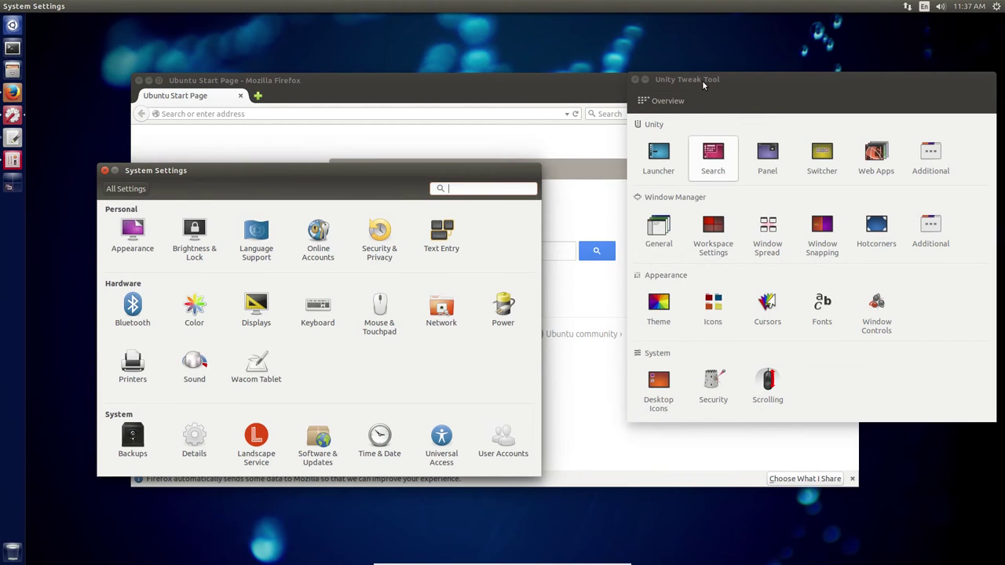
{"action": "left_click_drag", "start_coordinate": [702, 80], "coordinate": [568, 76]}
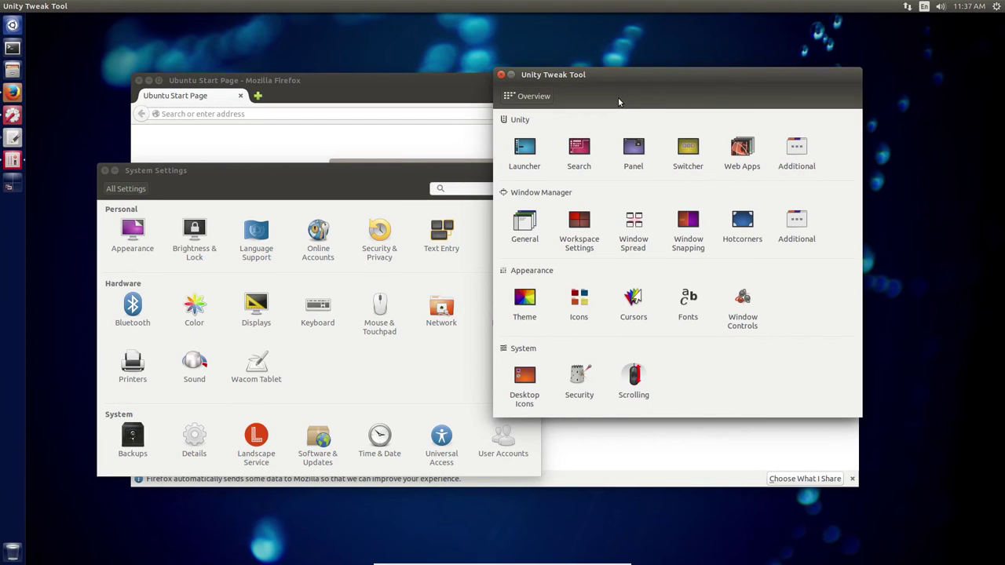
{"action": "left_click_drag", "start_coordinate": [619, 102], "coordinate": [608, 100]}
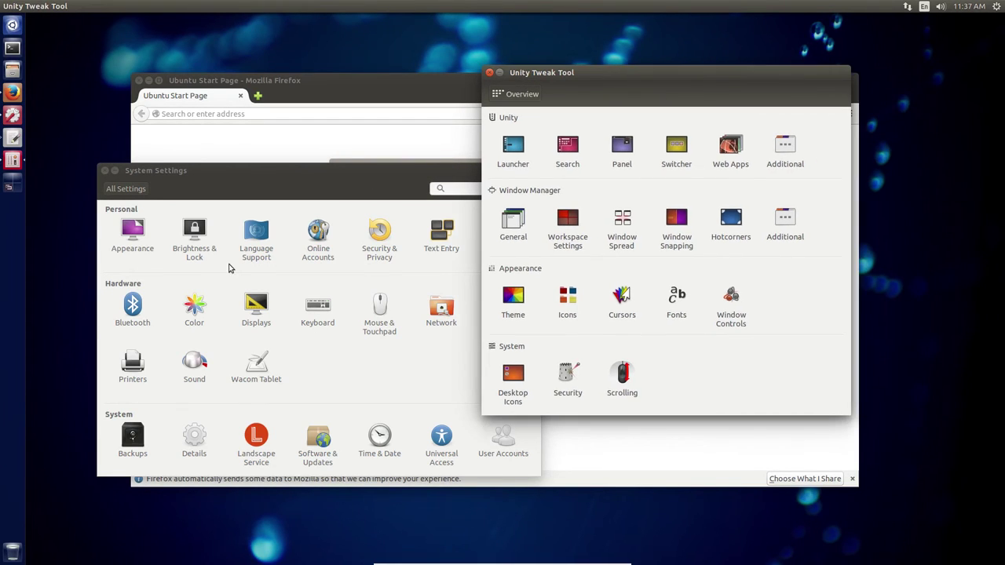
Step: Close System Settings and move the Unity Tweak Tool window to the middle of the desktop
{"action": "left_click", "coordinate": [216, 183]}
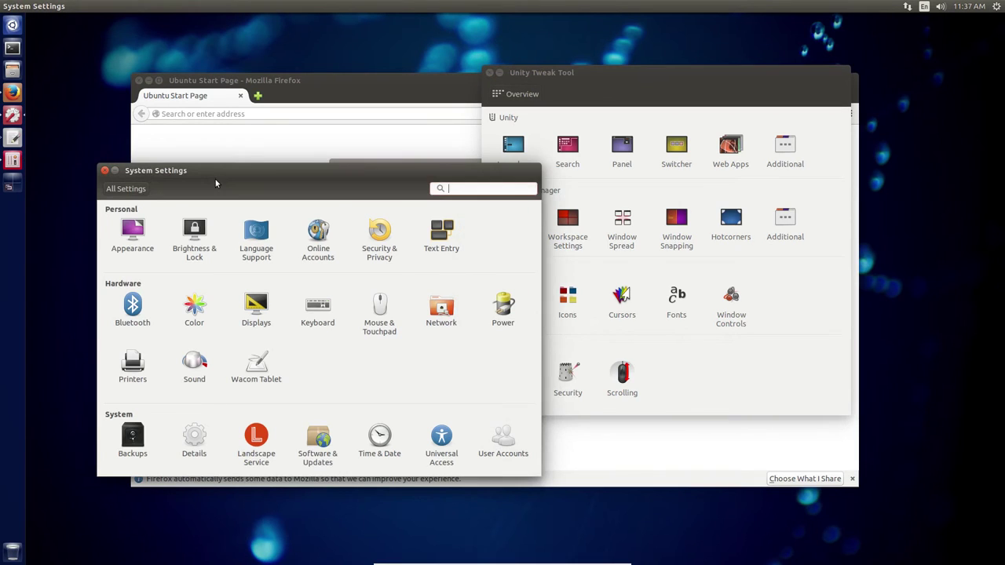
{"action": "left_click", "coordinate": [107, 176]}
{"action": "left_click_drag", "start_coordinate": [602, 76], "coordinate": [426, 58]}
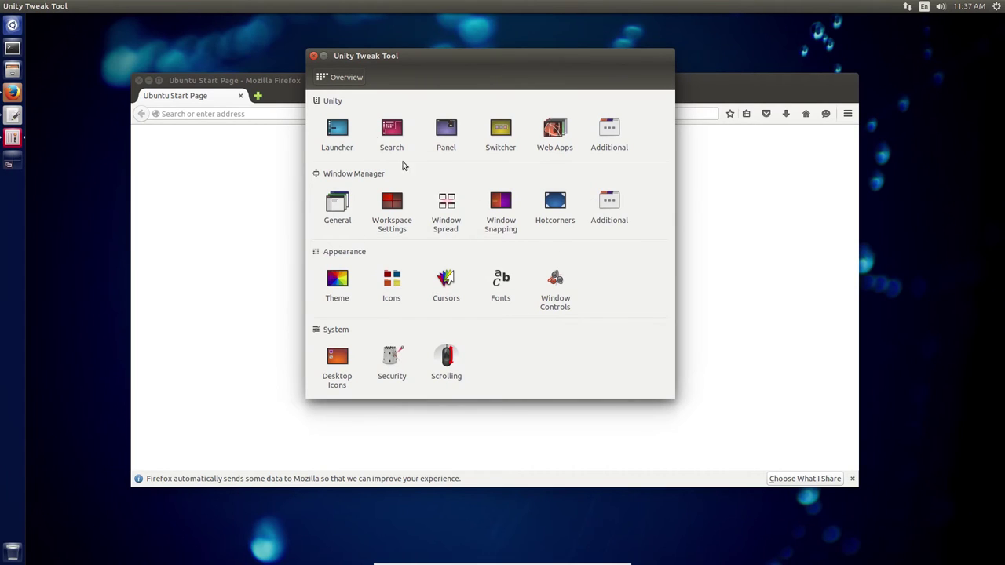
Step: Review Unity Tweak Tool's Theme, Launcher and Search settings and return to the overview
{"action": "left_click", "coordinate": [343, 293]}
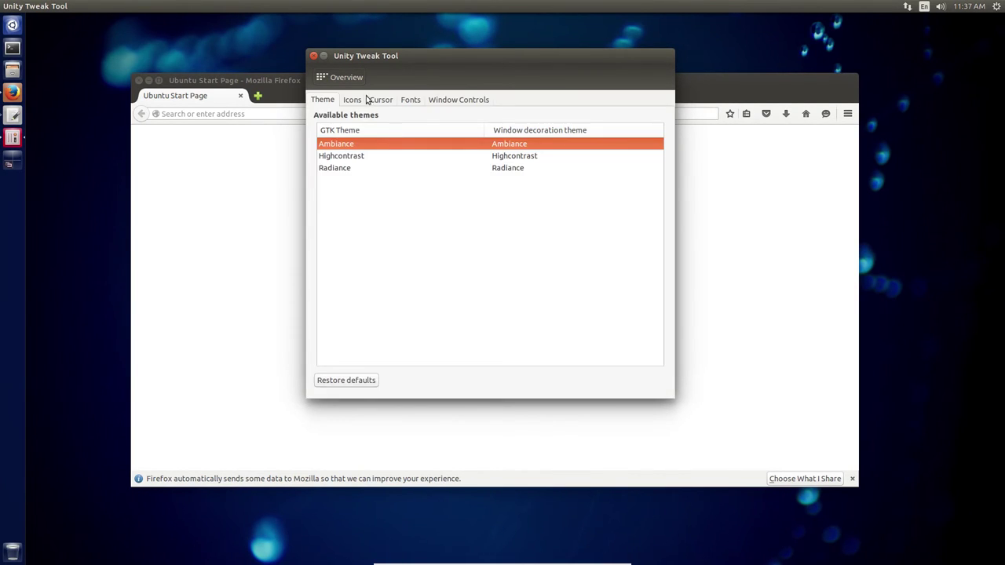
{"action": "left_click", "coordinate": [343, 78]}
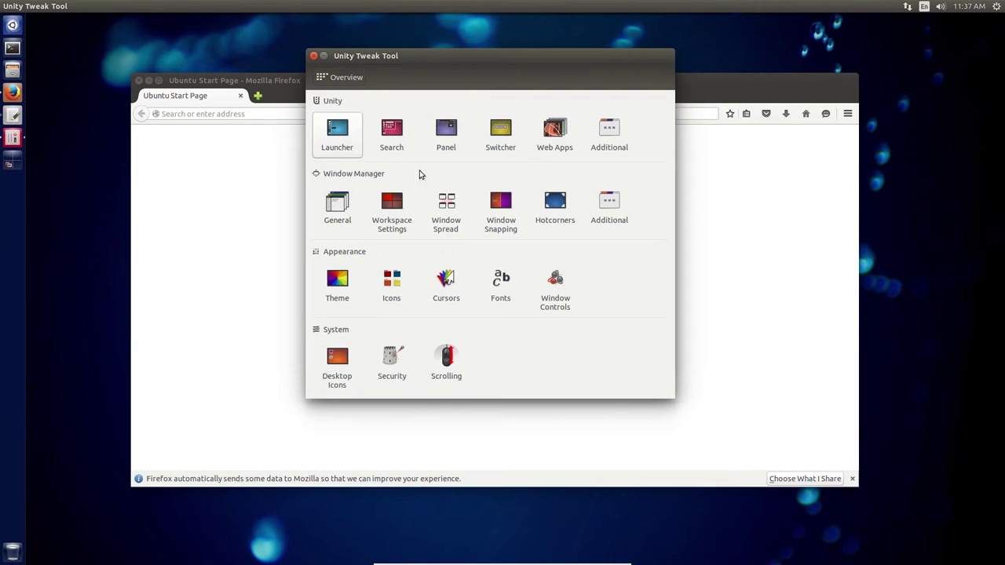
{"action": "left_click", "coordinate": [342, 134]}
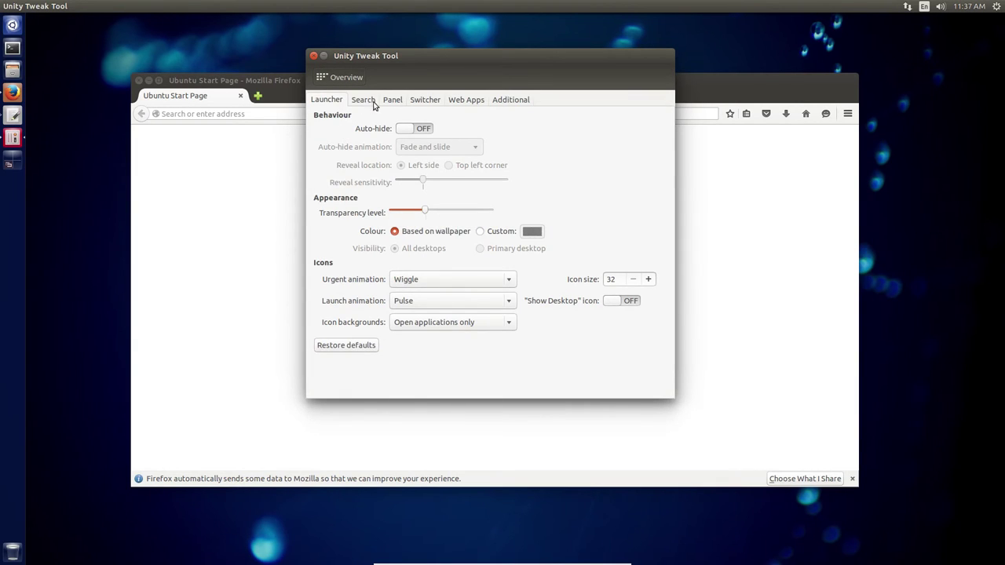
{"action": "left_click", "coordinate": [359, 100]}
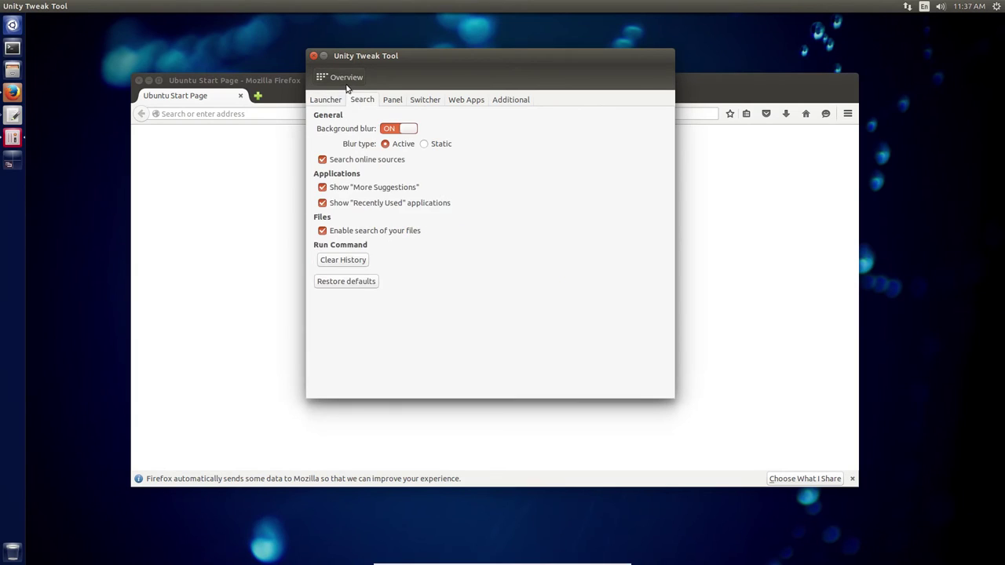
{"action": "left_click", "coordinate": [339, 79]}
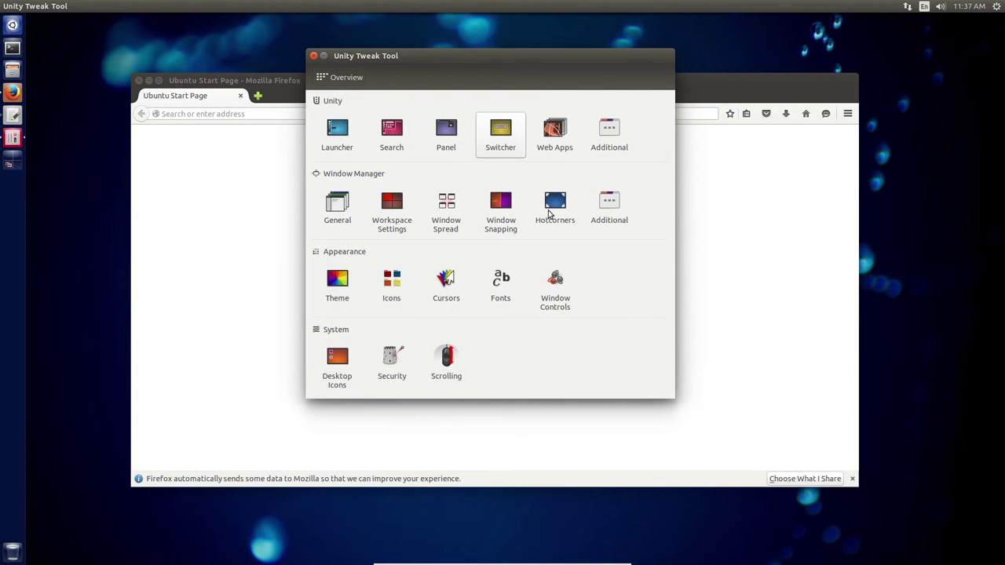
Step: In the window snapping settings, set the upper-right corner to Top Right Corner and the lower-right corner to Bottom Right Corner
{"action": "left_click", "coordinate": [512, 210]}
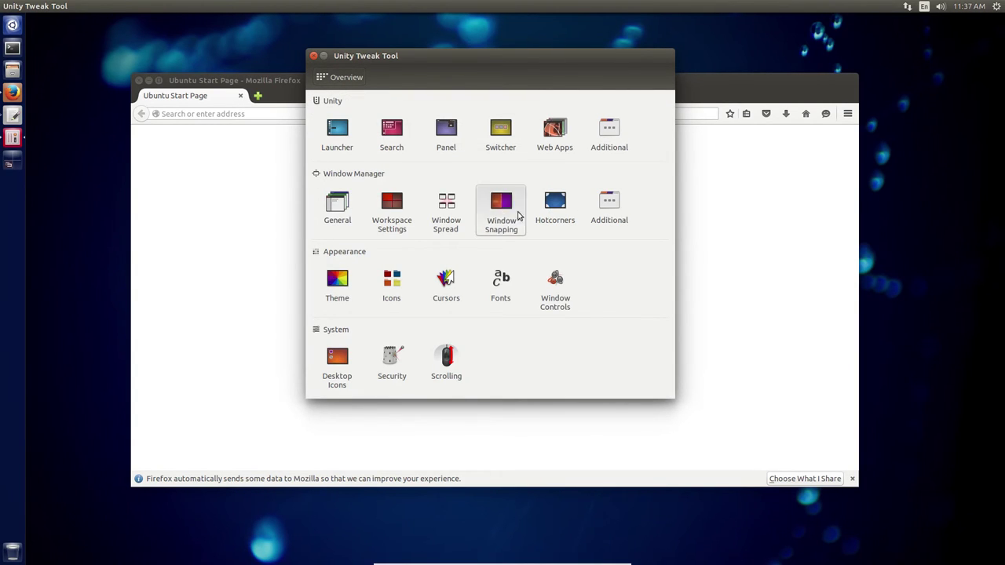
{"action": "left_click", "coordinate": [627, 214]}
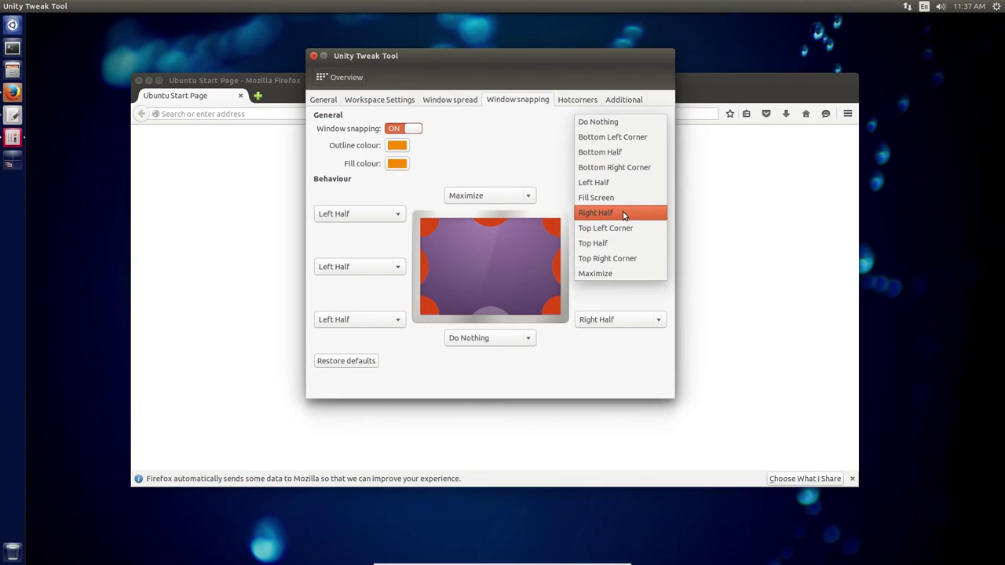
{"action": "left_click", "coordinate": [622, 258]}
{"action": "left_click", "coordinate": [619, 319]}
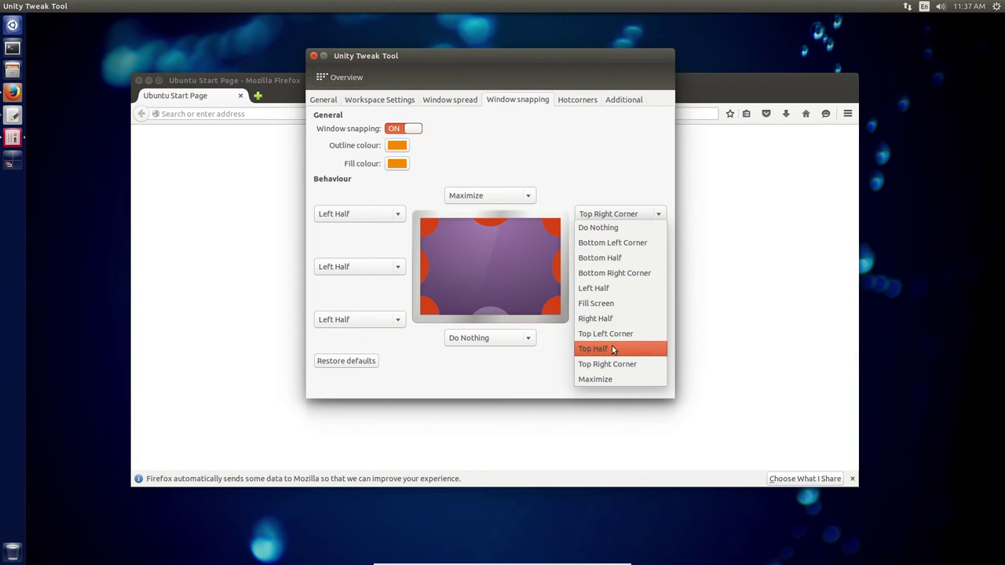
{"action": "left_click", "coordinate": [617, 274]}
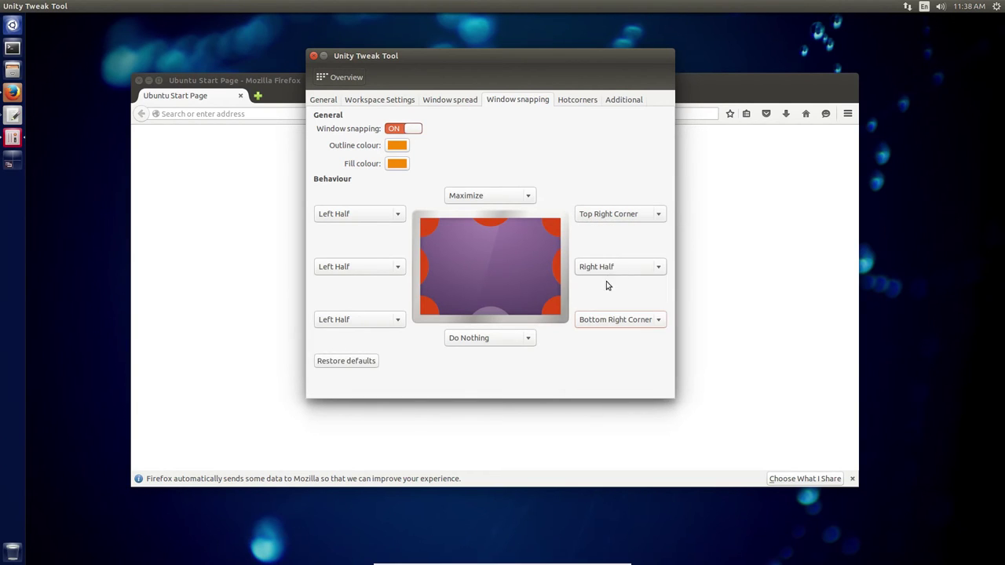
Step: Move Unity Tweak Tool aside to the left and snap the Firefox window to the right half of the desktop
{"action": "left_click_drag", "start_coordinate": [436, 62], "coordinate": [282, 62]}
{"action": "left_click_drag", "start_coordinate": [550, 81], "coordinate": [1004, 5]}
{"action": "left_click_drag", "start_coordinate": [603, 43], "coordinate": [1004, 93]}
{"action": "left_click", "coordinate": [430, 71]}
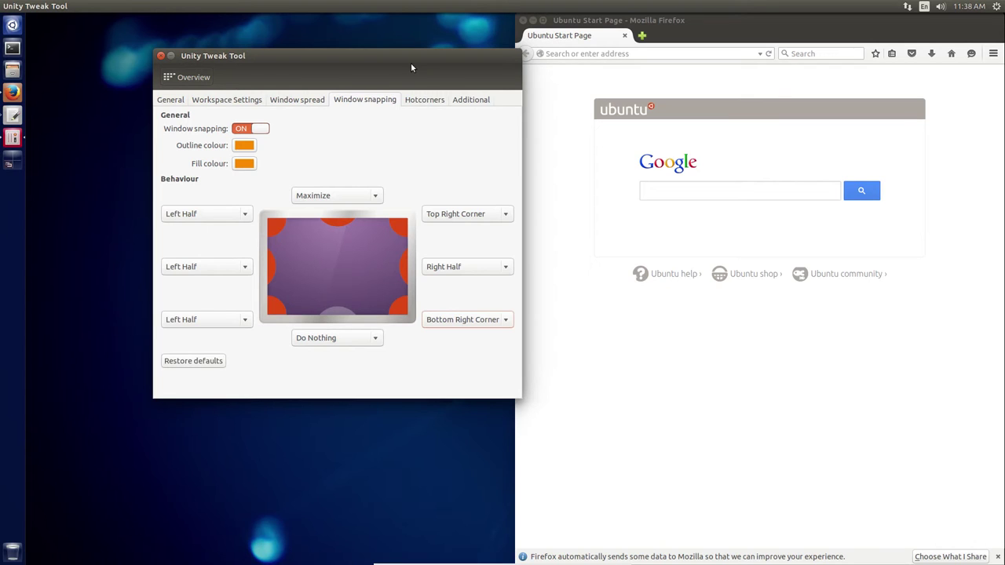
{"action": "left_click_drag", "start_coordinate": [411, 68], "coordinate": [320, 64]}
Step: In the Hotcorners settings, assign Show Workspaces to the upper-right and lower-right corners
{"action": "left_click", "coordinate": [371, 176]}
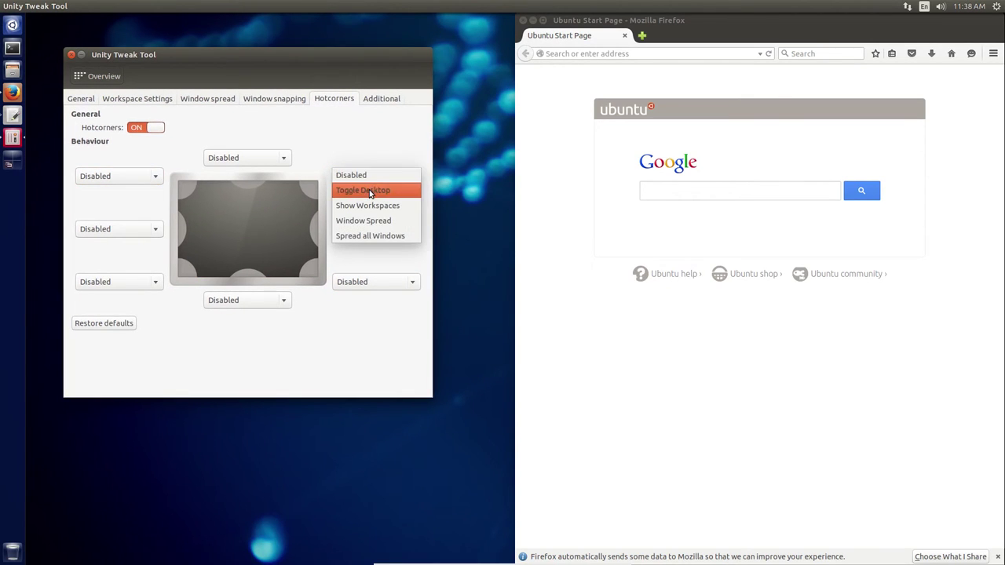
{"action": "left_click", "coordinate": [353, 209]}
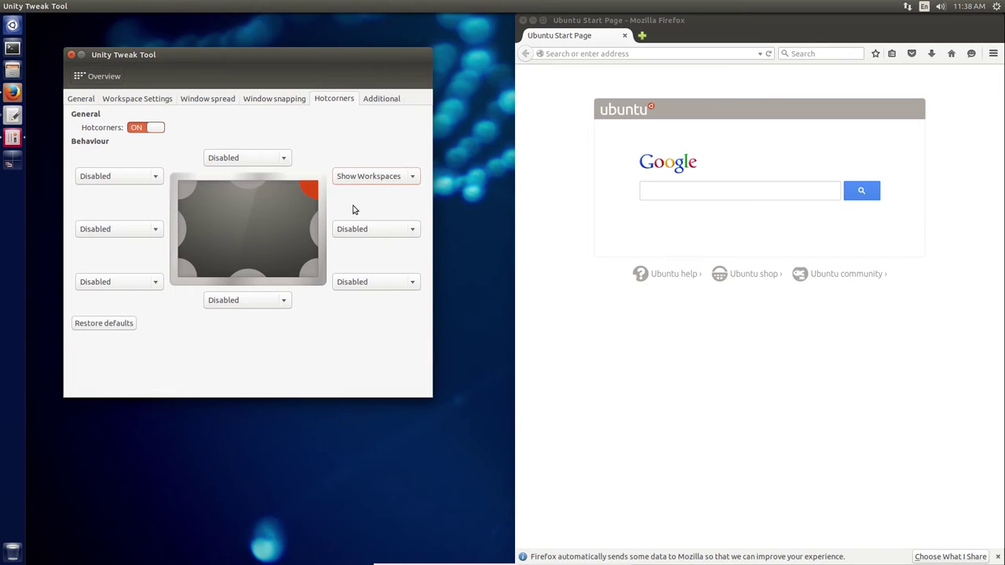
{"action": "left_click", "coordinate": [369, 282]}
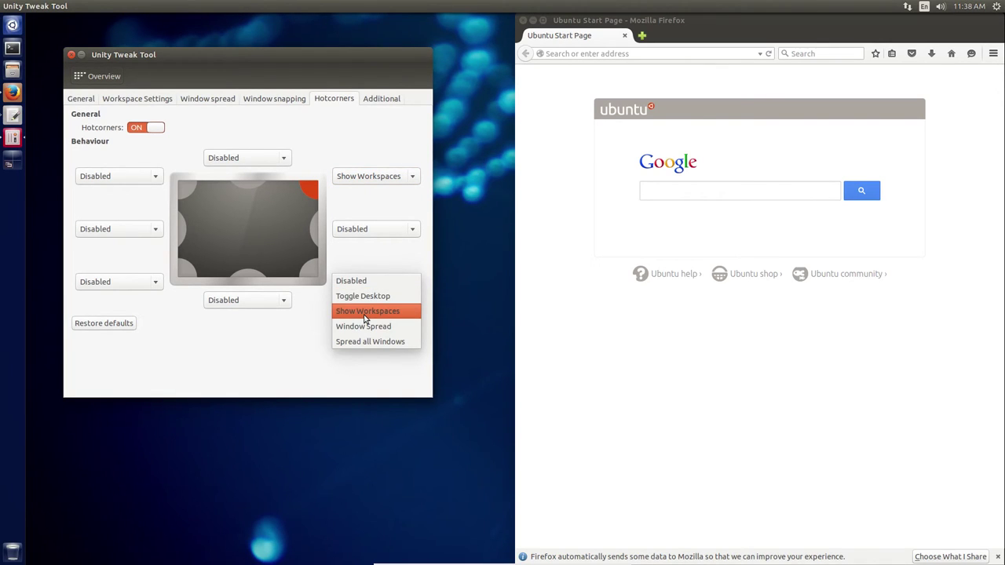
{"action": "left_click", "coordinate": [364, 318]}
Step: Set the upper-right hotcorner to Window Spread and the lower-left hotcorner to Spread all Windows
{"action": "left_click", "coordinate": [382, 178]}
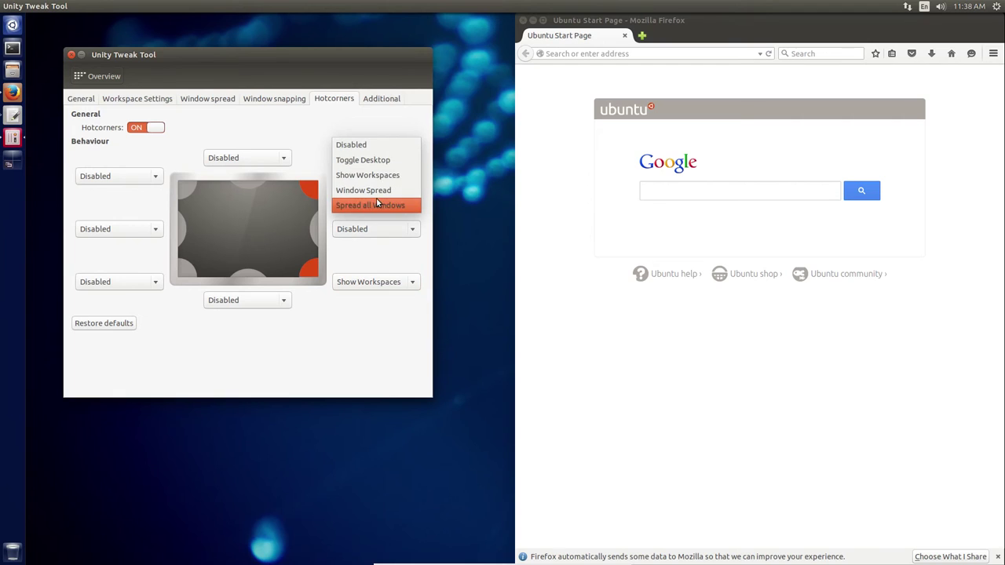
{"action": "left_click", "coordinate": [365, 190]}
{"action": "left_click", "coordinate": [125, 281]}
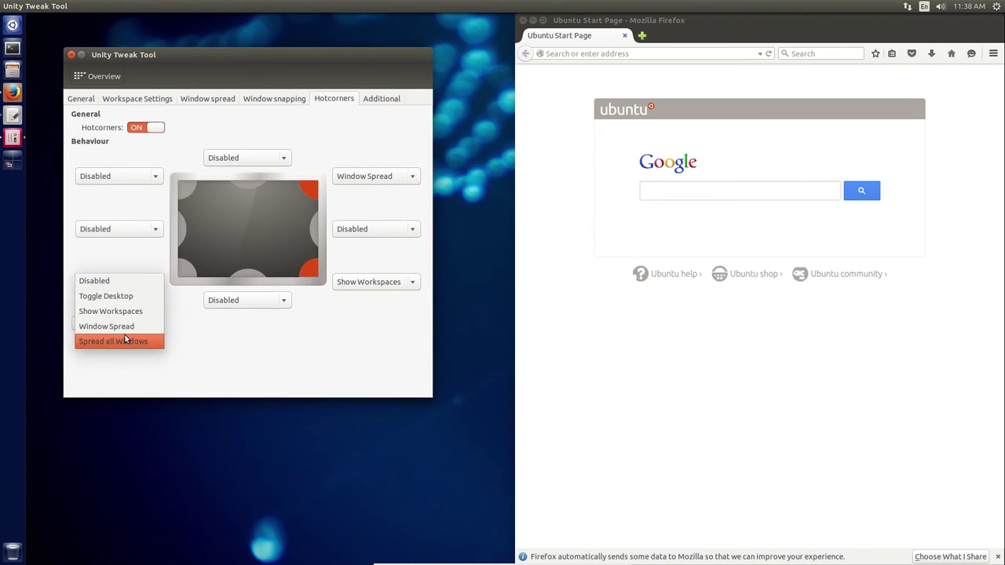
{"action": "left_click", "coordinate": [125, 339]}
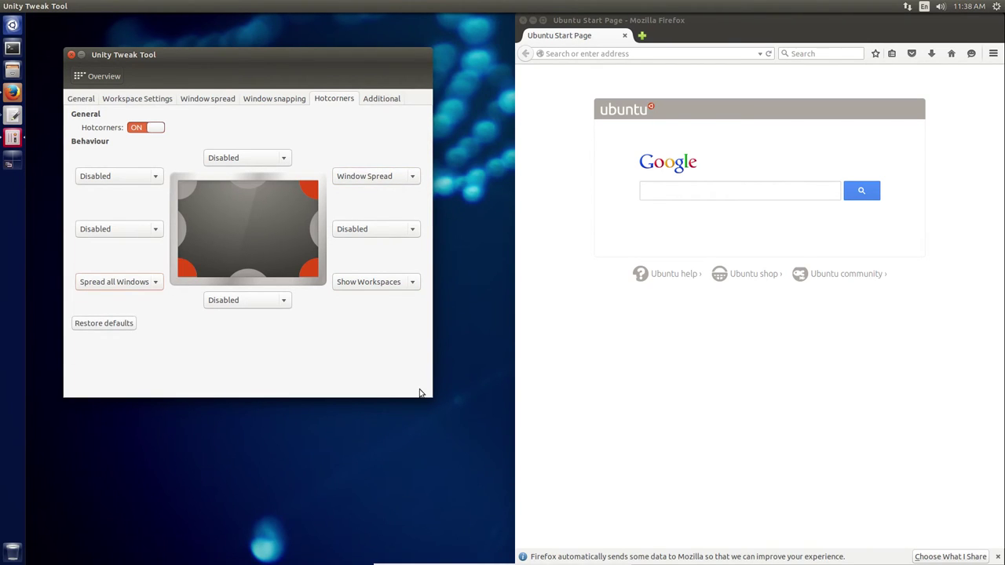
Step: Test the hotcorners by showing all workspaces, returning to the lower-left workspace and spreading the open windows
{"action": "mouse_move", "coordinate": [1004, 564]}
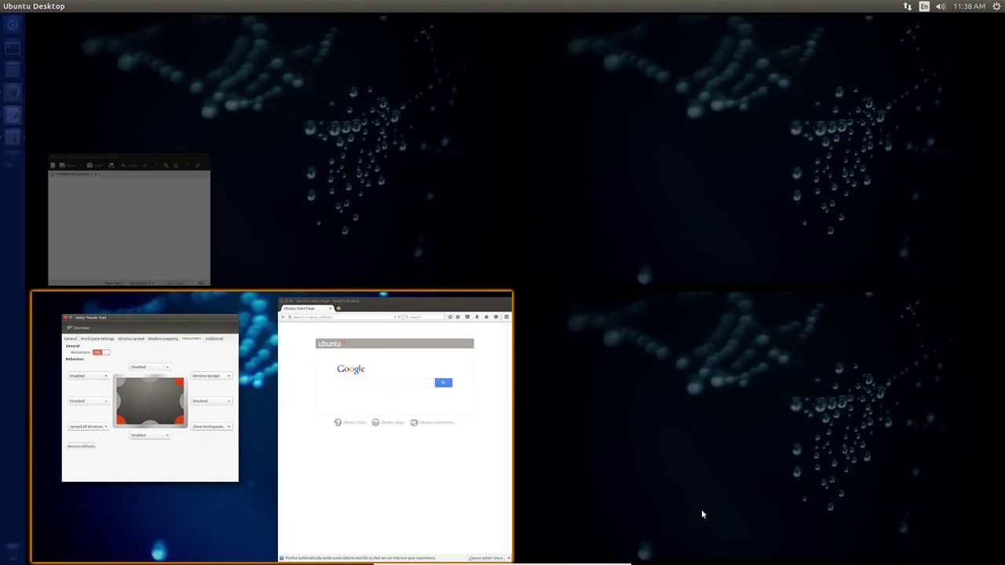
{"action": "left_click", "coordinate": [438, 469]}
{"action": "left_click", "coordinate": [754, 182]}
{"action": "mouse_move", "coordinate": [1, 564]}
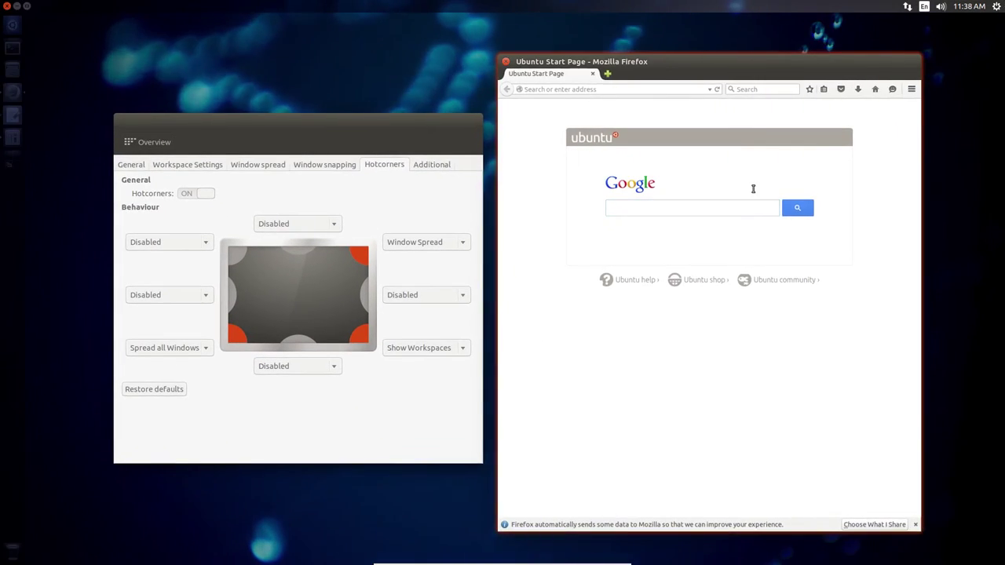
Step: Spread the open windows once more, return to the desktop and close Unity Tweak Tool
{"action": "left_click", "coordinate": [153, 431]}
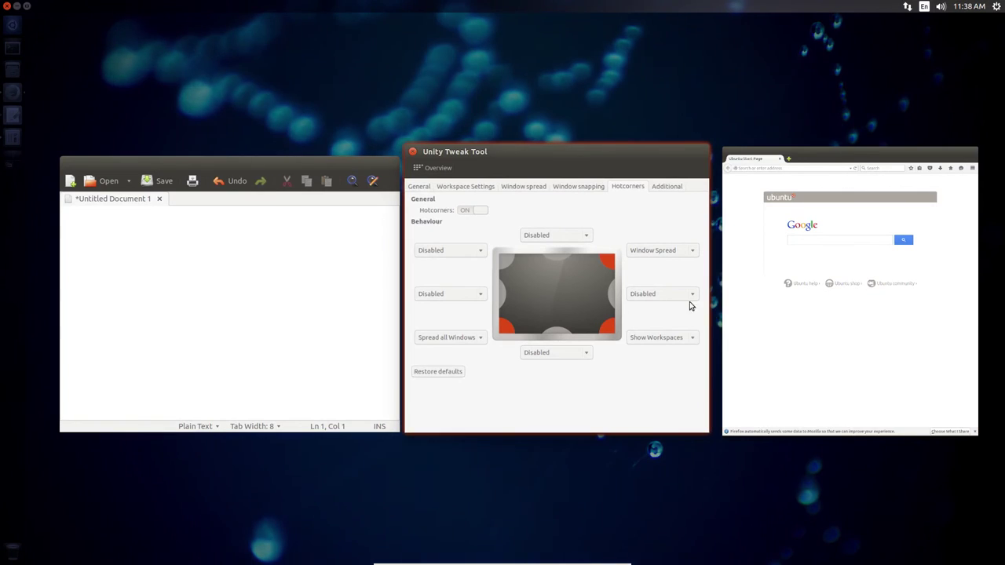
{"action": "left_click", "coordinate": [476, 374]}
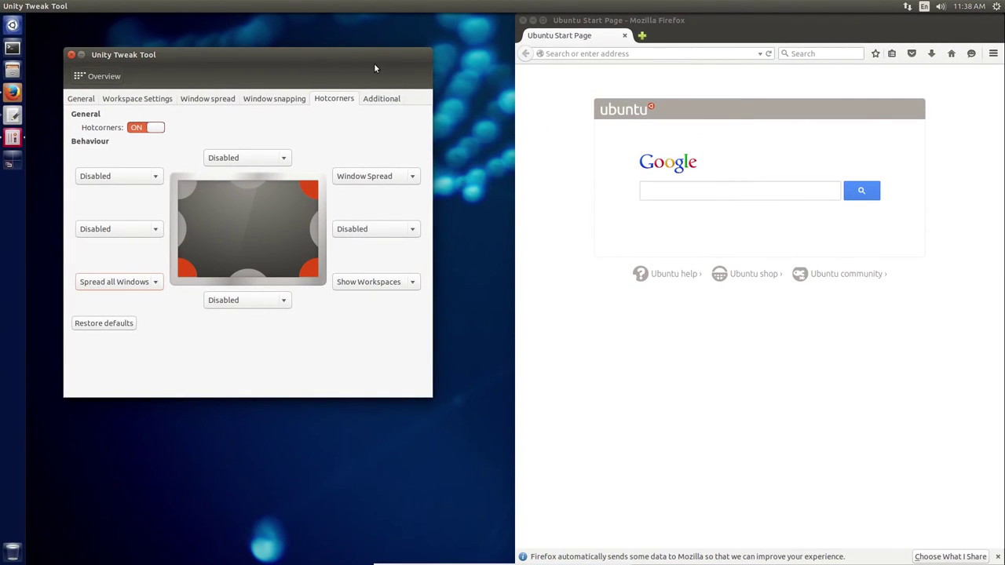
{"action": "left_click", "coordinate": [71, 55]}
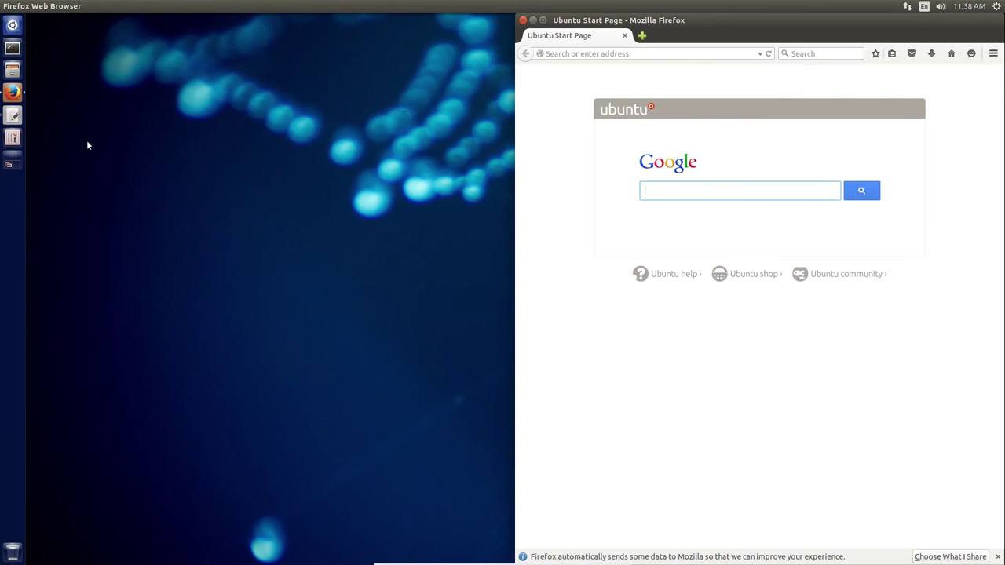
Step: Reopen Unity Tweak Tool to review the Hotcorners settings and the overview, moving its window aside, and close it
{"action": "left_click", "coordinate": [12, 138]}
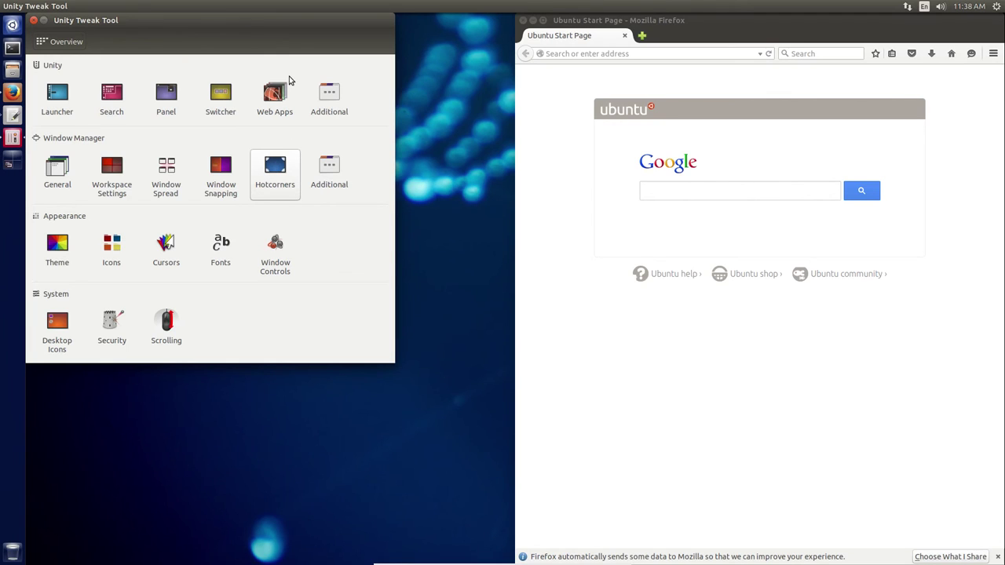
{"action": "left_click", "coordinate": [275, 171]}
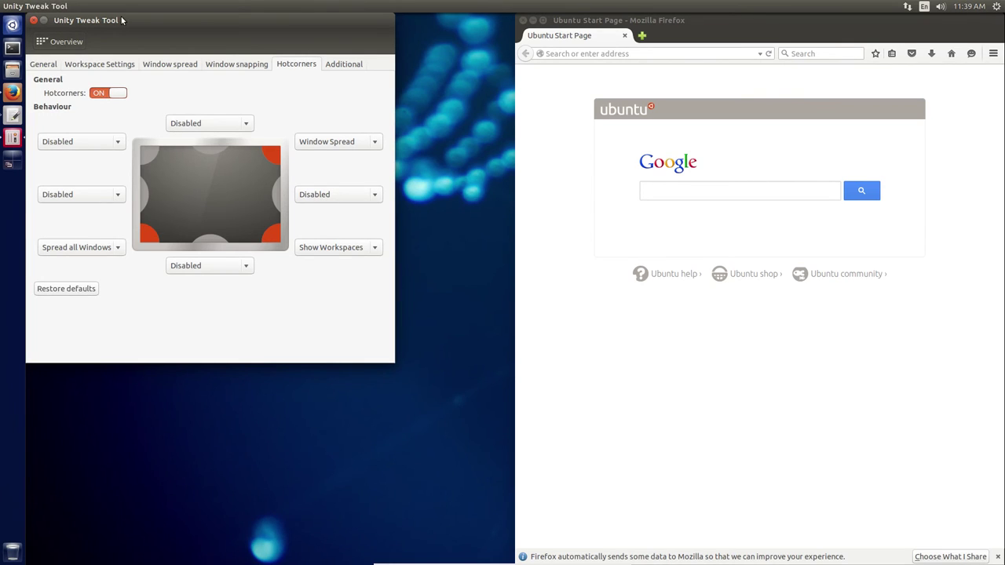
{"action": "left_click_drag", "start_coordinate": [44, 22], "coordinate": [137, 44]}
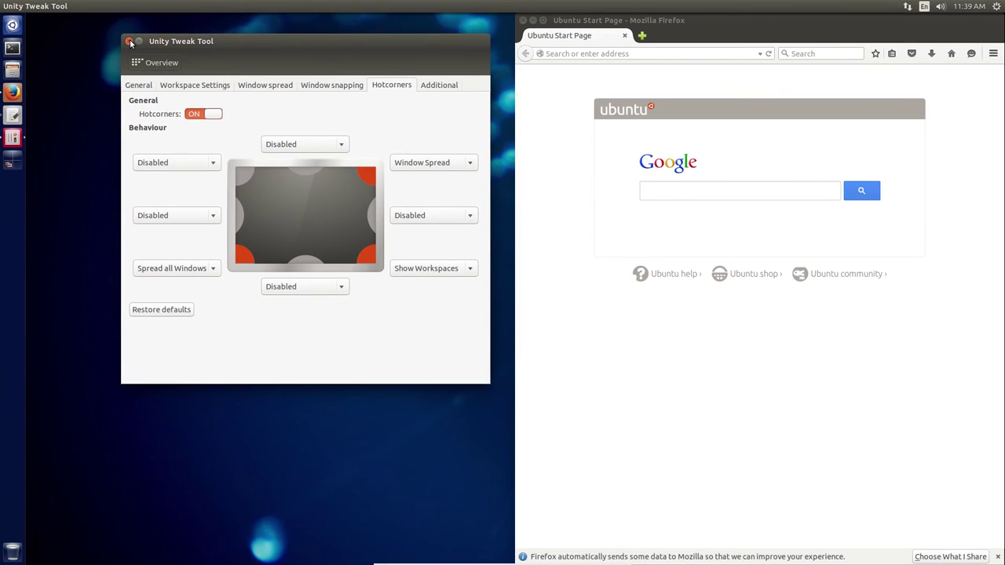
{"action": "left_click", "coordinate": [157, 65]}
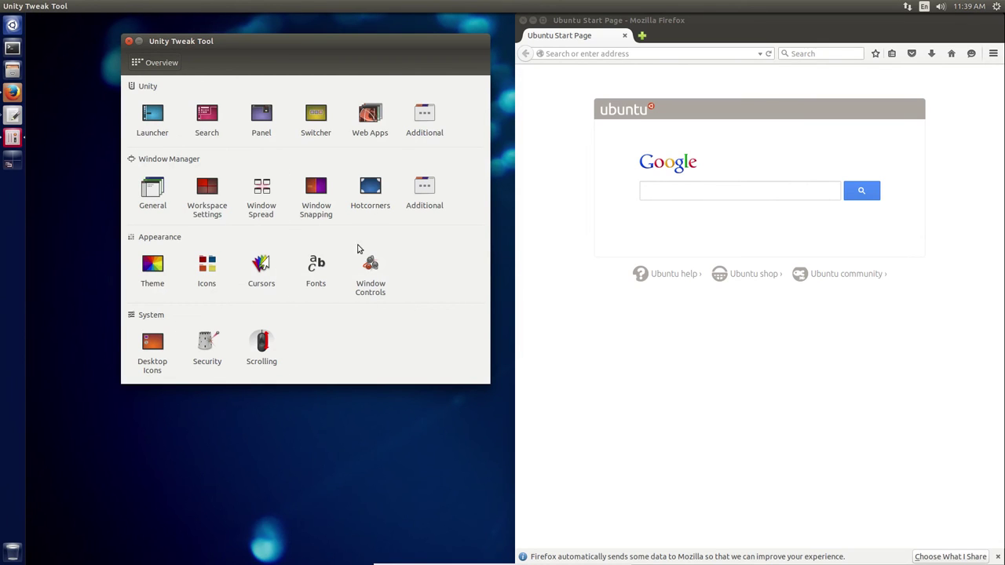
{"action": "left_click_drag", "start_coordinate": [213, 40], "coordinate": [322, 78]}
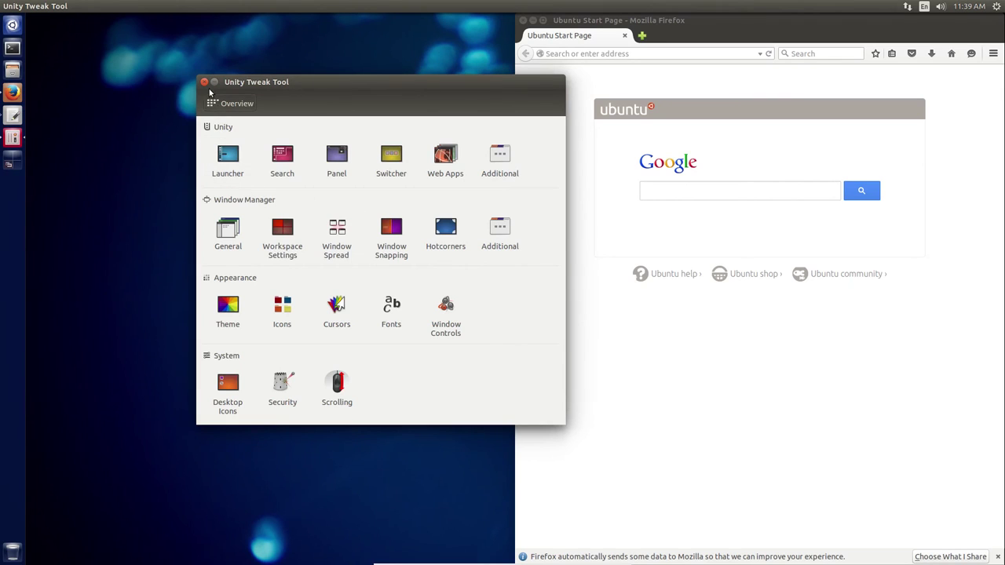
{"action": "left_click", "coordinate": [204, 81]}
Step: Move the Firefox window off the right half toward the middle of the desktop and open a terminal window
{"action": "left_click_drag", "start_coordinate": [645, 43], "coordinate": [235, 43]}
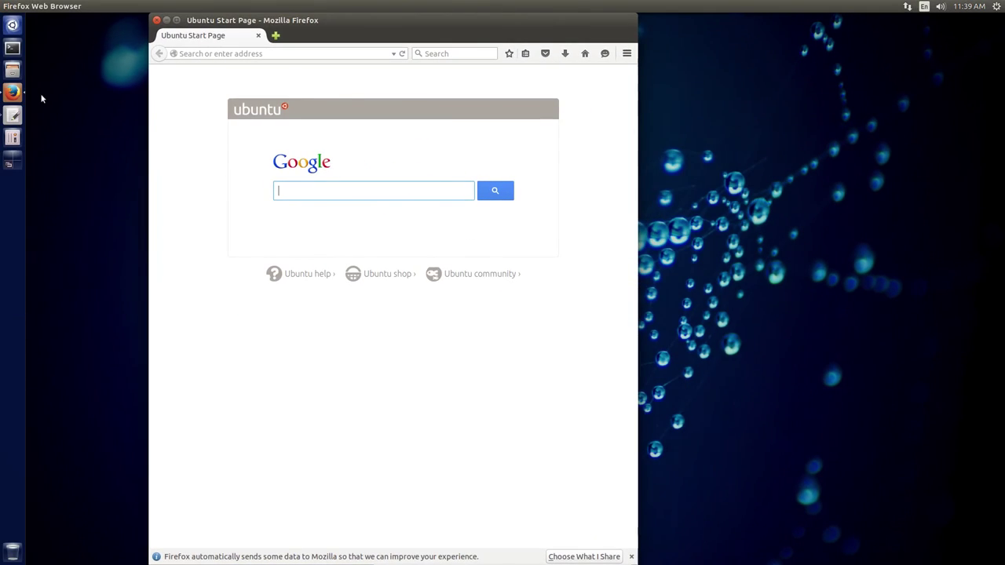
{"action": "key", "text": "ctrl+alt+t"}
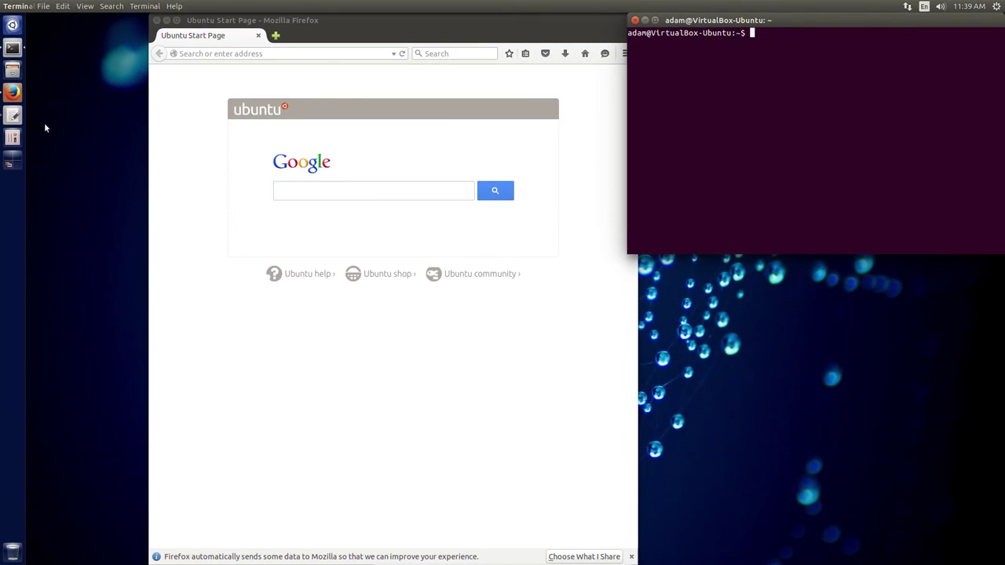
Step: Show all workspaces, move the Firefox and terminal windows into the upper-left workspace and switch to it
{"action": "key", "text": "super+s"}
{"action": "left_click_drag", "start_coordinate": [264, 368], "coordinate": [286, 180]}
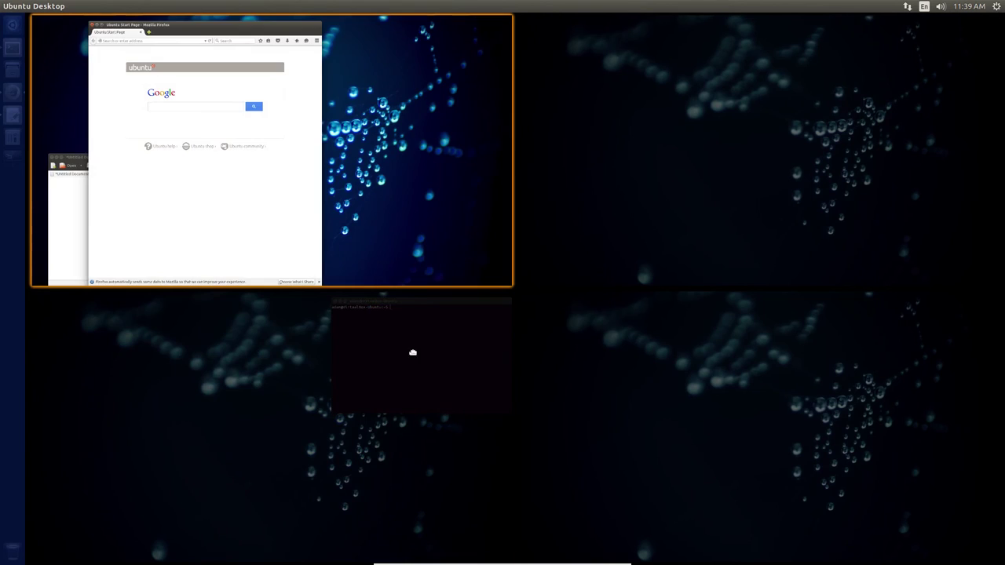
{"action": "left_click_drag", "start_coordinate": [413, 353], "coordinate": [400, 141]}
{"action": "left_click", "coordinate": [400, 141]}
Step: Open a Files window and bring it forward by filtering the window spread for "file"
{"action": "key", "text": "super+e"}
{"action": "key", "text": "super+w"}
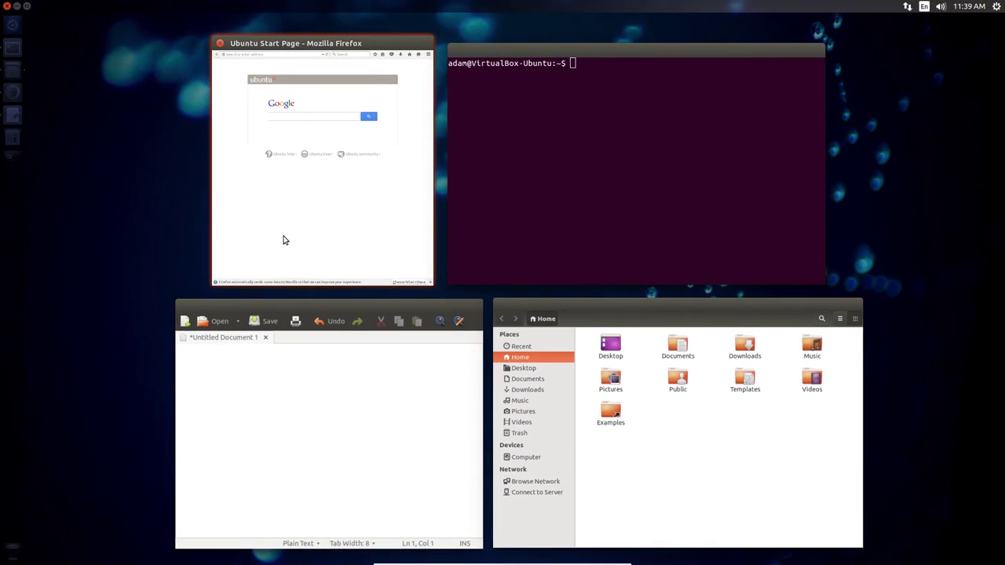
{"action": "type", "text": "file"}
{"action": "key", "text": "Return"}
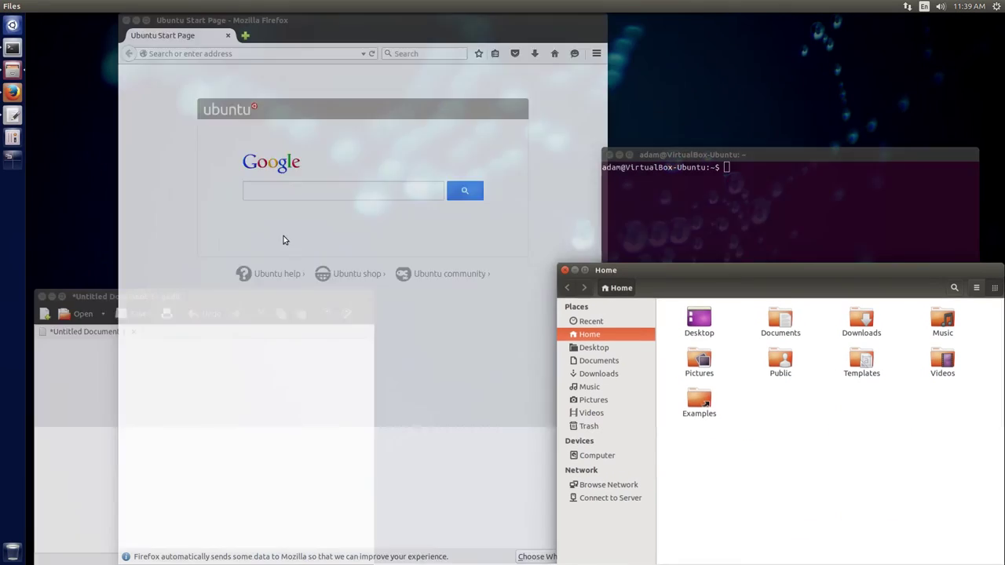
Step: Switch to the text editor by filtering the window spread for "tex"
{"action": "key", "text": "super+w"}
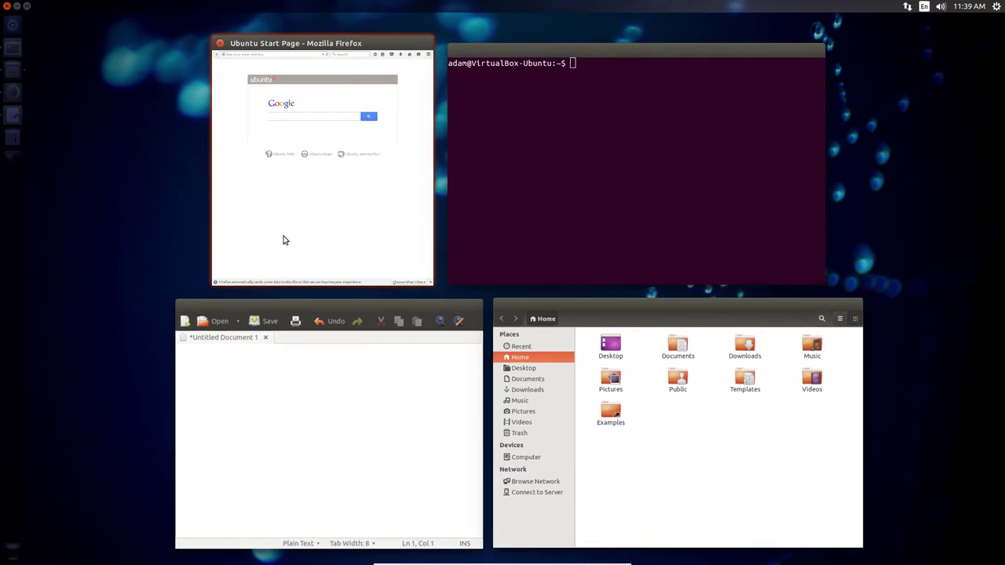
{"action": "type", "text": "tex"}
{"action": "key", "text": "Return"}
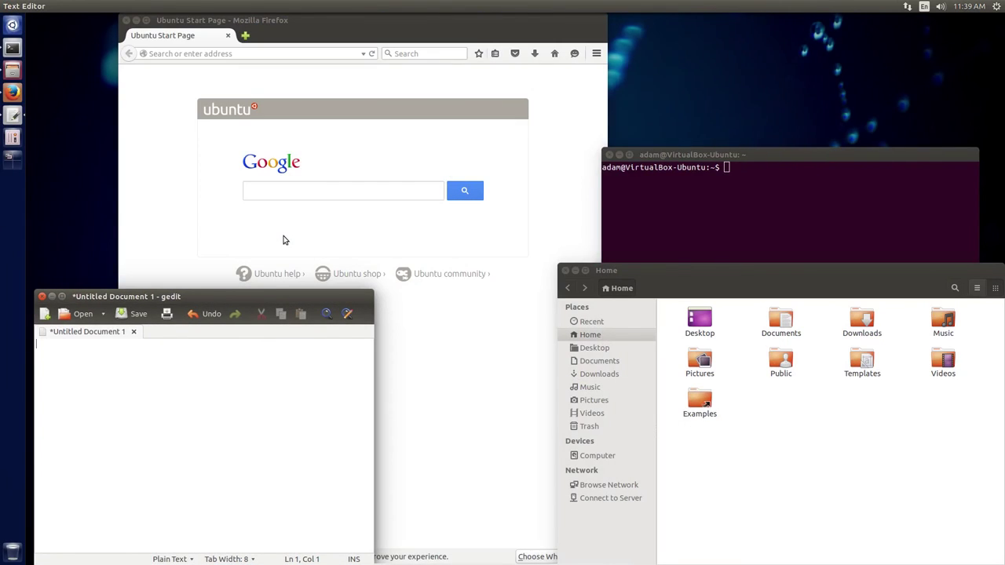
Step: Write "this is me switching applications" in the untitled text document
{"action": "type", "text": "this is me"}
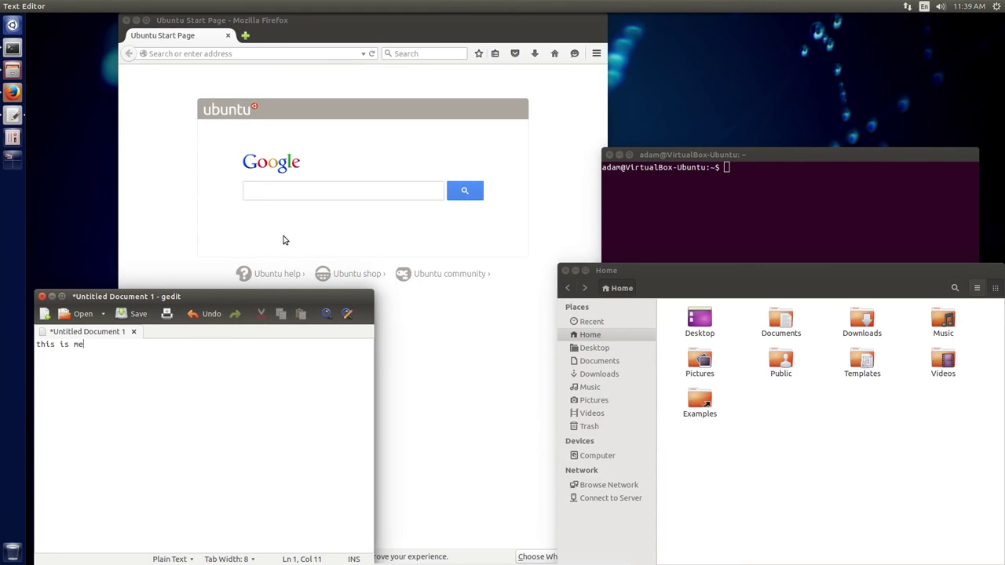
{"action": "key", "text": "BackSpace"}
{"action": "key", "text": "BackSpace"}
{"action": "key", "text": "BackSpace"}
{"action": "key", "text": "BackSpace"}
{"action": "type", "text": "me "}
{"action": "type", "text": "swl"}
{"action": "type", "text": "tching applicati"}
{"action": "type", "text": "ons"}
Step: Cycle through the open windows and bring the terminal forward by filtering the window spread for "ter"
{"action": "key", "text": "alt+Tab"}
{"action": "key", "text": "alt+Tab"}
{"action": "key", "text": "alt+Tab"}
{"action": "key", "text": "alt+Tab"}
{"action": "key", "text": "alt+Tab"}
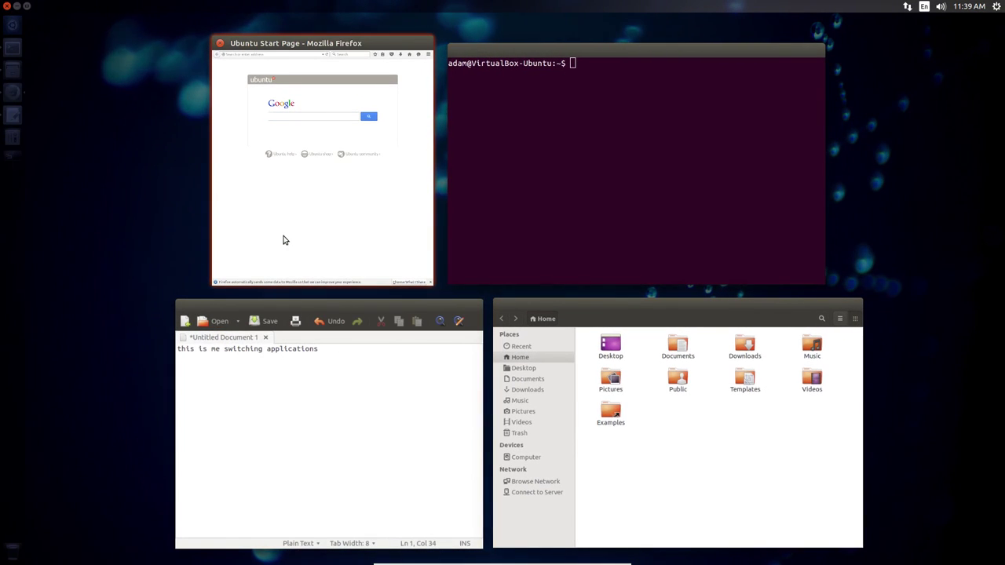
{"action": "type", "text": "ter"}
{"action": "key", "text": "Return"}
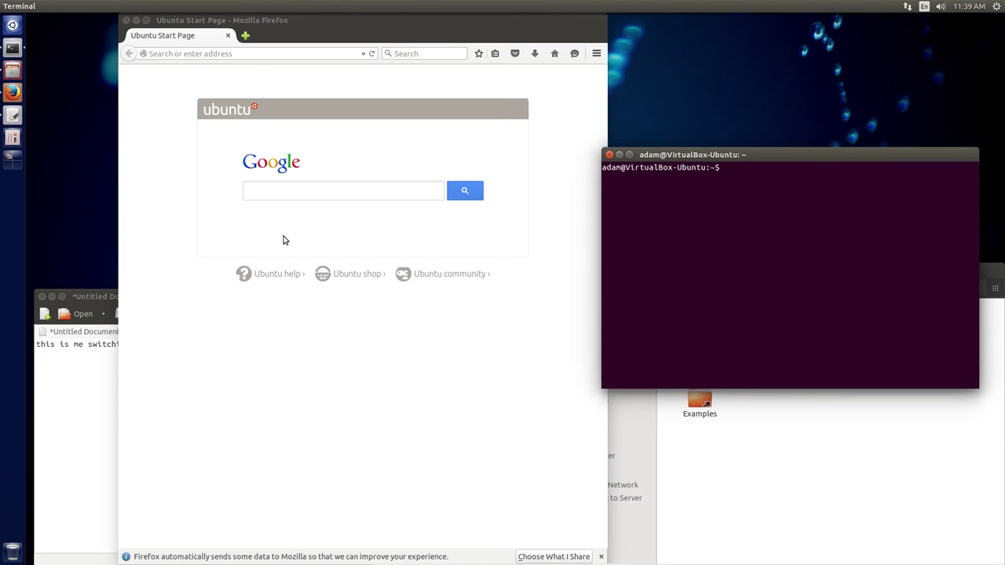
Step: Switch to Firefox and back to Files by filtering the window spread for "fire" and "file"
{"action": "key", "text": "super+w"}
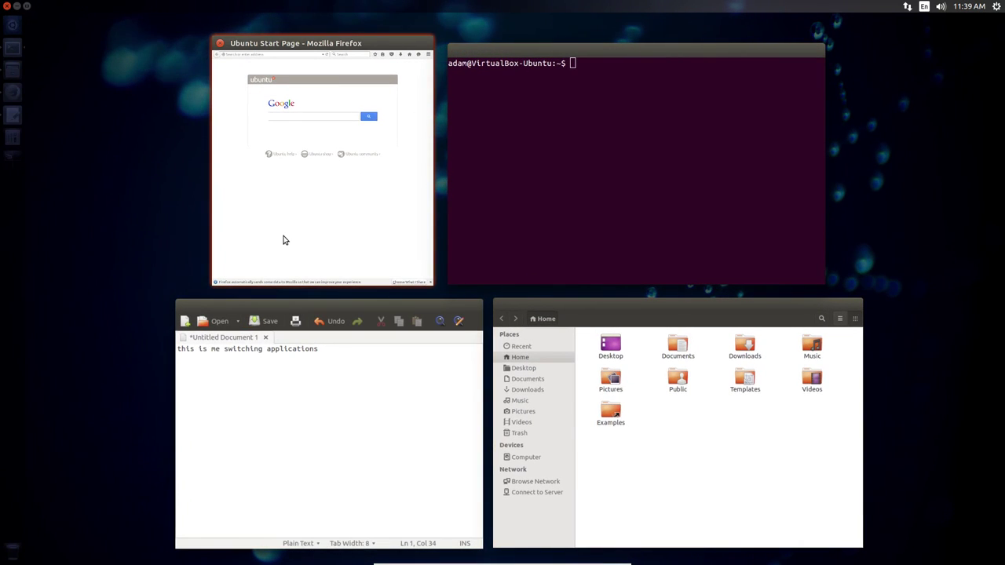
{"action": "type", "text": "fire"}
{"action": "key", "text": "Return"}
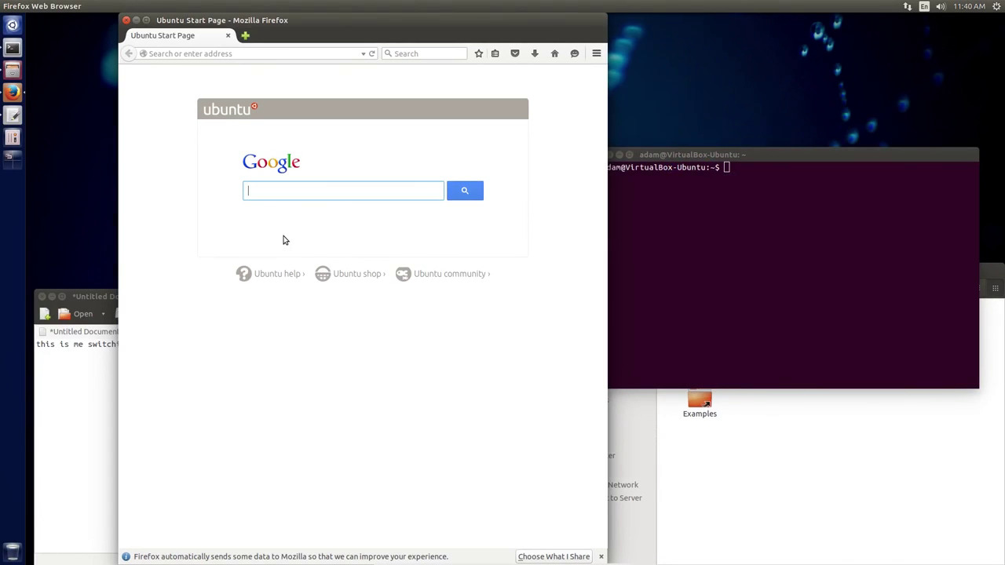
{"action": "key", "text": "super+w"}
{"action": "type", "text": "file"}
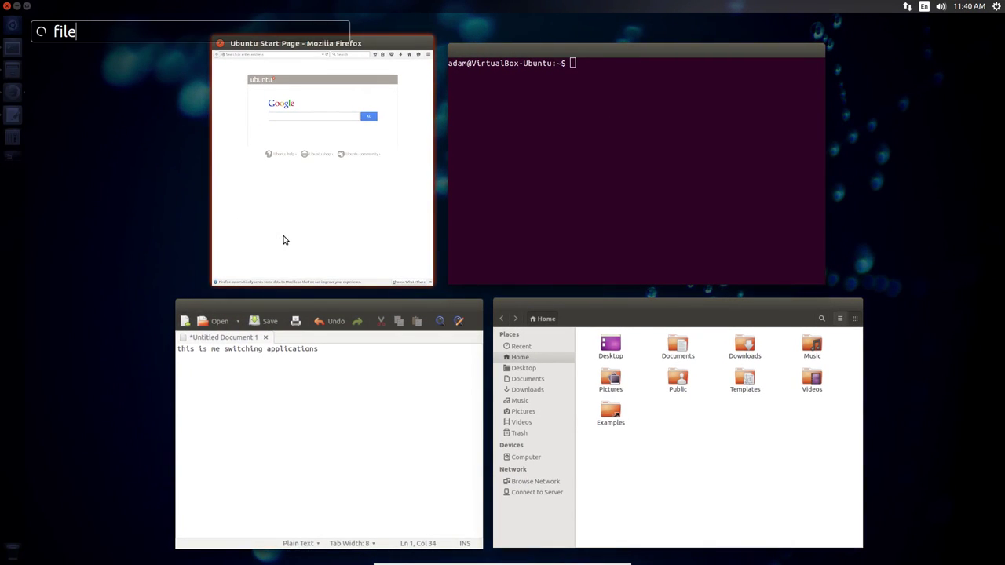
{"action": "key", "text": "Return"}
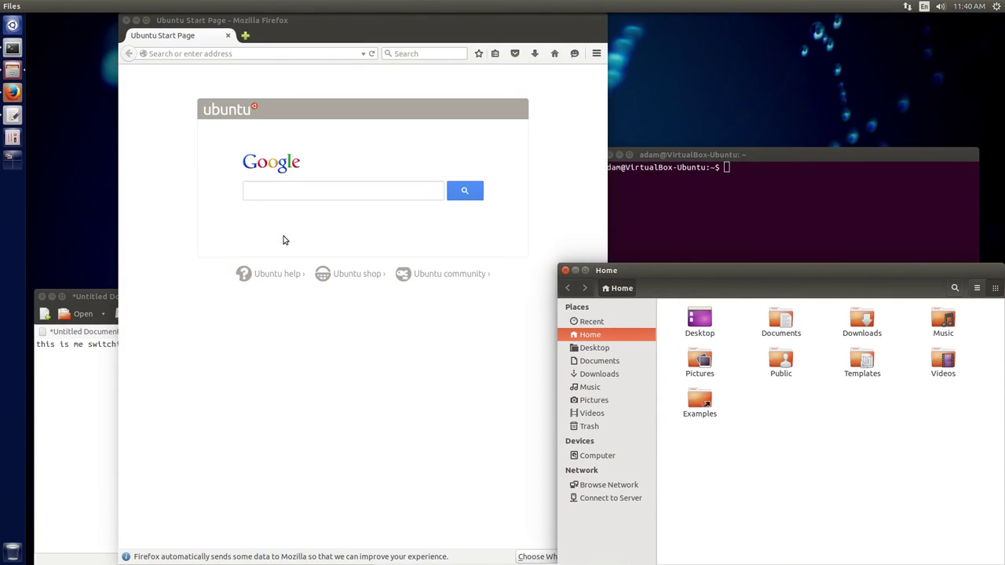